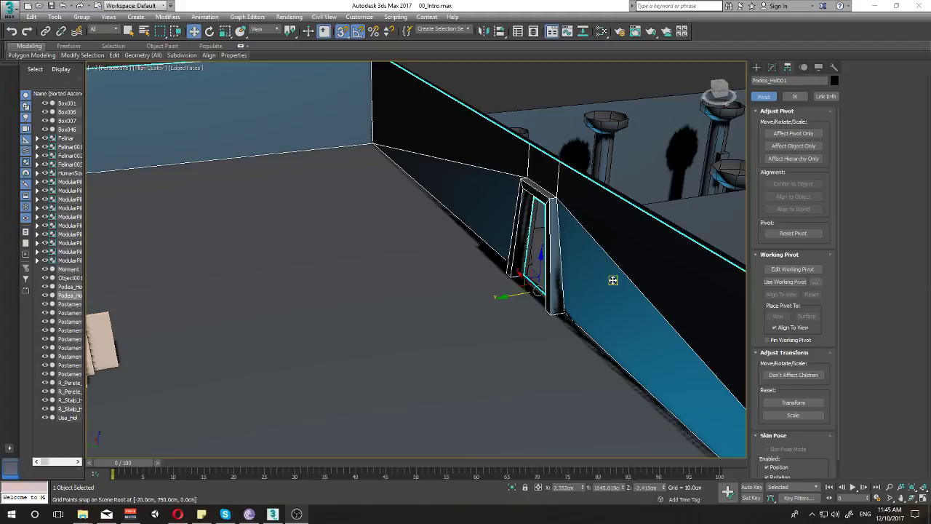
Step: Inspect the hall, room and floor slabs from front and several perspective angles
key(f)
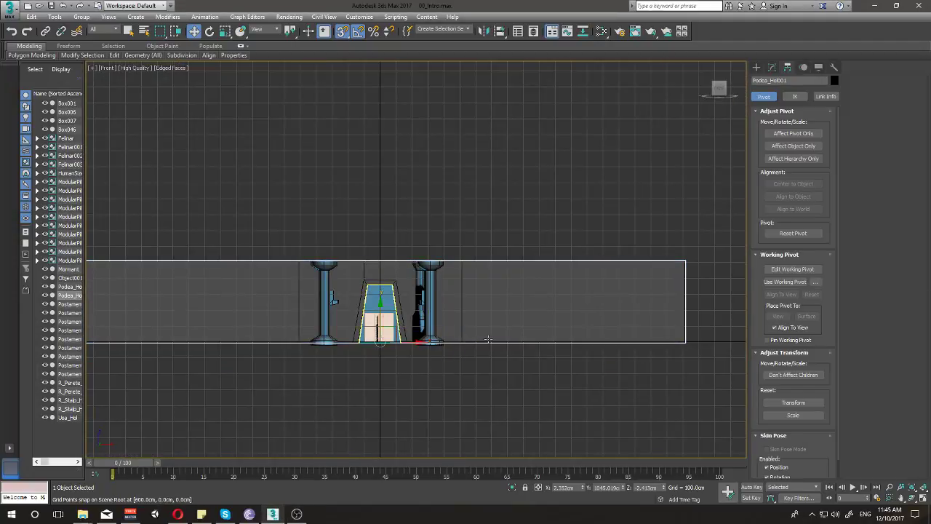
scroll(539, 341, up, 2)
scroll(539, 341, up, 2)
key(p)
key(z)
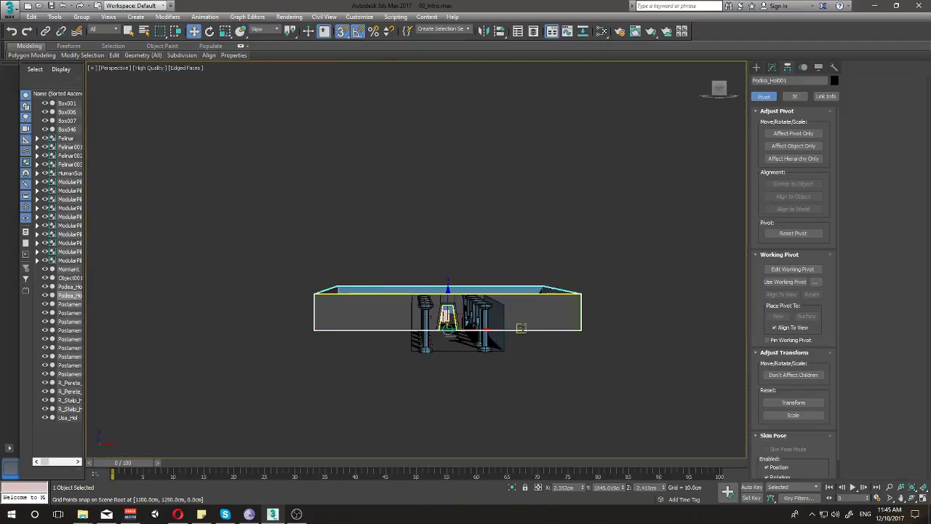
mouse_move(519, 327)
alt+middle_down()
mouse_move(509, 326)
mouse_move(495, 370)
alt+middle_up()
scroll(463, 333, up, 3)
mouse_move(464, 333)
alt+middle_down()
mouse_move(473, 328)
mouse_move(415, 317)
mouse_move(443, 308)
alt+middle_up()
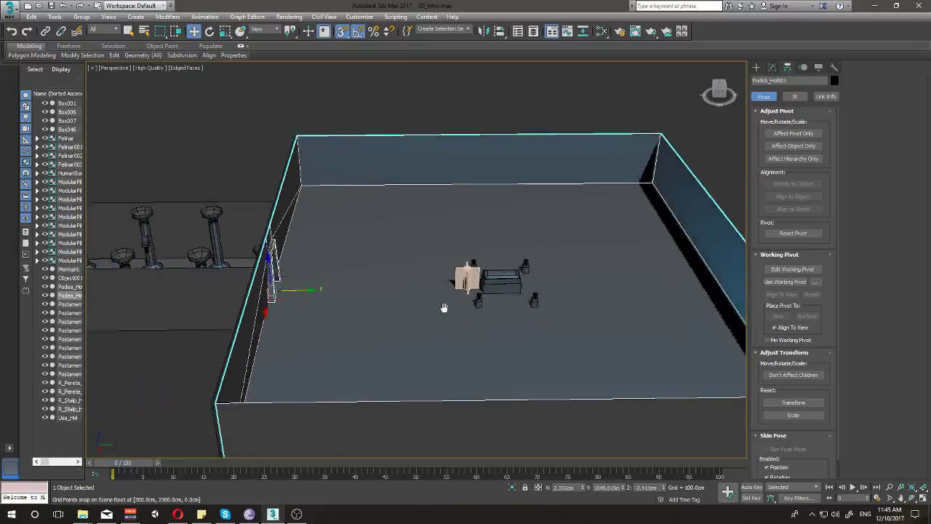
scroll(353, 327, up, 5)
mouse_move(353, 327)
alt+middle_down()
mouse_move(416, 313)
mouse_move(415, 302)
alt+middle_up()
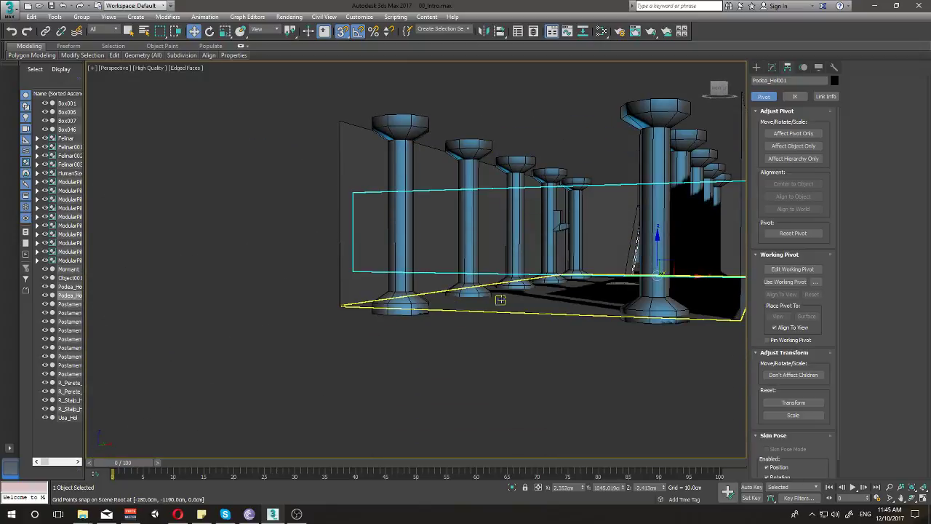
click(527, 305)
alt+middle_drag(526, 312, 524, 333)
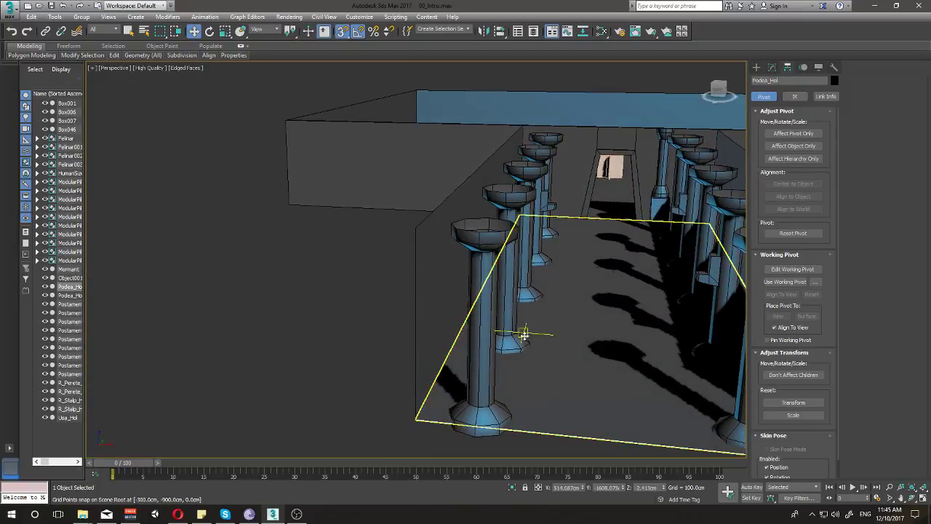
mouse_move(436, 326)
alt+middle_down()
mouse_move(259, 310)
mouse_move(574, 312)
mouse_move(548, 323)
mouse_move(737, 326)
mouse_move(430, 327)
alt+middle_up()
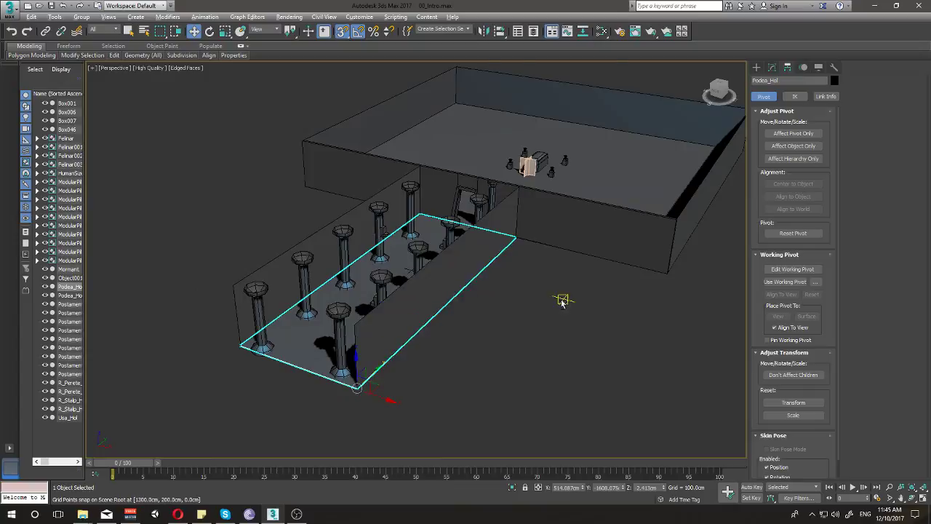
Step: Select the room slab Podea_Hol001 and delete it
mouse_move(562, 300)
alt+middle_down()
mouse_move(426, 322)
mouse_move(589, 441)
mouse_move(528, 333)
mouse_move(499, 252)
alt+middle_up()
click(499, 252)
scroll(507, 254, down, 5)
key(Delete)
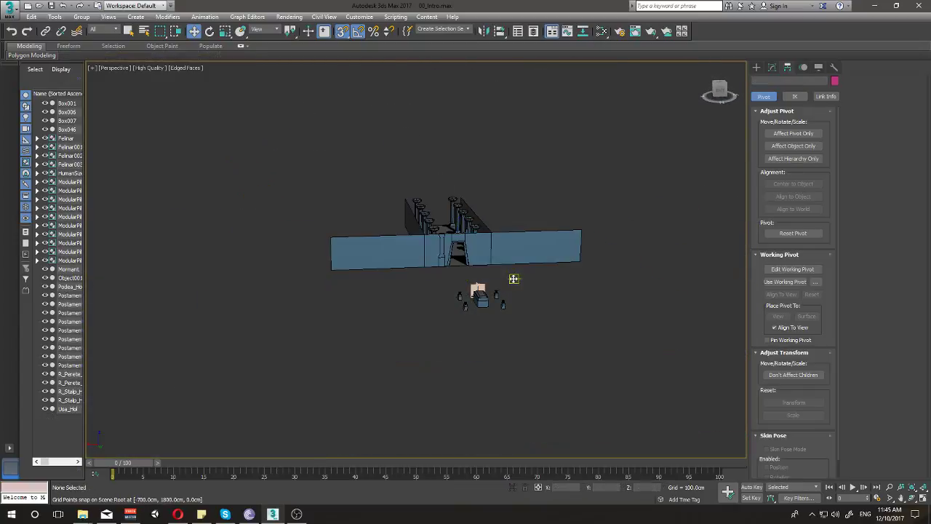
mouse_move(526, 302)
alt+middle_down()
mouse_move(472, 325)
mouse_move(505, 335)
mouse_move(537, 300)
mouse_move(536, 332)
mouse_move(732, 225)
alt+middle_up()
Step: Create a Standard Primitives box about 3300 by 3100 cm and 110 cm high
click(757, 66)
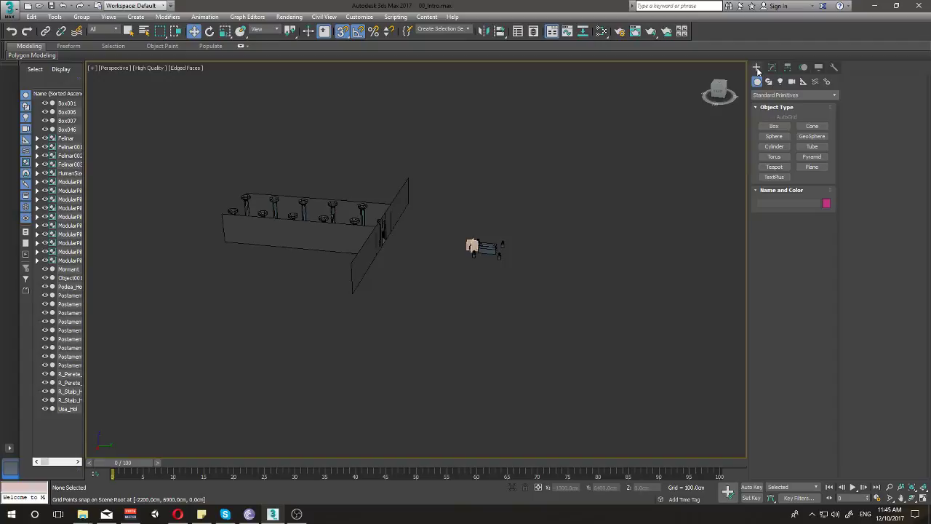
click(773, 126)
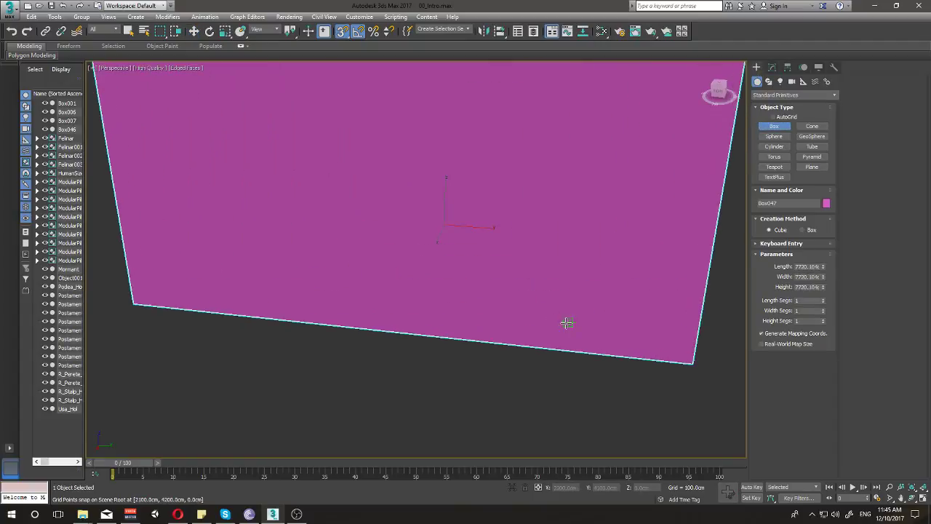
mouse_move(444, 224)
mouse_down()
mouse_move(499, 245)
mouse_move(654, 337)
mouse_up()
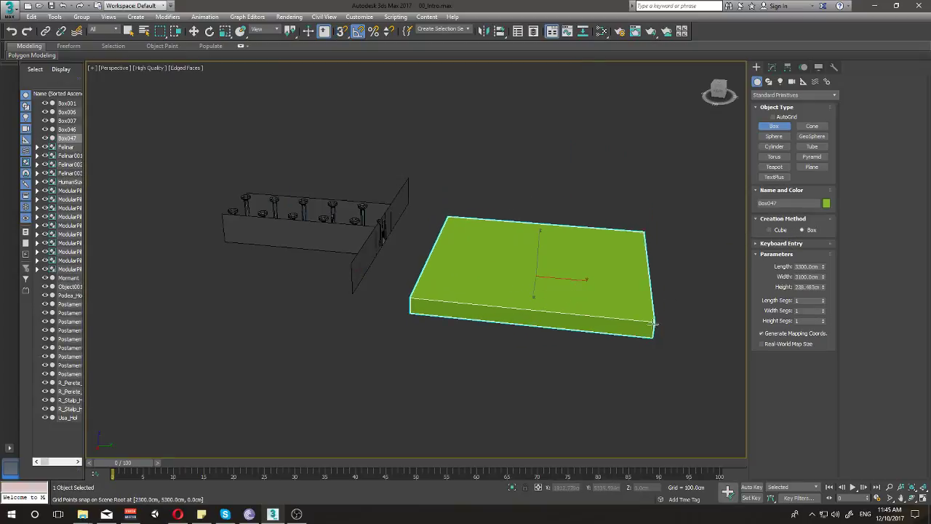
click(650, 331)
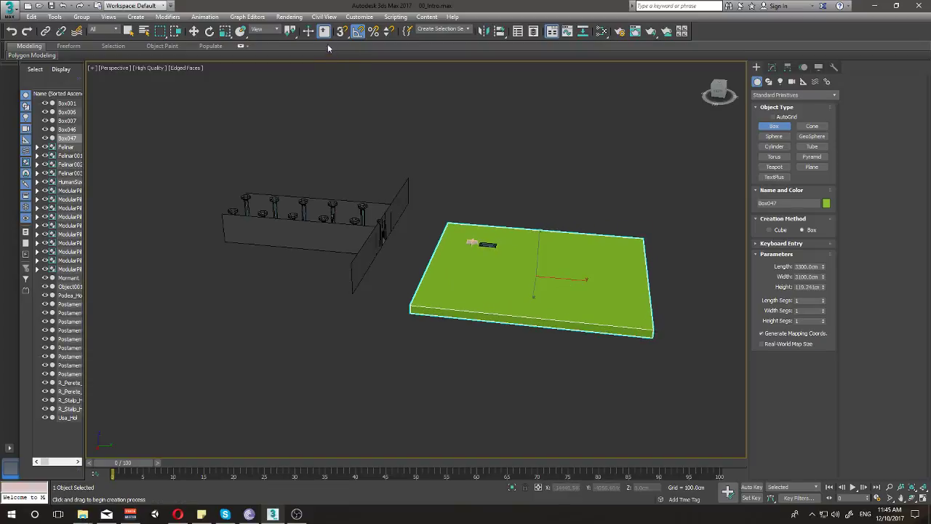
Step: Slide the green slab along Y, then check it in top and front views
scroll(514, 248, up, 4)
key(w)
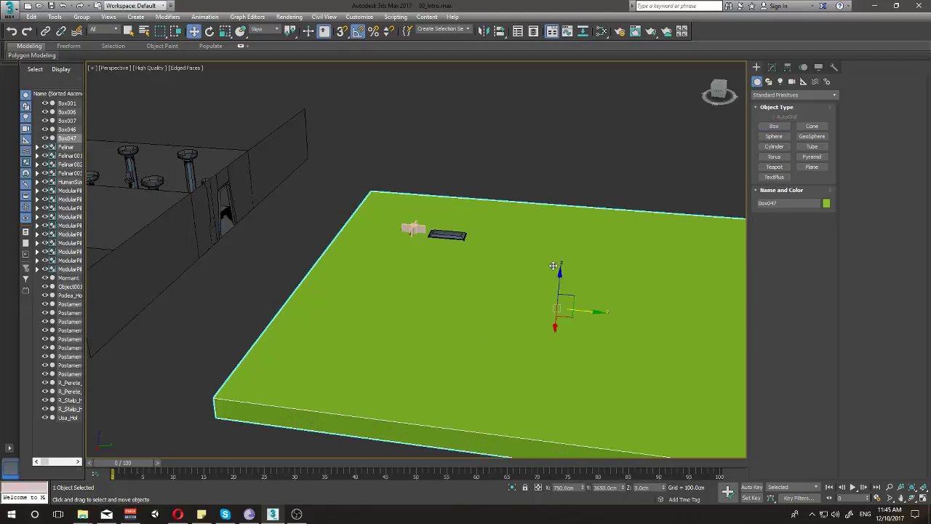
middle_drag(607, 280, 501, 221)
drag(489, 243, 396, 232)
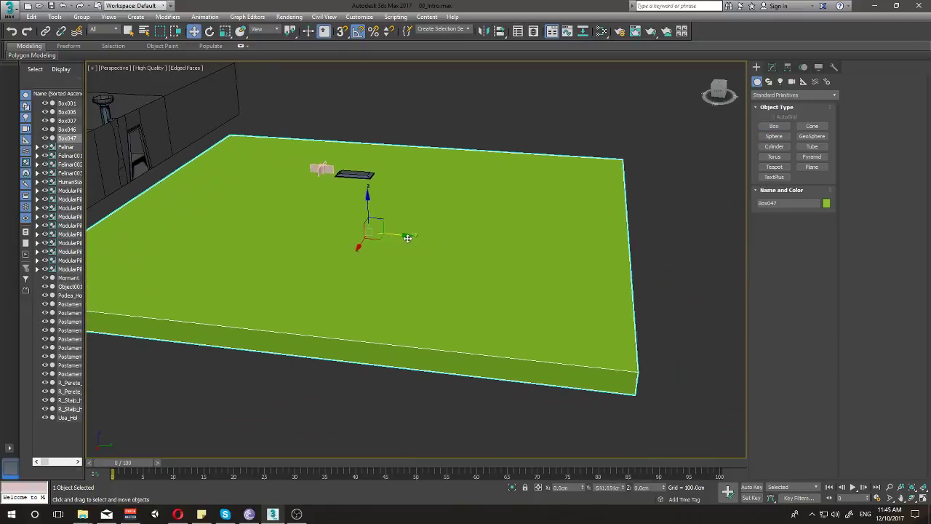
drag(362, 192, 357, 209)
key(f)
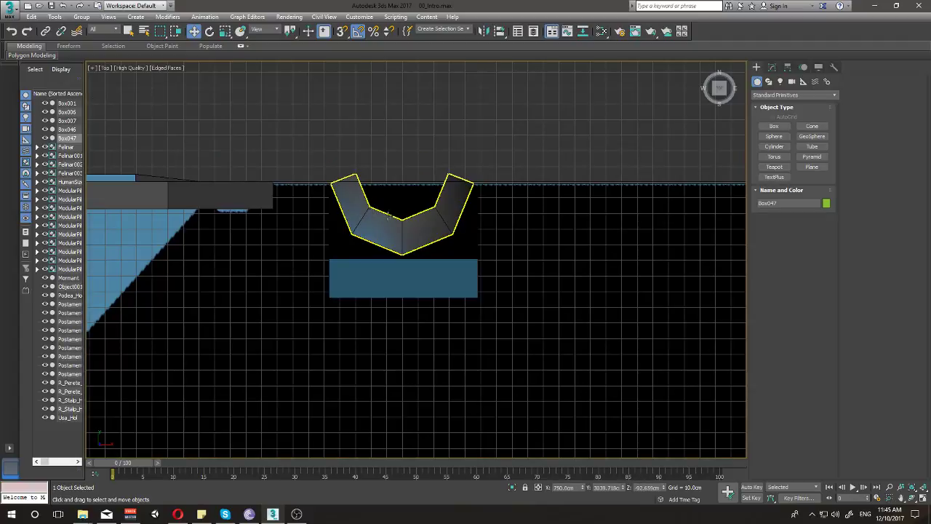
key(t)
key(f)
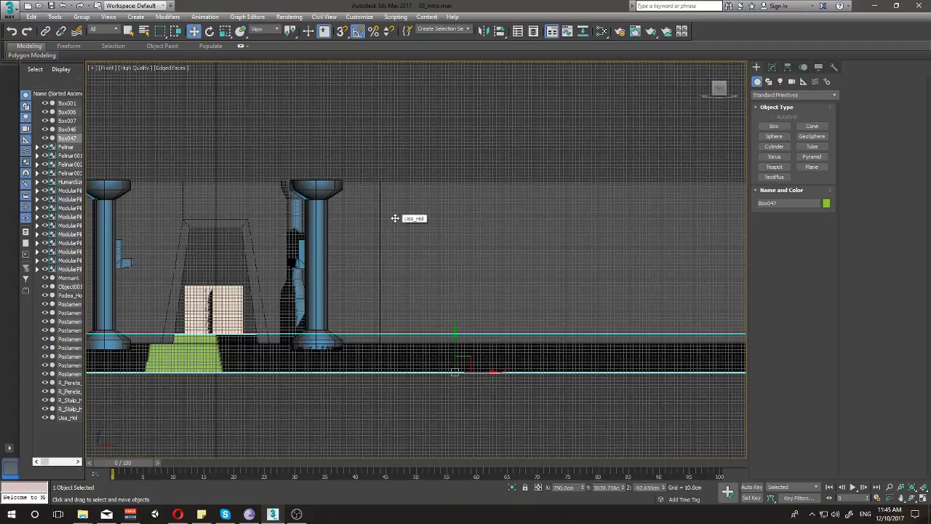
scroll(395, 217, down, 3)
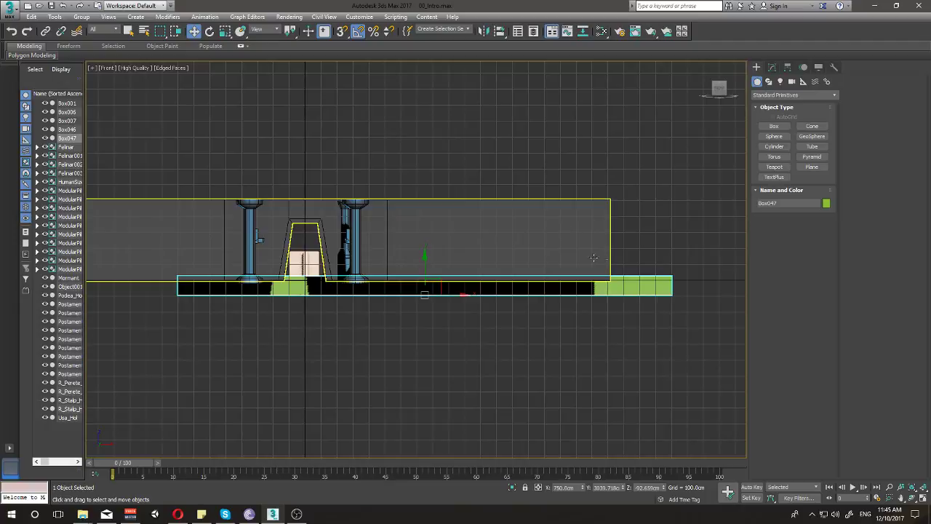
Step: Hide everything except the green slab and centre its pivot on the object
right_click(567, 129)
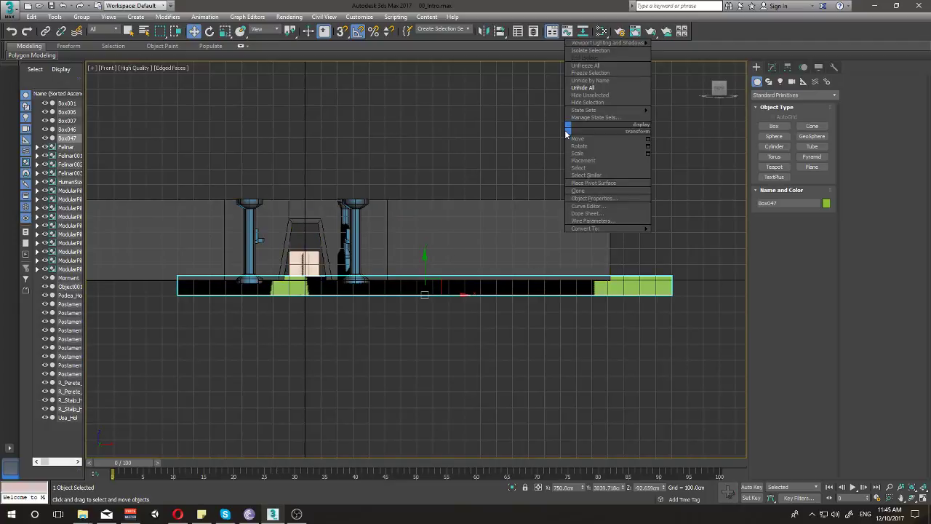
click(598, 96)
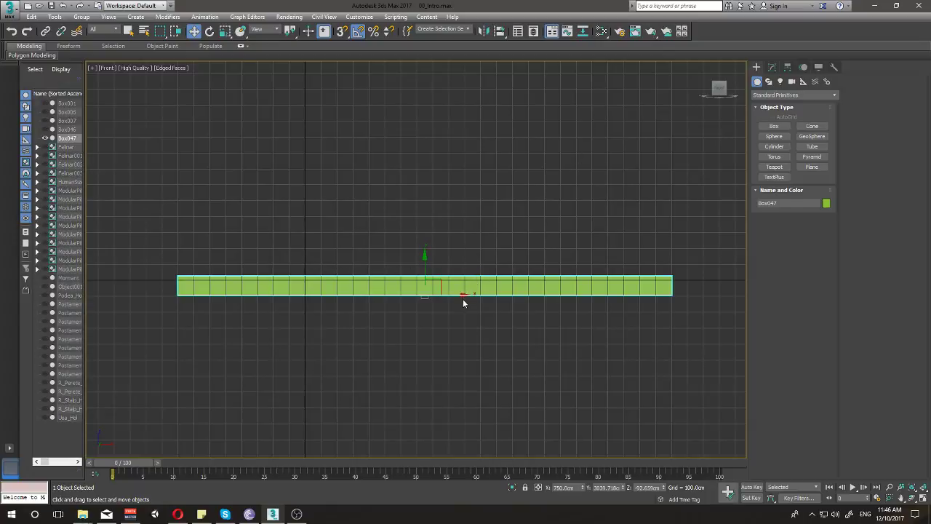
click(787, 67)
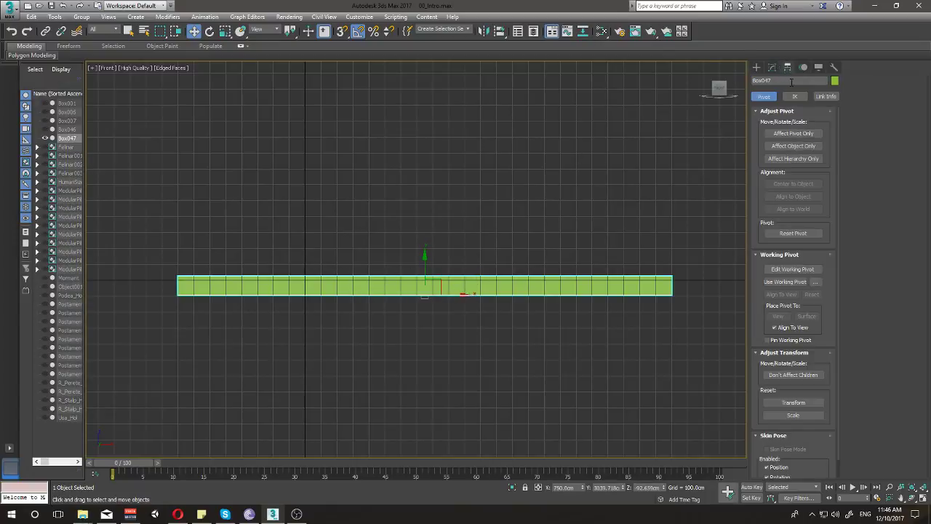
click(792, 134)
click(786, 187)
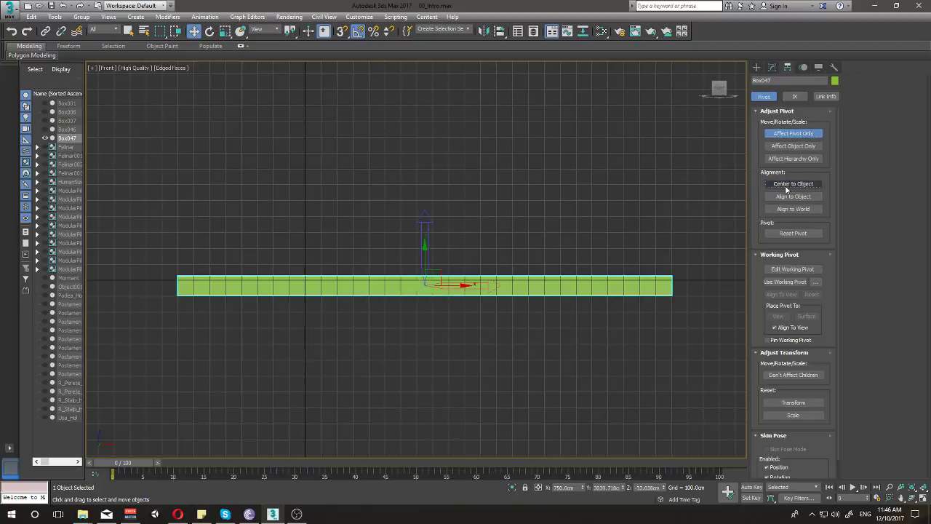
click(805, 134)
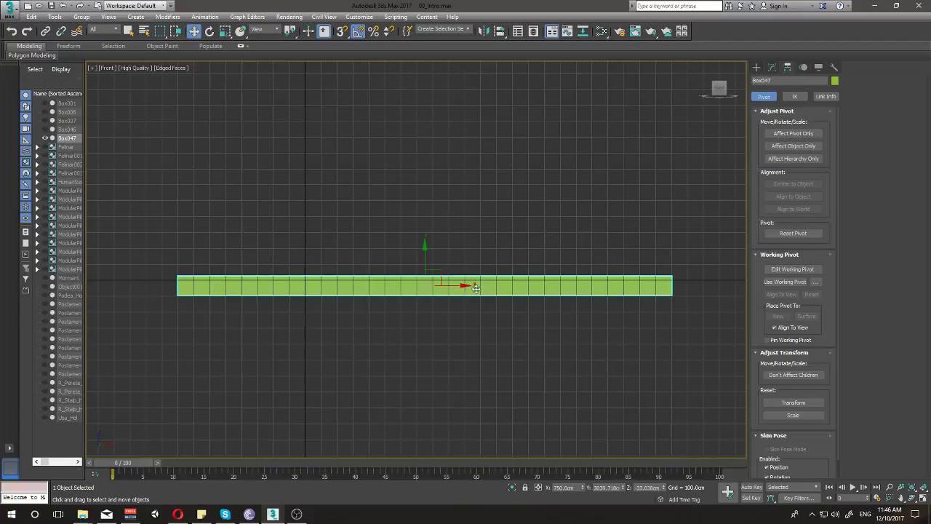
Step: Place the slab at the world origin with X, Y and Z set to 0
drag(465, 285, 338, 285)
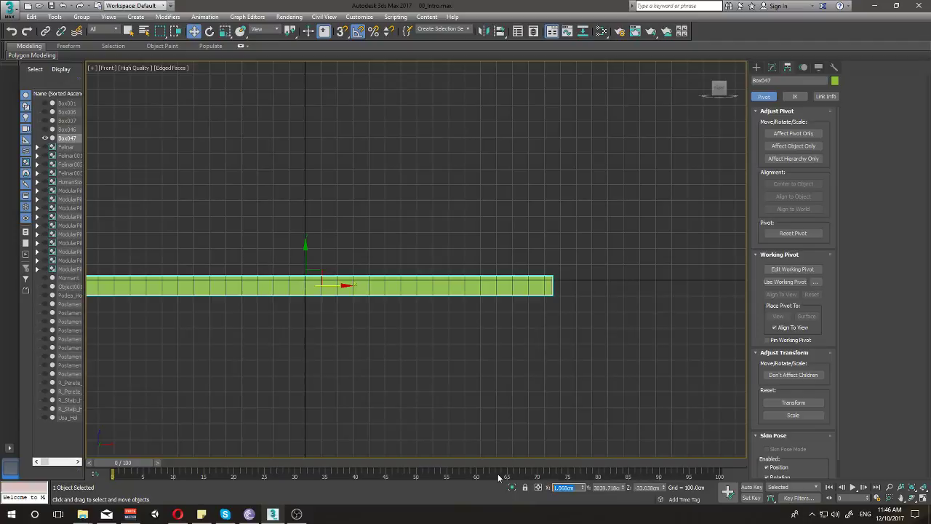
text(0)
key(Tab)
text(0)
key(Tab)
text(0)
key(Return)
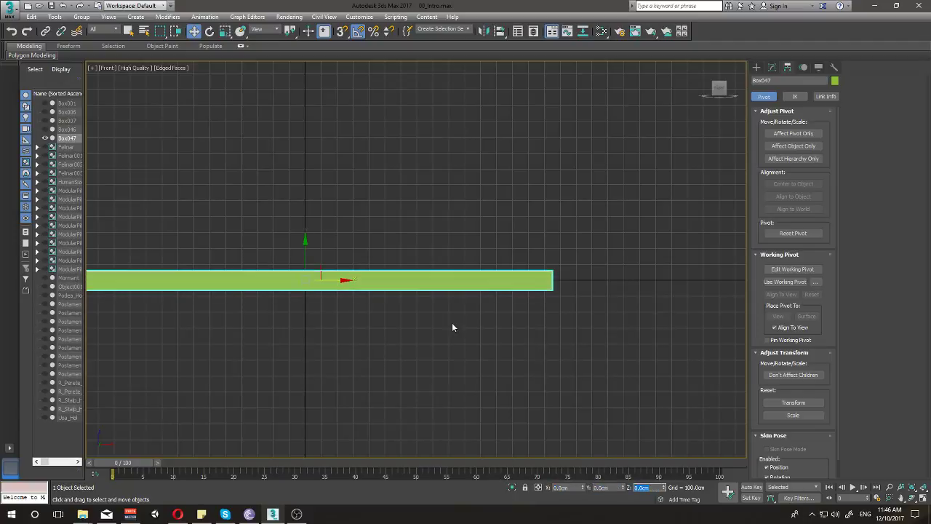
scroll(422, 204, up, 2)
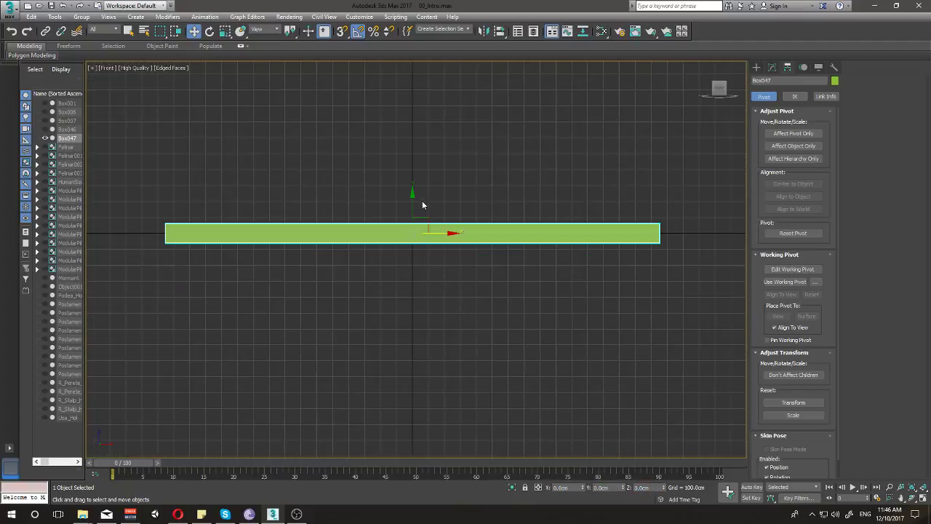
scroll(423, 205, up, 2)
scroll(422, 204, up, 2)
scroll(423, 204, down, 2)
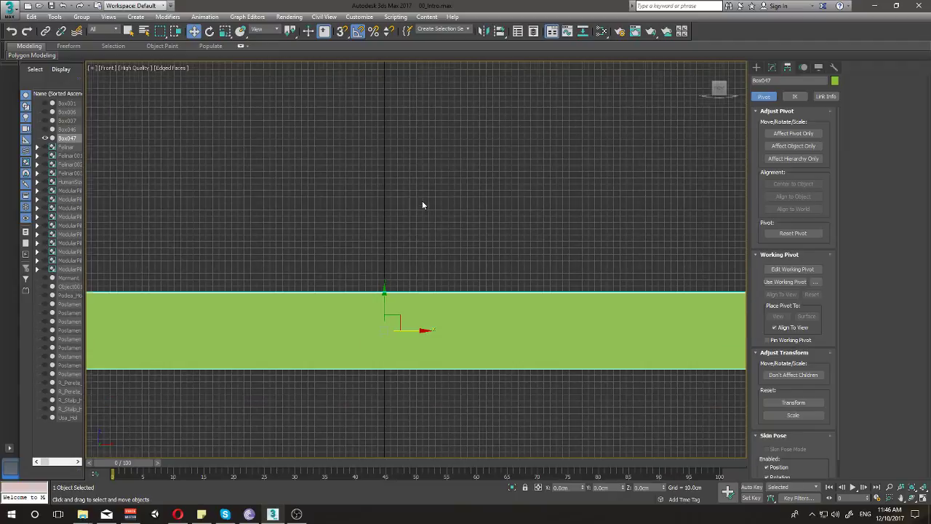
scroll(429, 203, down, 4)
scroll(435, 203, up, 2)
right_click(432, 194)
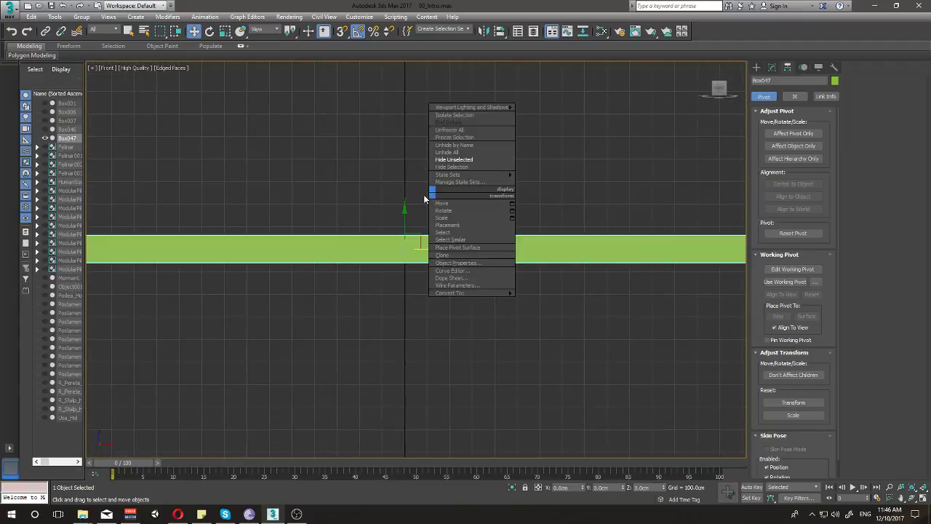
Step: Convert the slab to Editable Poly and move its four top vertices with snapping
click(546, 299)
scroll(488, 233, down, 2)
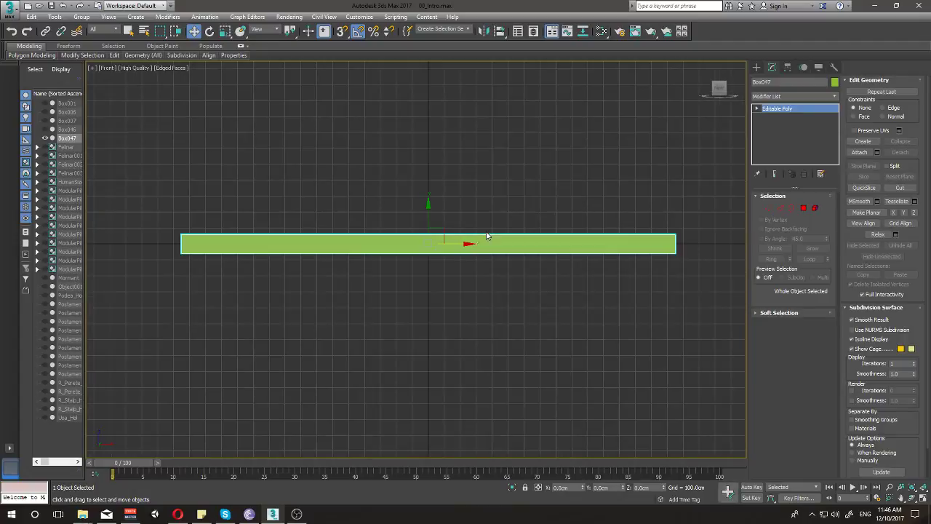
key(1)
drag(652, 247, 706, 235)
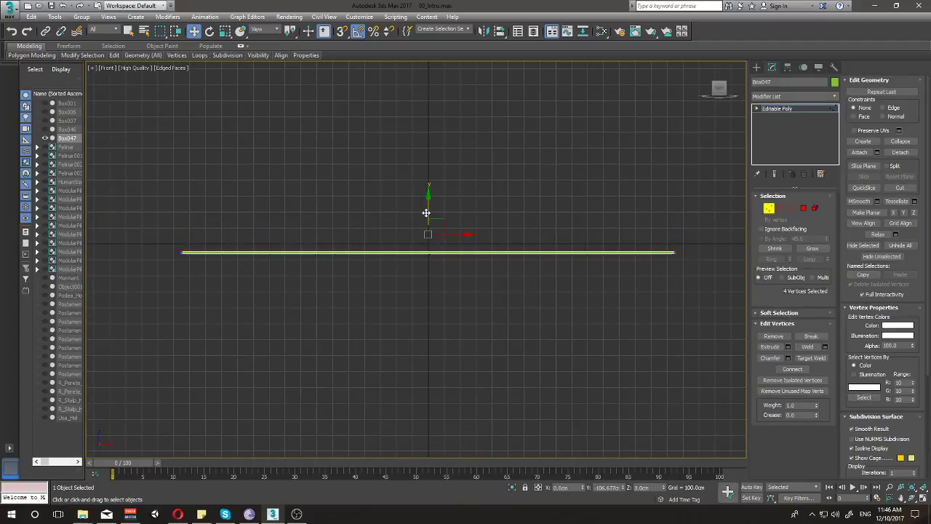
key(s)
drag(429, 196, 413, 244)
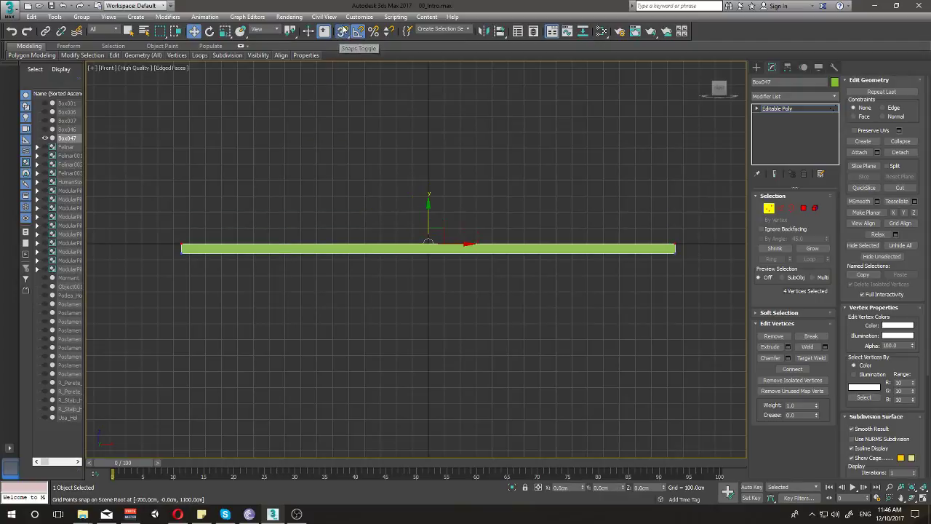
Step: Switch snapping to 3D and adjust the Grid and Snap Settings window
click(342, 31)
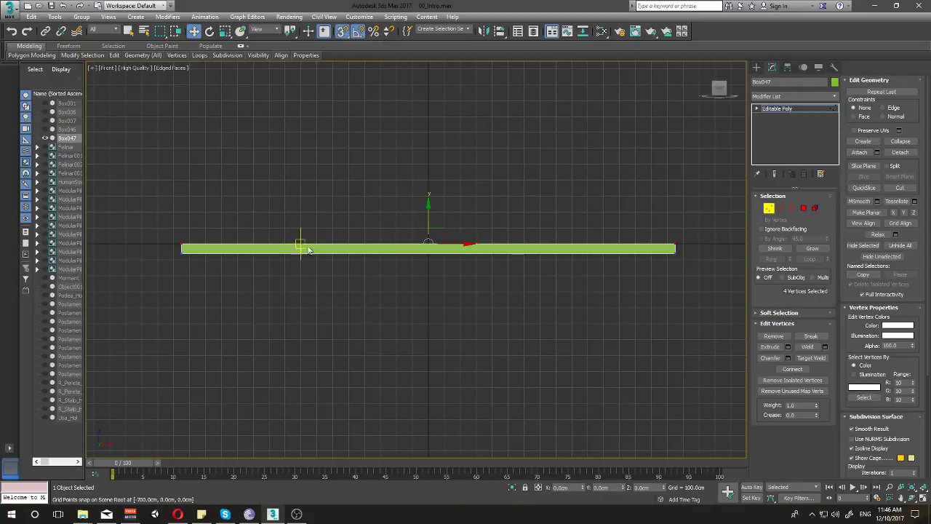
right_click(340, 31)
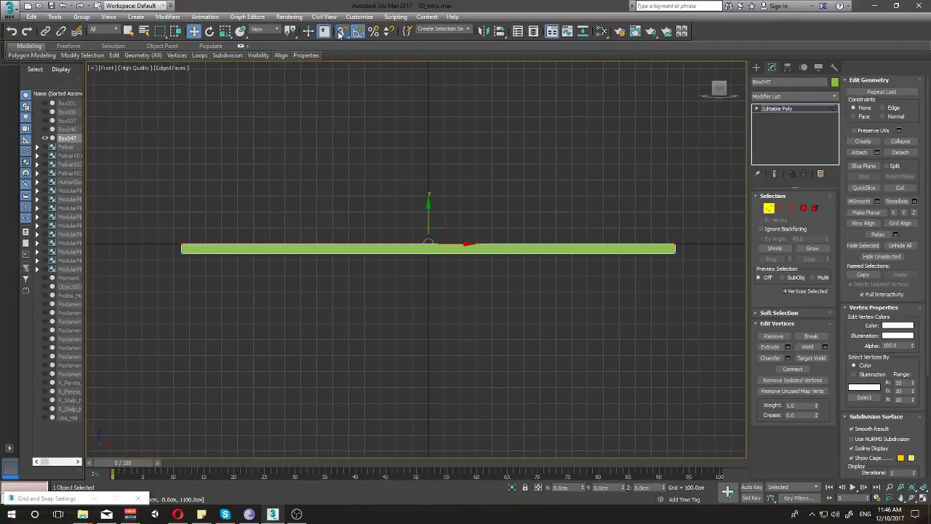
double_click(58, 499)
mouse_move(490, 159)
mouse_down()
mouse_move(526, 126)
mouse_move(589, 99)
mouse_up()
click(611, 98)
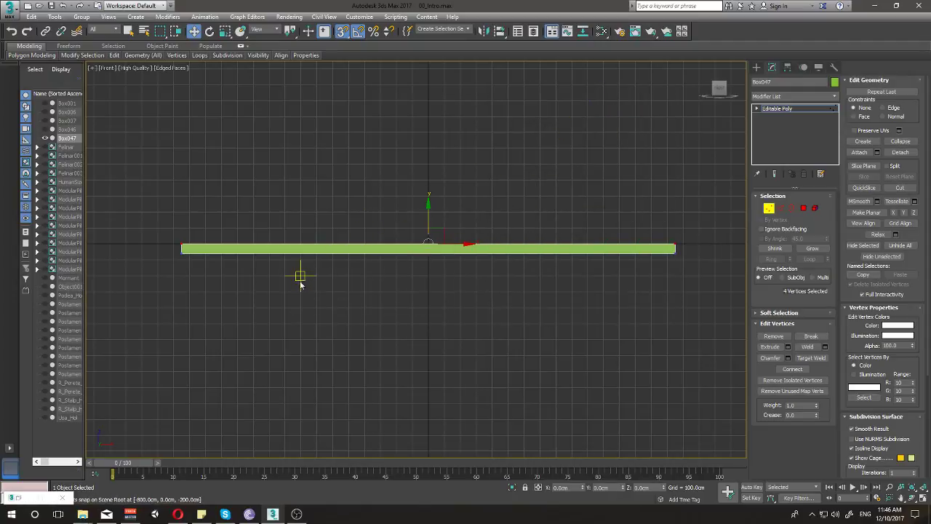
Step: Select the slab's four bottom vertices and pull them down to thicken it
click(161, 260)
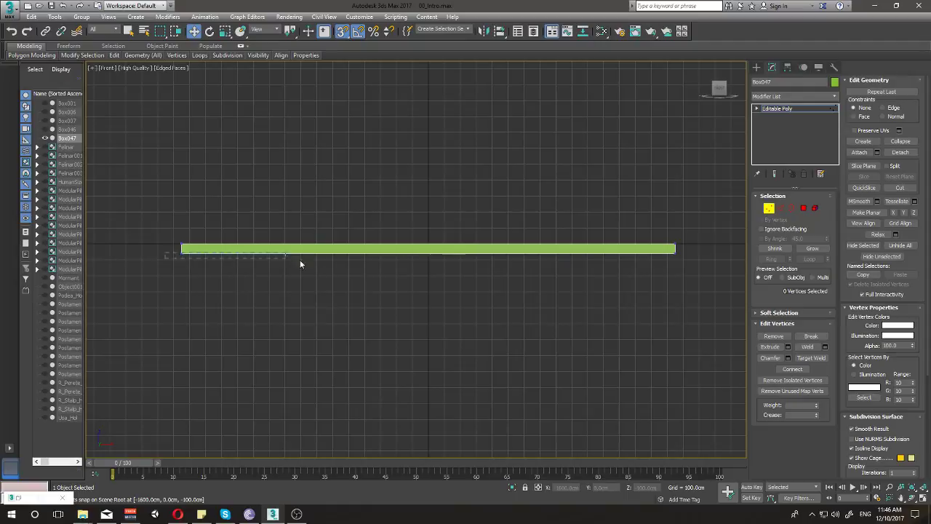
drag(695, 298, 693, 297)
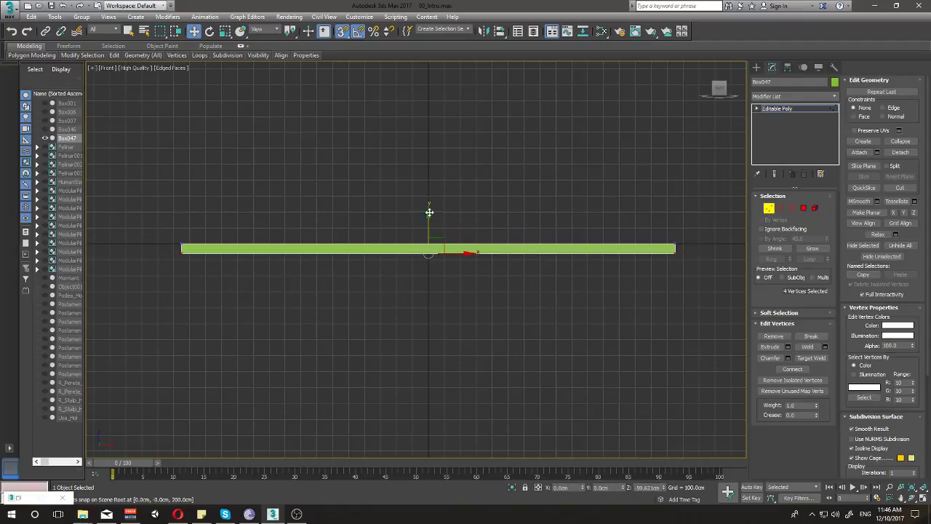
drag(430, 213, 429, 270)
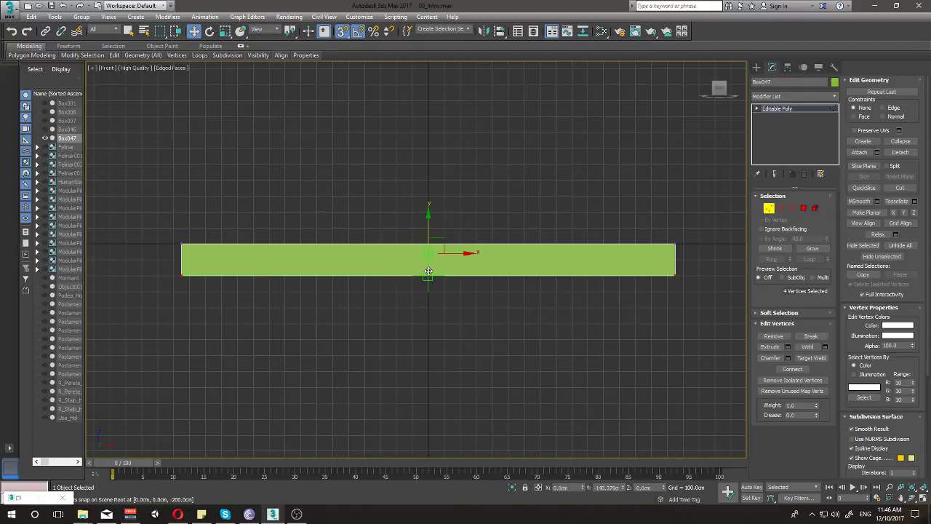
Step: Exit vertex editing and unhide all hidden objects in the Perspective view
key(1)
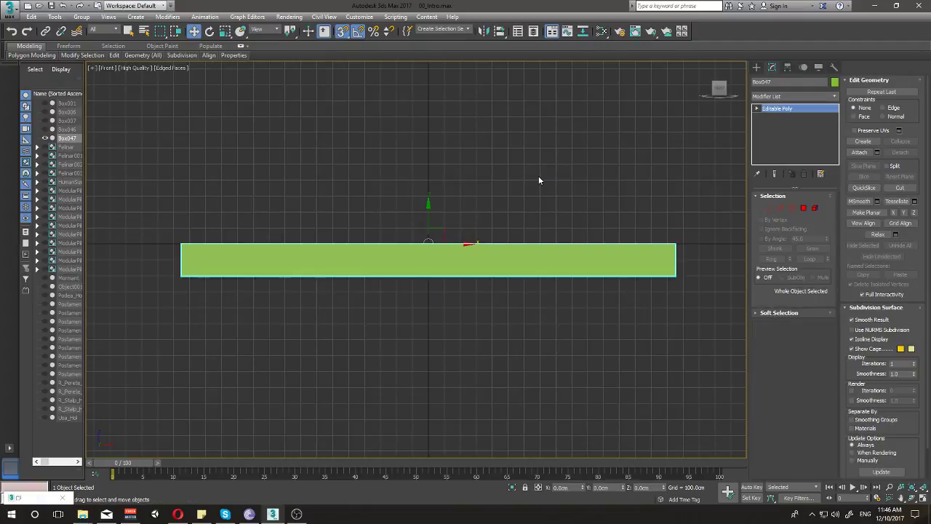
key(p)
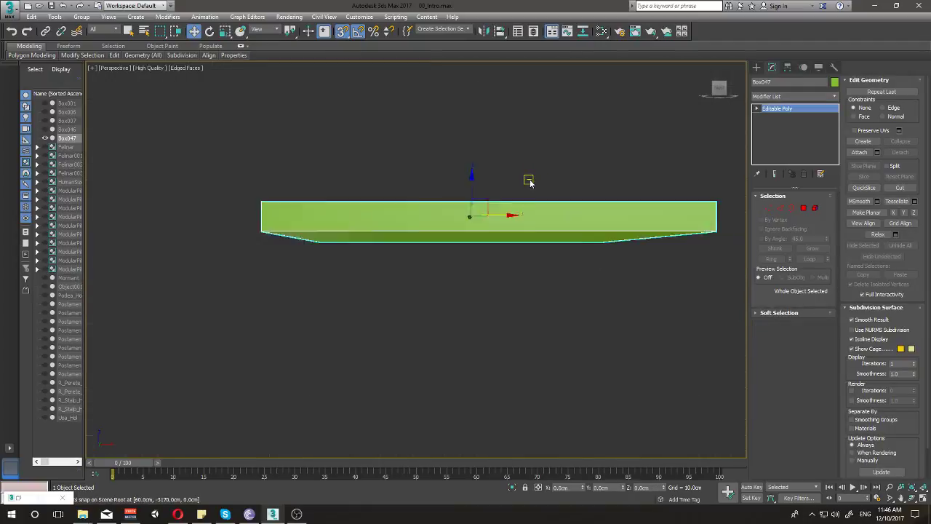
alt+middle_drag(530, 179, 519, 242)
mouse_move(593, 129)
alt+middle_down()
mouse_move(578, 191)
mouse_move(611, 155)
alt+middle_up()
right_click(628, 131)
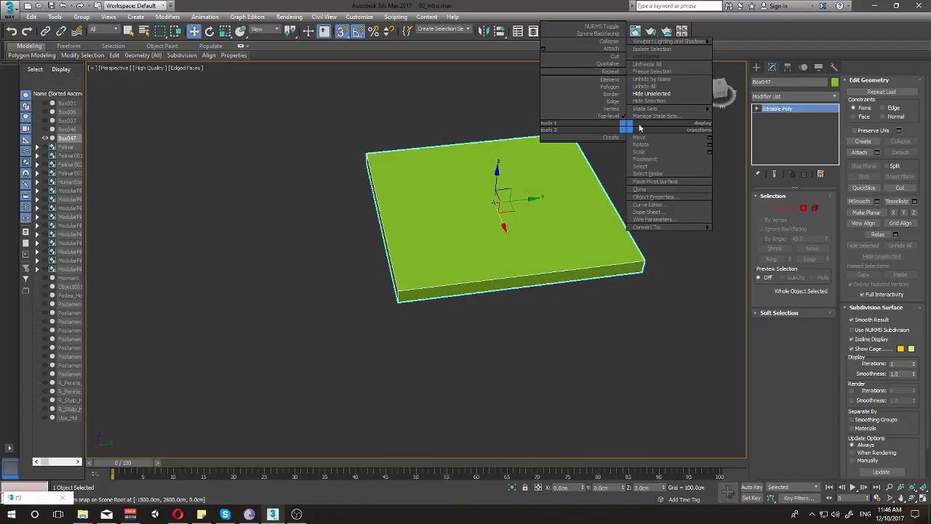
click(644, 86)
Step: Move the green slab beside the hall beneath the small props
mouse_move(653, 106)
alt+middle_down()
mouse_move(499, 110)
mouse_move(422, 151)
mouse_move(414, 175)
alt+middle_up()
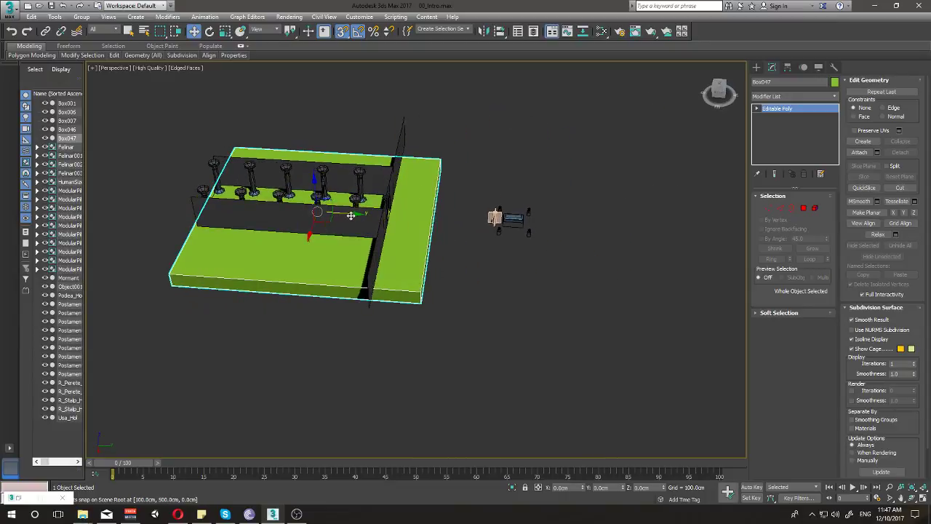
drag(352, 215, 505, 230)
scroll(498, 231, up, 3)
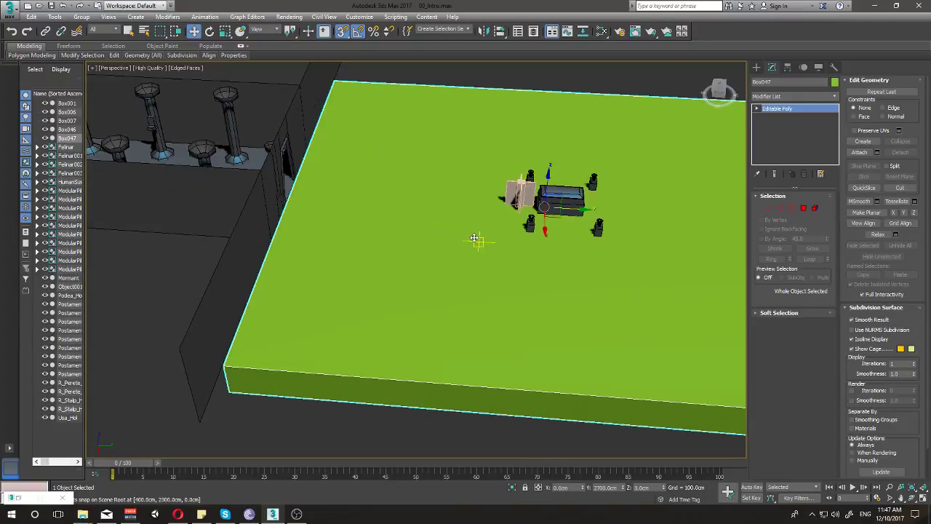
mouse_move(475, 239)
alt+middle_down()
mouse_move(447, 223)
mouse_move(447, 201)
mouse_move(439, 227)
alt+middle_up()
key(f)
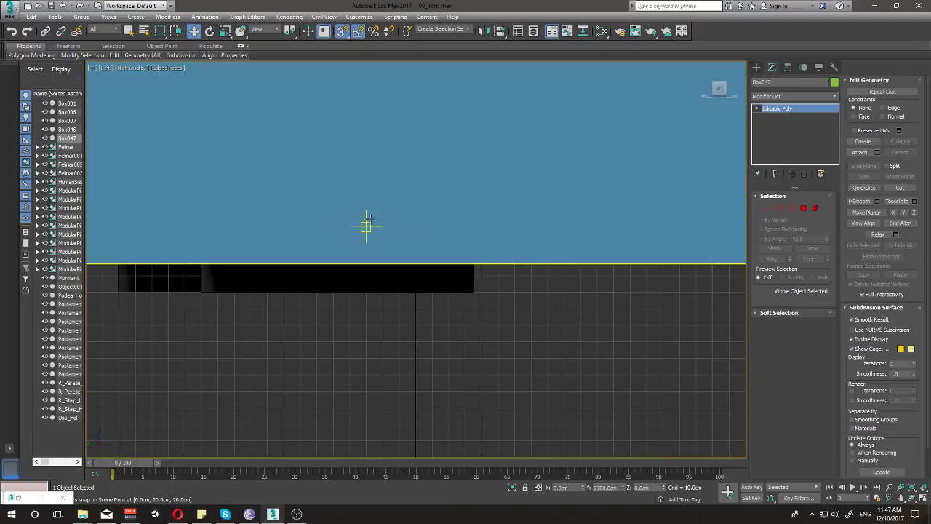
key(l)
scroll(386, 211, down, 2)
middle_drag(536, 225, 392, 217)
scroll(385, 217, up, 5)
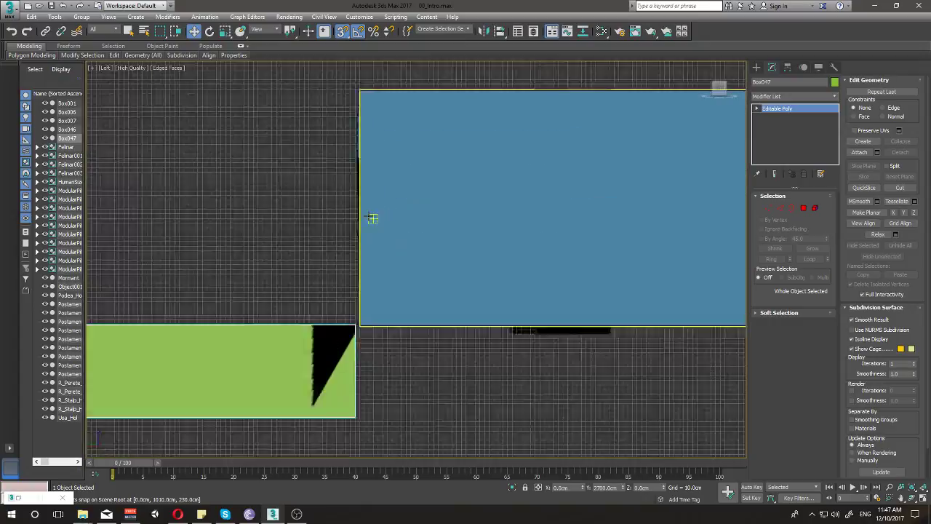
scroll(342, 206, up, 1)
scroll(335, 197, down, 3)
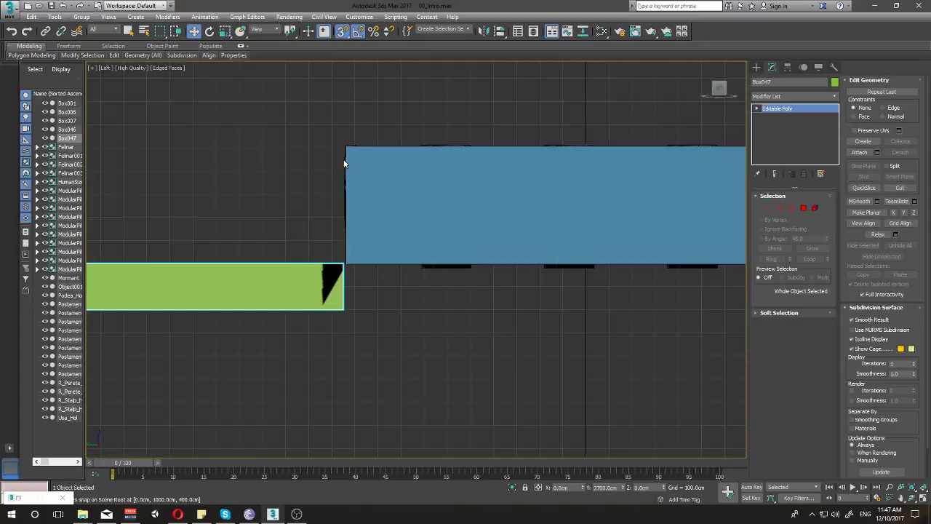
scroll(343, 163, down, 3)
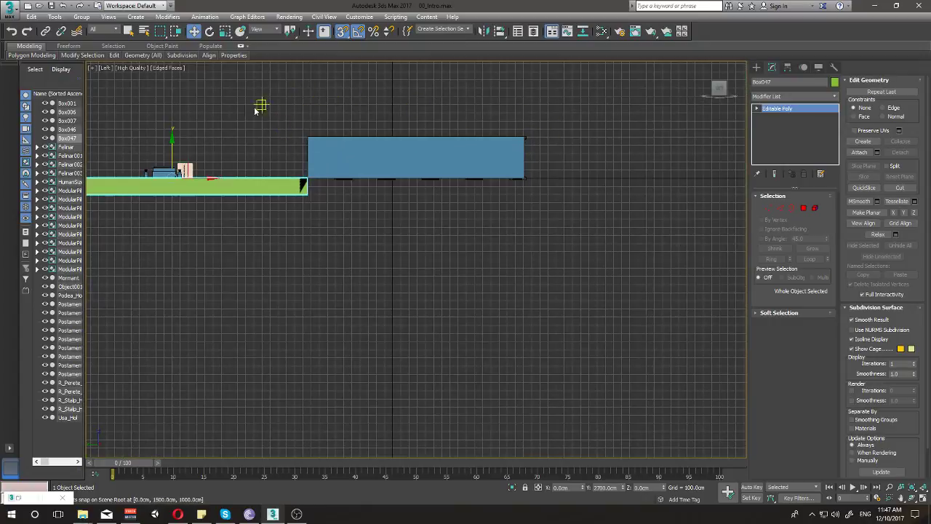
scroll(256, 109, up, 1)
scroll(233, 120, up, 1)
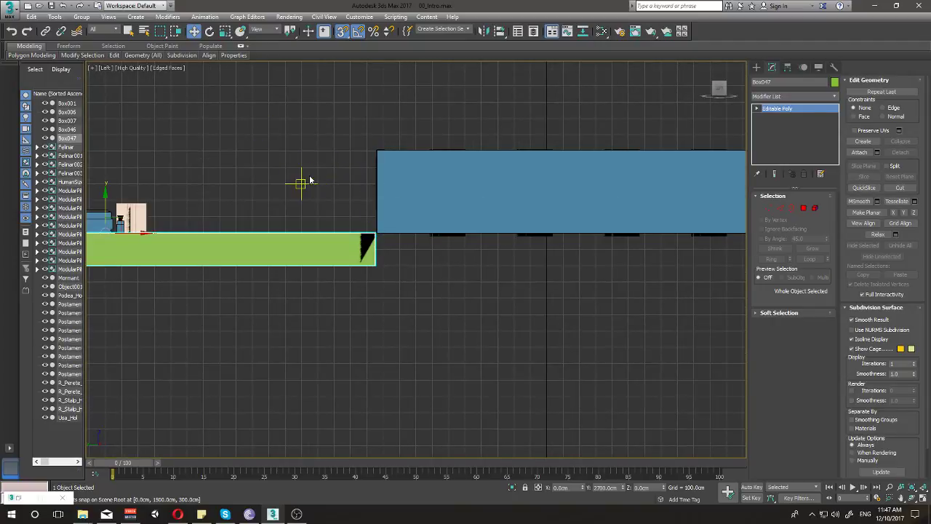
key(p)
alt+middle_drag(276, 163, 328, 213)
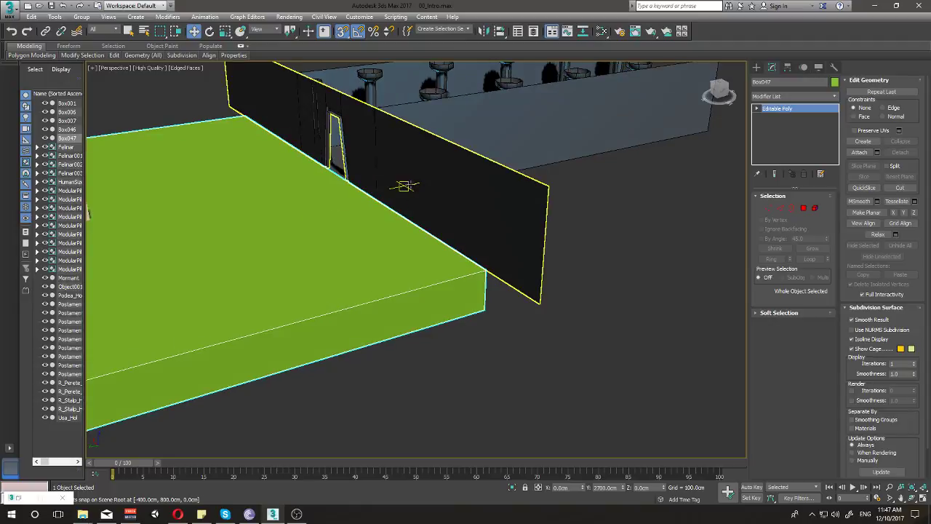
Step: Select three Usa_Hol wall polygons facing the slab and delete them
click(396, 185)
mouse_move(396, 185)
alt+middle_down()
mouse_move(342, 220)
mouse_move(264, 209)
mouse_move(334, 264)
mouse_move(327, 170)
mouse_move(371, 187)
mouse_move(353, 187)
alt+middle_up()
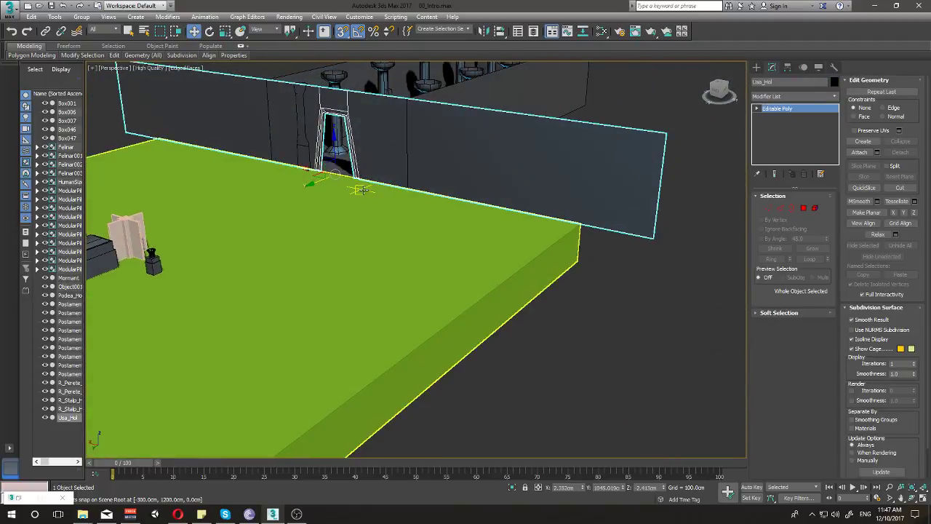
key(4)
click(477, 164)
click(475, 163)
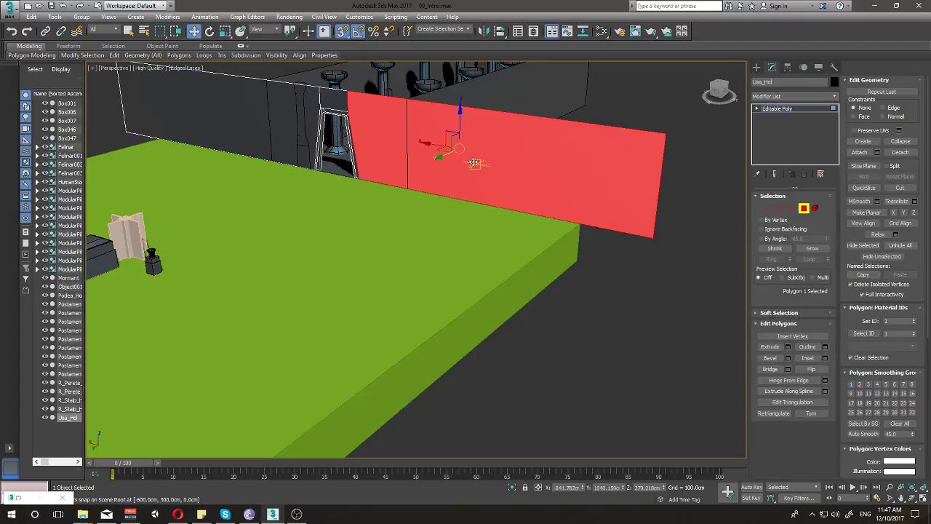
ctrl+click(228, 115)
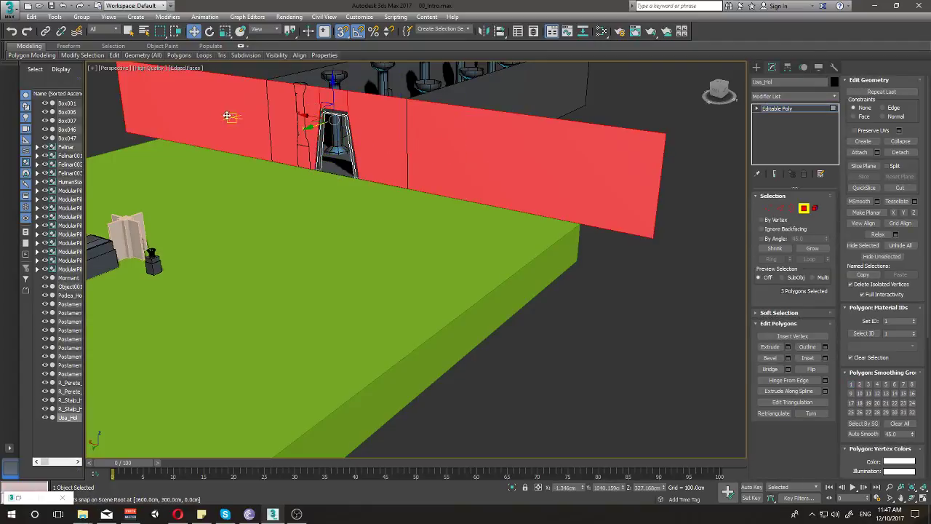
alt+middle_drag(241, 137, 222, 129)
key(Delete)
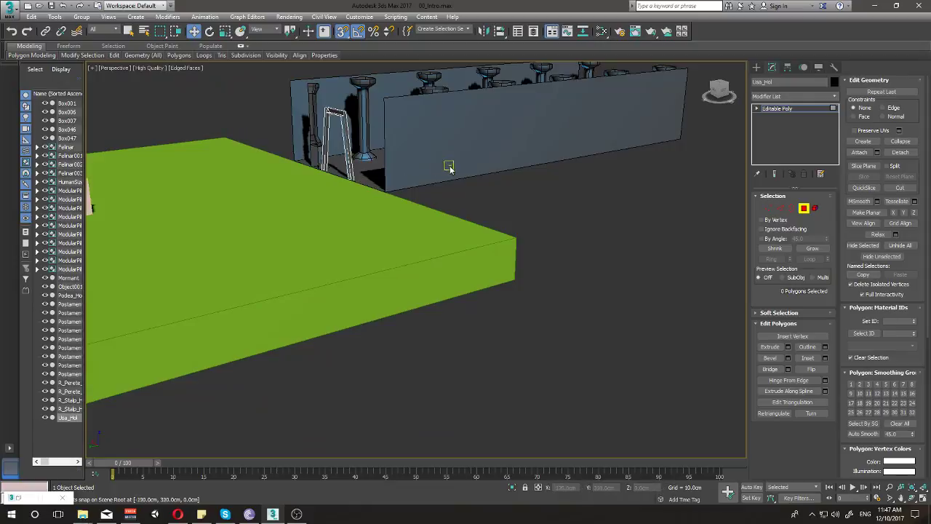
Step: Undo the deletion, reorient the view, and delete the three wall faces again
scroll(436, 175, up, 5)
alt+middle_drag(407, 201, 429, 216)
scroll(429, 216, down, 5)
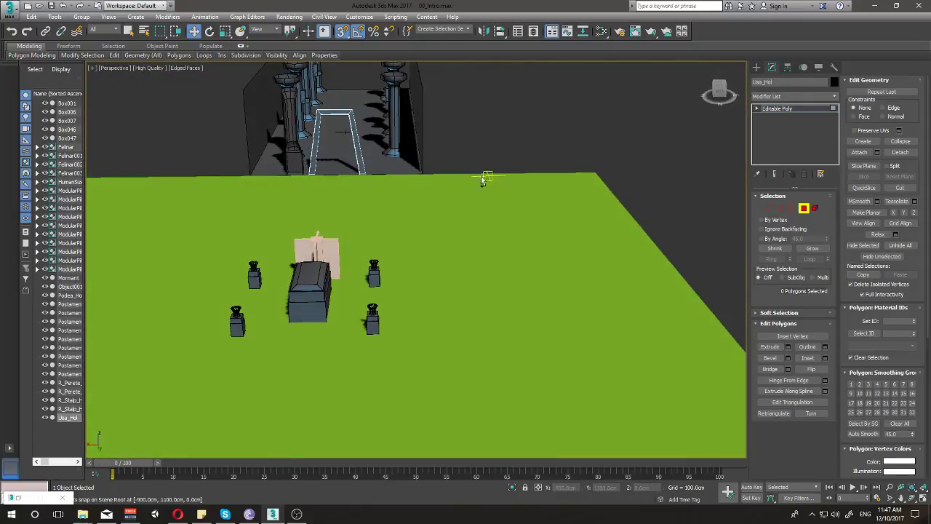
key(ctrl+z)
alt+middle_drag(399, 158, 356, 163)
scroll(356, 163, up, 5)
scroll(384, 190, up, 3)
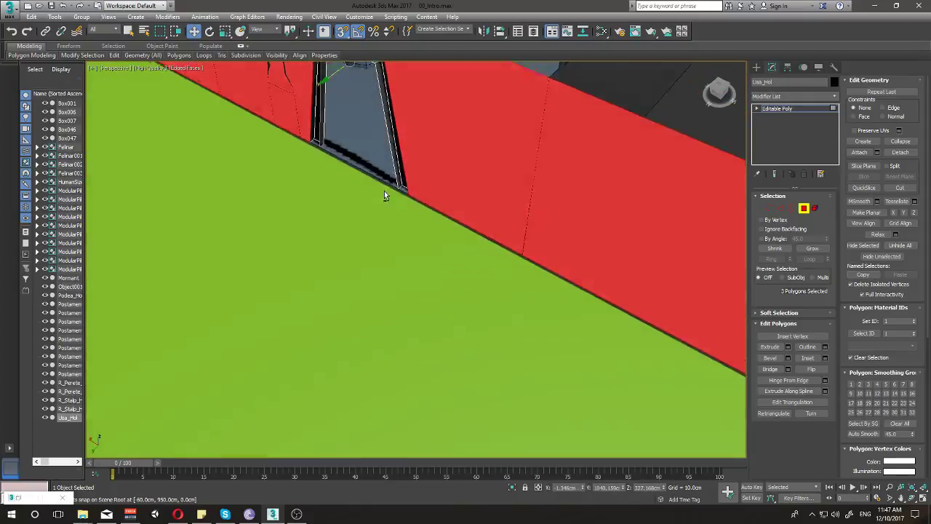
mouse_move(379, 200)
alt+middle_down()
mouse_move(451, 181)
mouse_move(315, 234)
mouse_move(302, 222)
alt+middle_up()
key(Delete)
scroll(456, 182, down, 5)
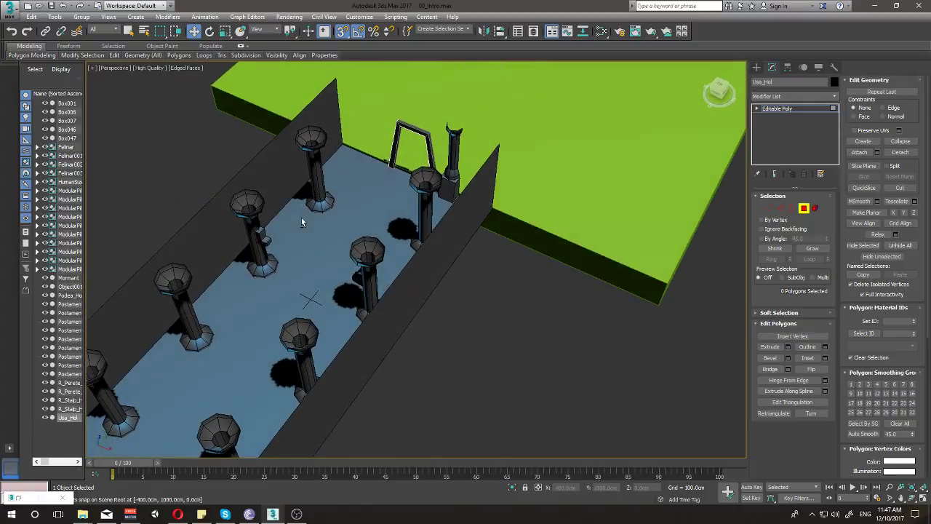
Step: Select two edges of the doorway frame in Edge mode
key(2)
scroll(419, 131, up, 2)
click(423, 131)
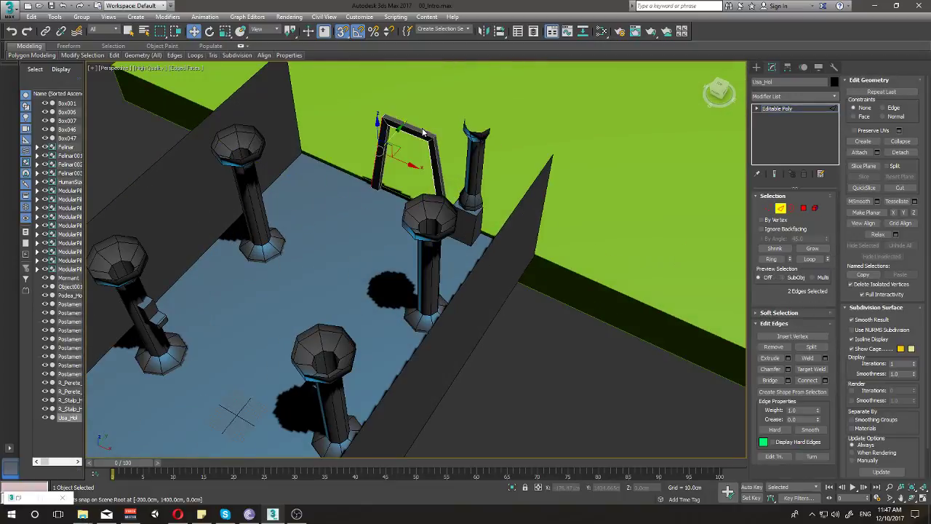
scroll(425, 133, up, 3)
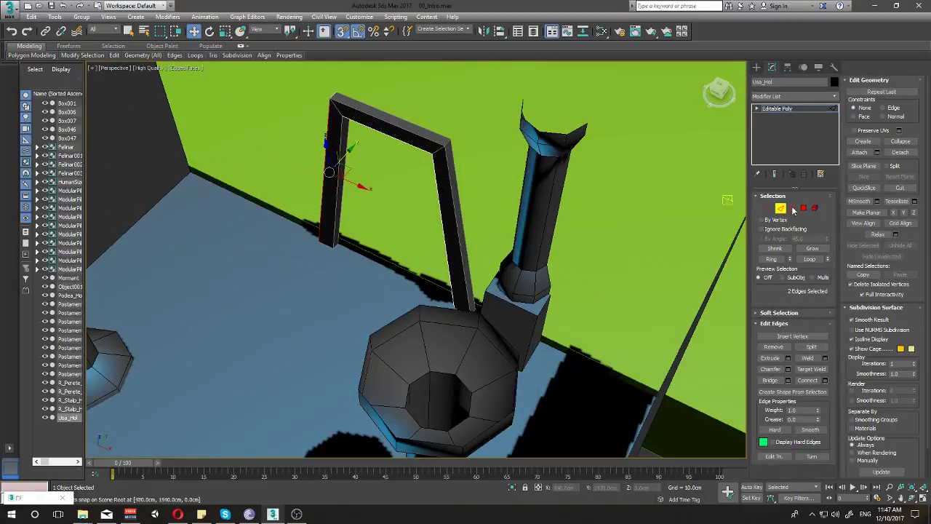
mouse_move(502, 168)
alt+middle_down()
mouse_move(494, 153)
mouse_move(507, 128)
alt+middle_up()
scroll(483, 245, up, 3)
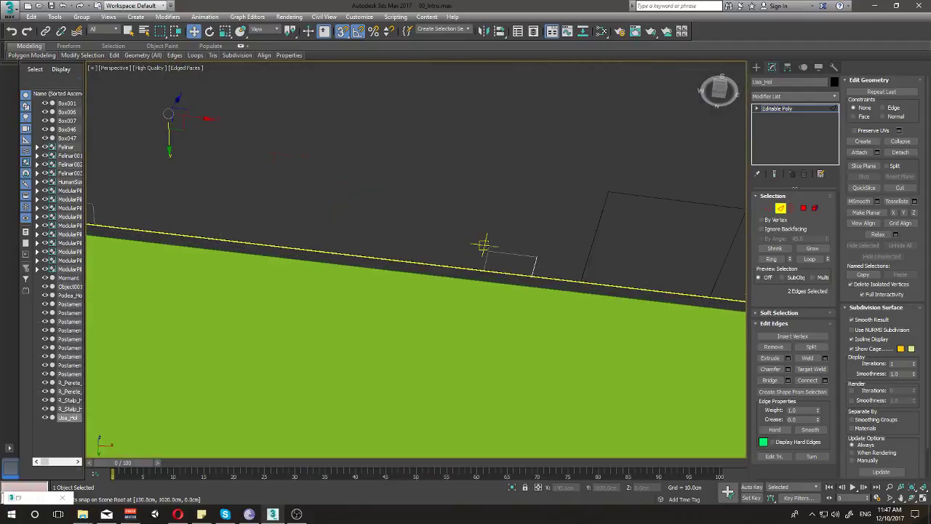
mouse_move(537, 269)
alt+middle_down()
mouse_move(512, 275)
mouse_move(512, 354)
mouse_move(514, 251)
alt+middle_up()
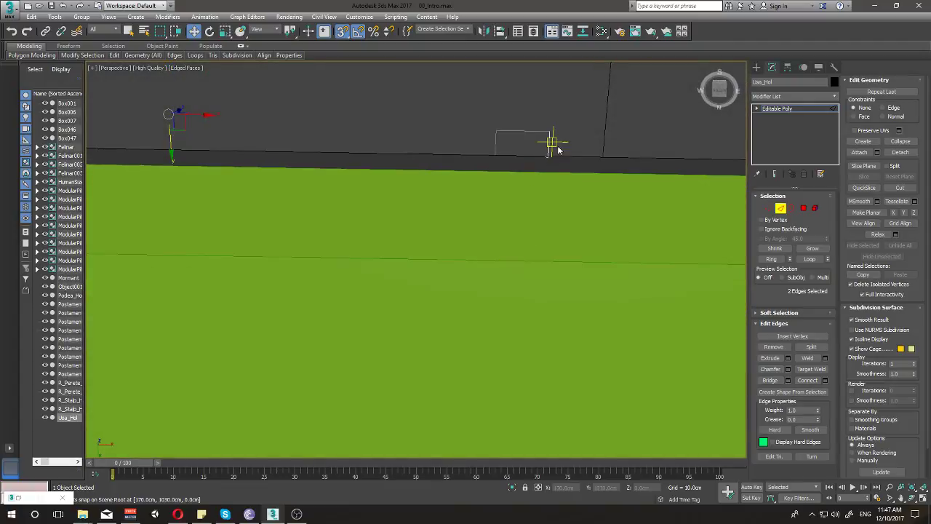
Step: Turn snapping off and restore the two-edge selection on the doorway frame
key(2)
click(781, 208)
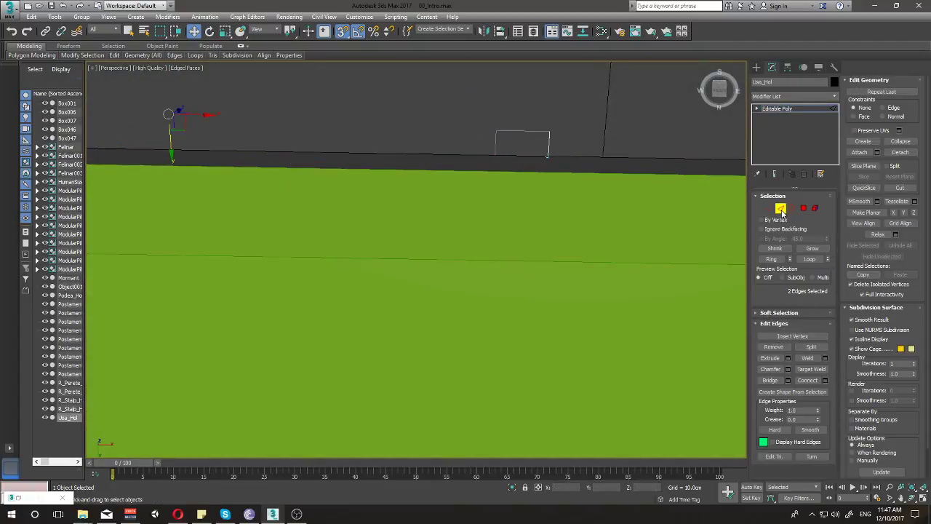
right_click(550, 143)
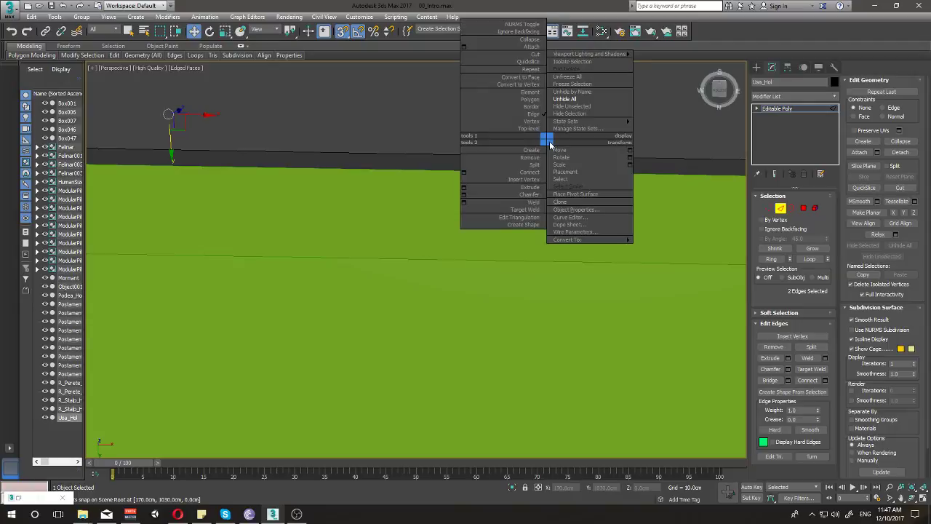
key(s)
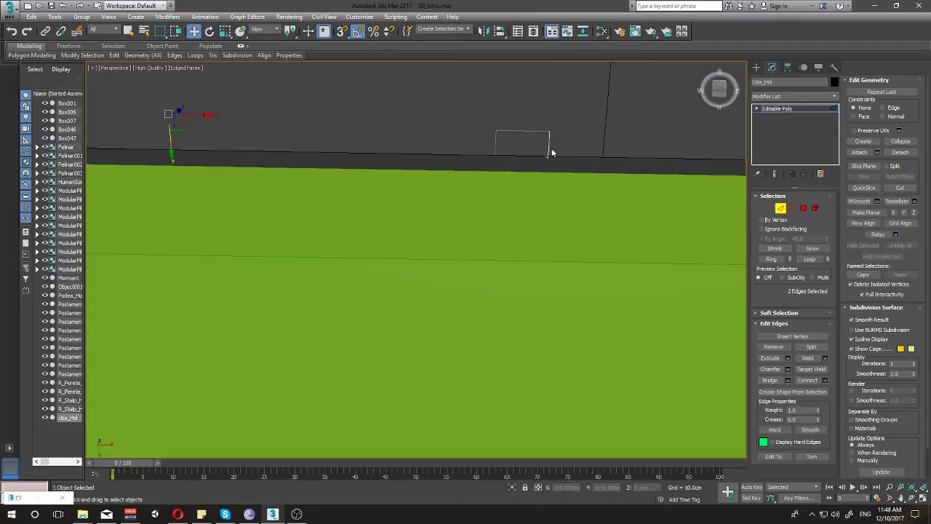
click(548, 143)
ctrl+click(495, 145)
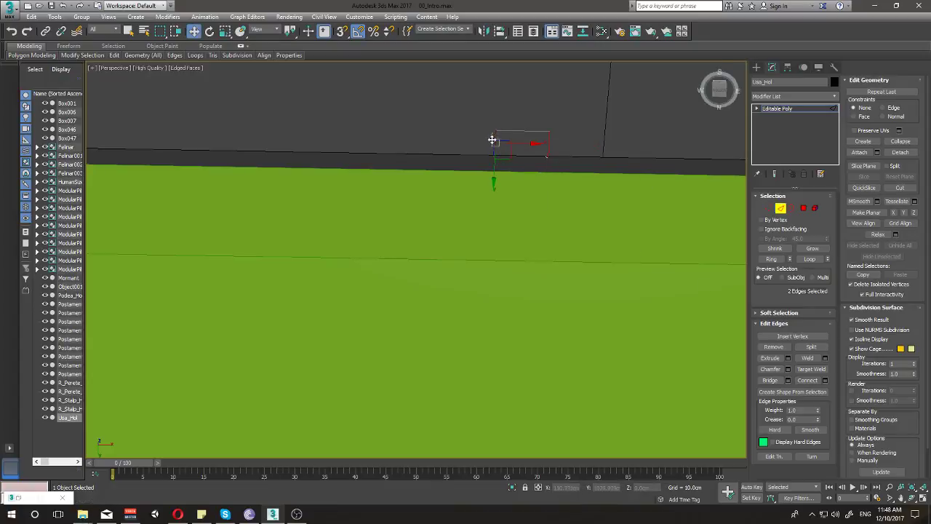
Step: Select the short edge at the frame's base and zoom to show the arch
mouse_move(549, 144)
alt+middle_down()
mouse_move(570, 198)
mouse_move(789, 381)
alt+middle_up()
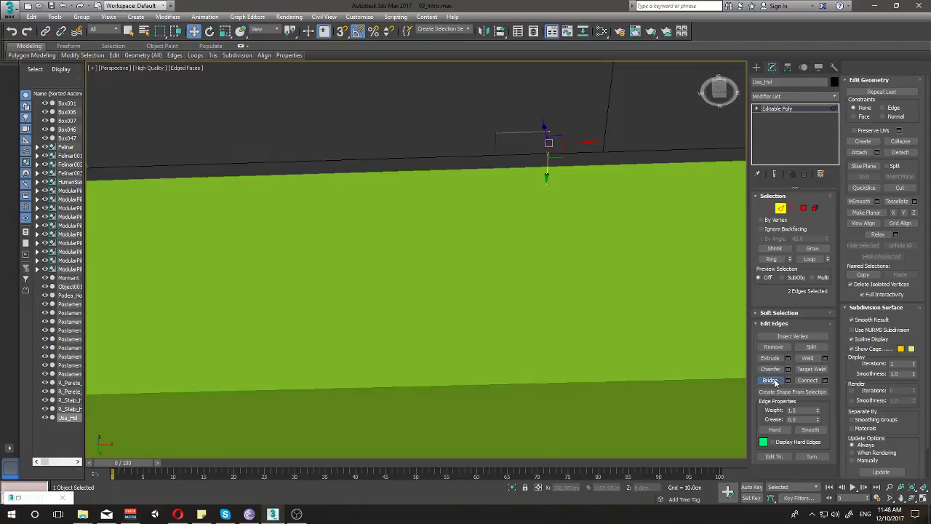
mouse_move(504, 227)
alt+middle_down()
mouse_move(509, 214)
mouse_move(426, 211)
mouse_move(501, 272)
alt+middle_up()
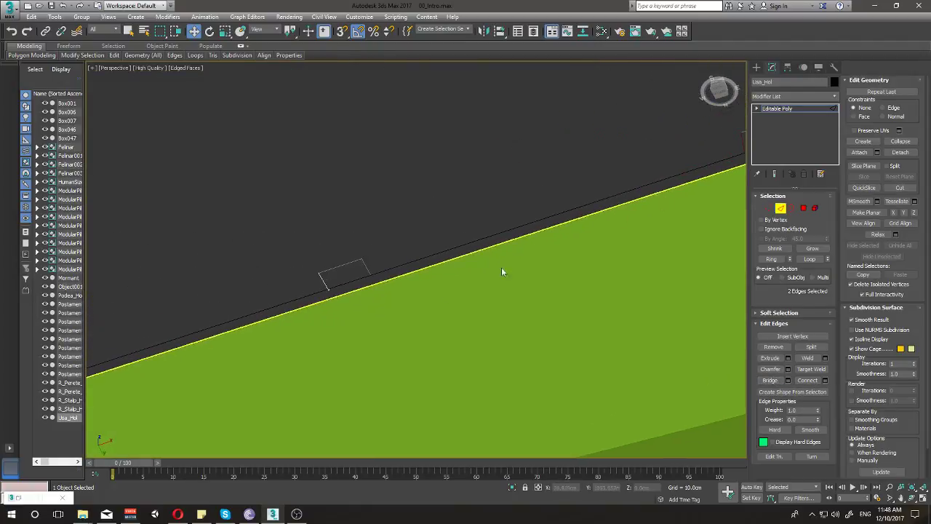
click(368, 269)
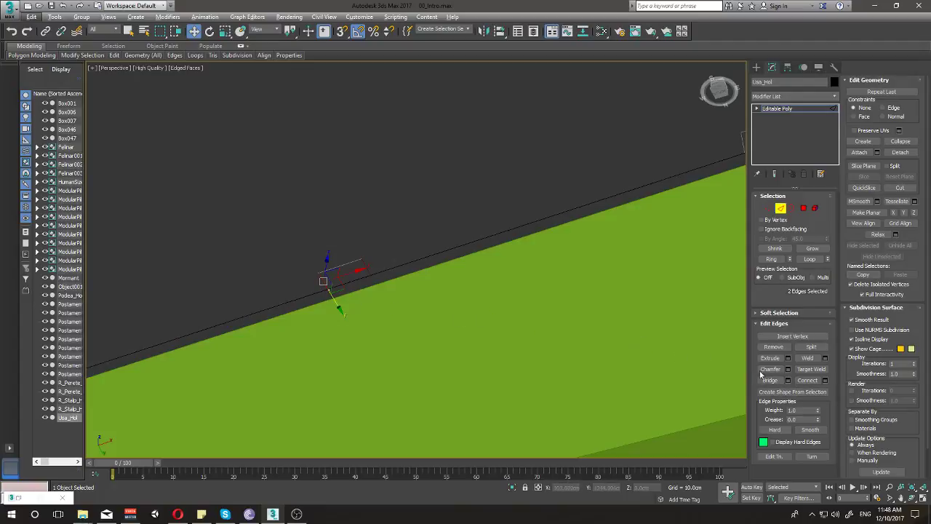
scroll(417, 228, up, 3)
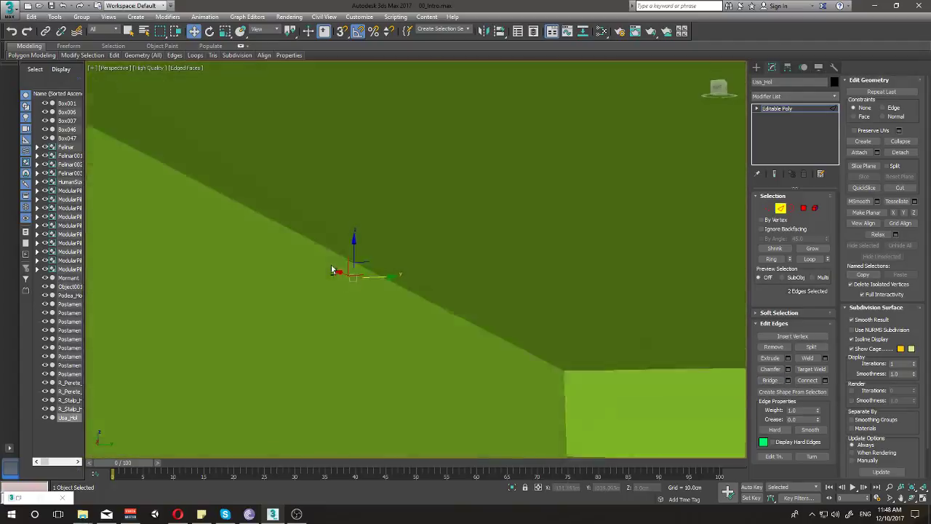
scroll(324, 302, up, 3)
scroll(291, 312, down, 4)
Step: Add the doorway frame's top edge and left leg edge to the edge selection
alt+middle_drag(306, 291, 441, 233)
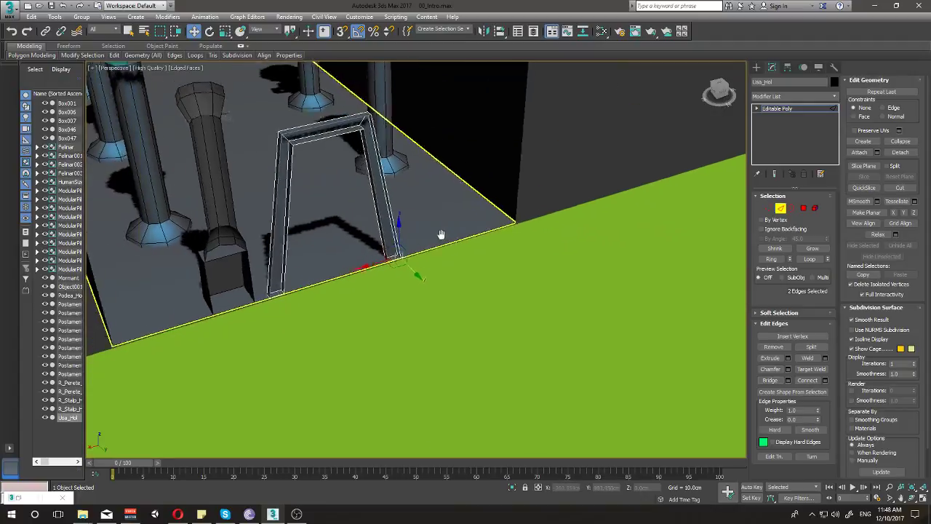
key(2)
key(3)
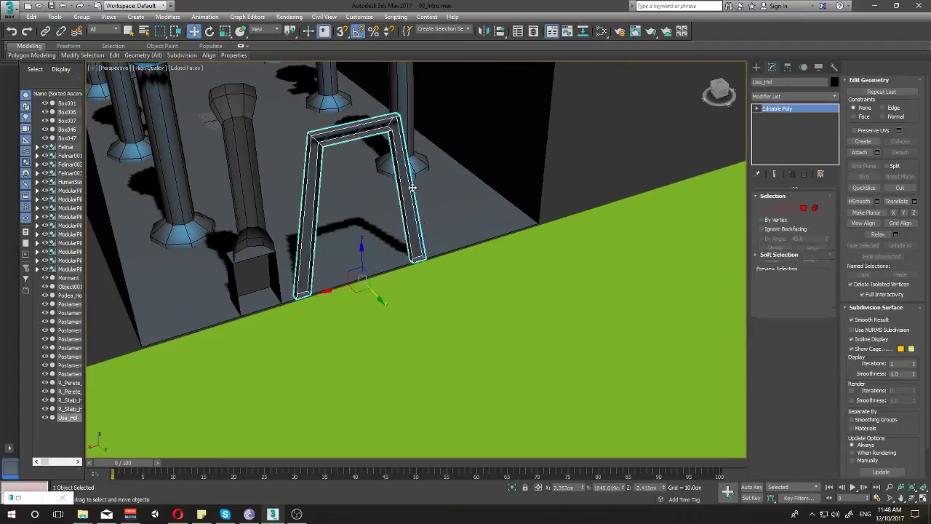
key(2)
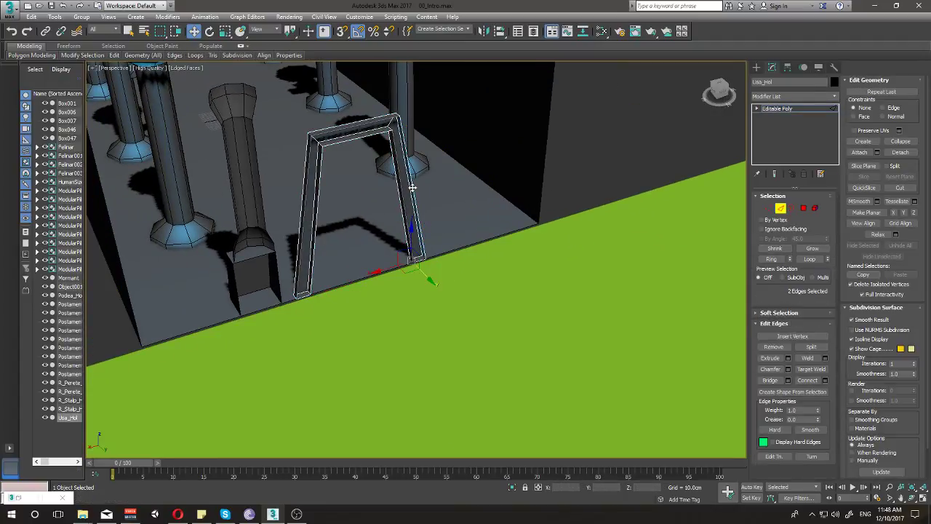
ctrl+click(344, 135)
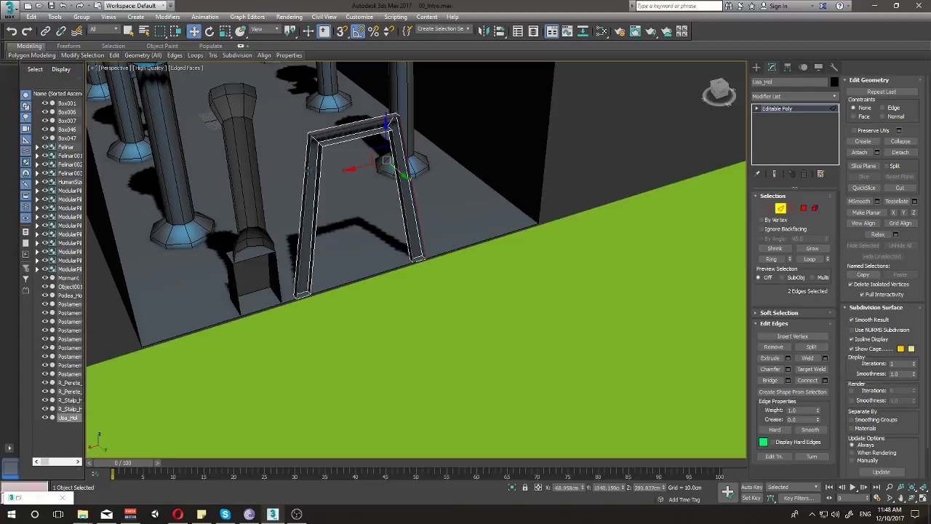
mouse_move(301, 185)
alt+middle_down()
mouse_move(335, 174)
mouse_move(363, 207)
mouse_move(393, 203)
alt+middle_up()
ctrl+click(336, 188)
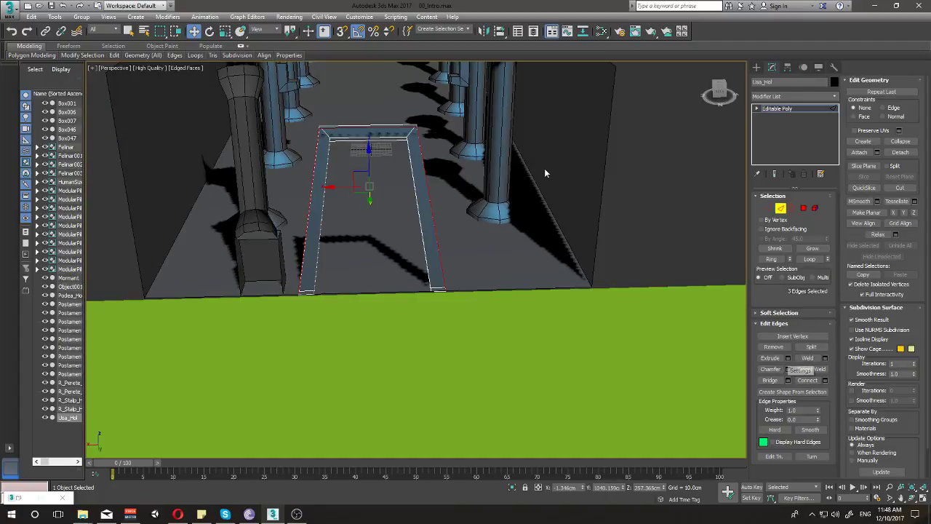
Step: Shift-scale the frame edges outward to extrude a new wall around the opening
key(r)
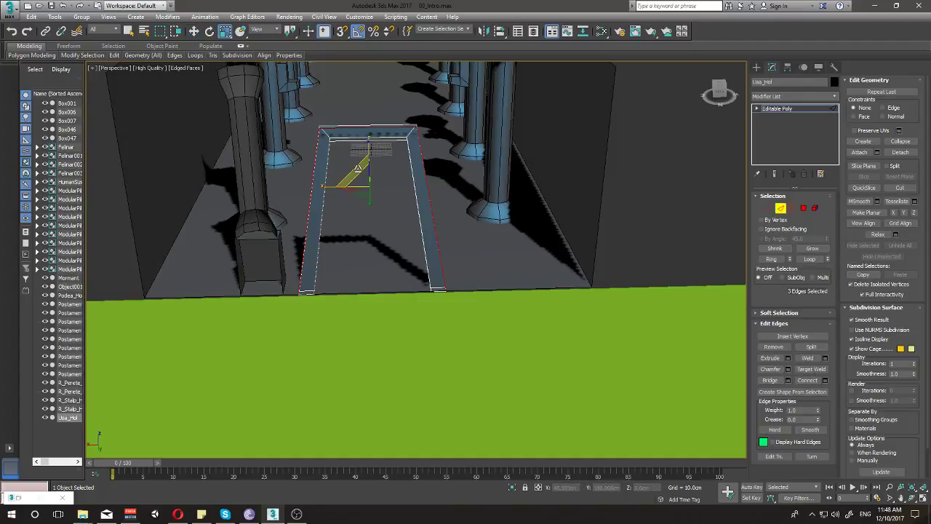
drag(358, 169, 355, 165)
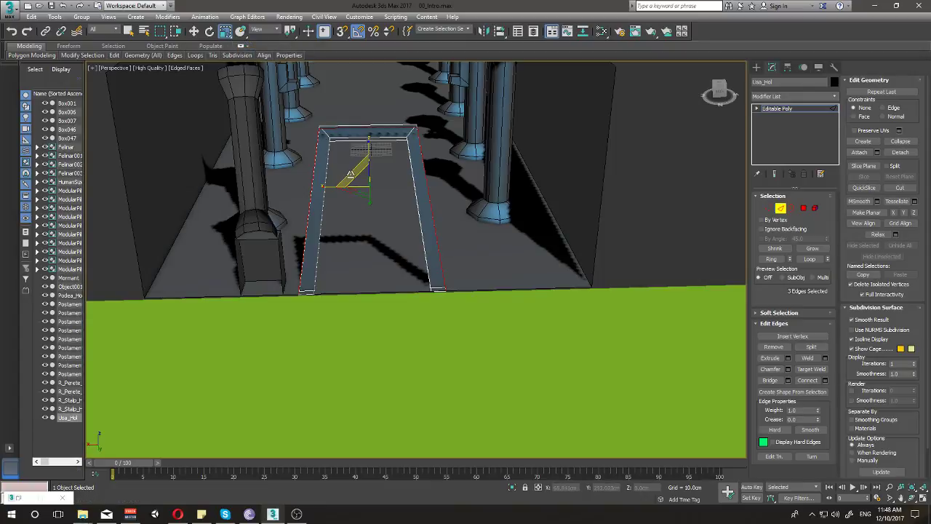
shift+drag(350, 175, 169, 46)
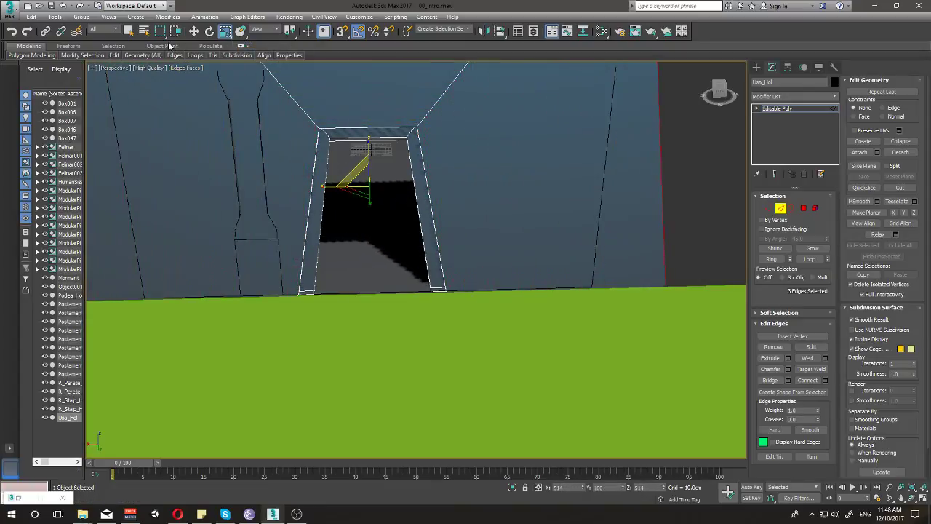
scroll(350, 88, down, 2)
scroll(370, 102, down, 5)
scroll(338, 180, up, 3)
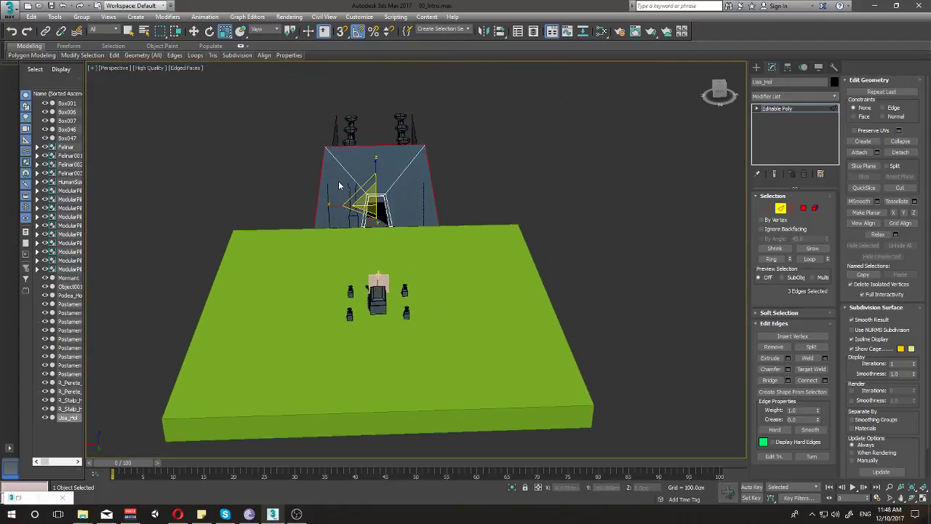
scroll(330, 174, up, 2)
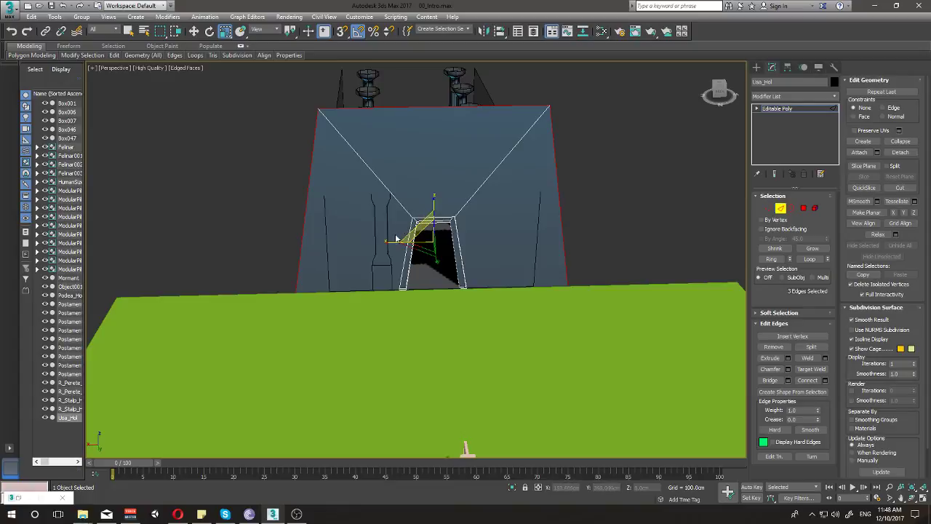
mouse_move(396, 239)
alt+middle_down()
mouse_move(506, 226)
mouse_move(588, 343)
alt+middle_up()
Step: In Front view with 3D Snaps on, snap the wall's two bottom vertices to floor level
key(1)
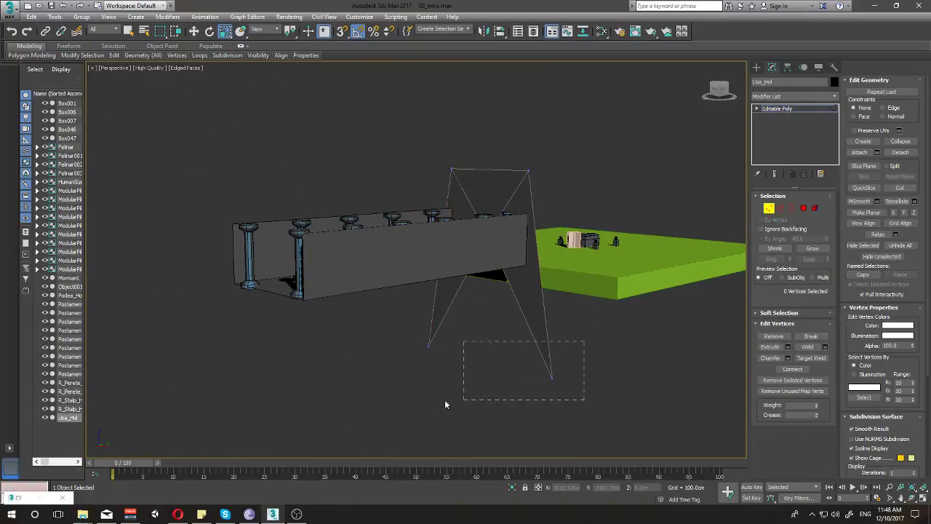
drag(445, 405, 331, 404)
key(f)
scroll(358, 342, down, 5)
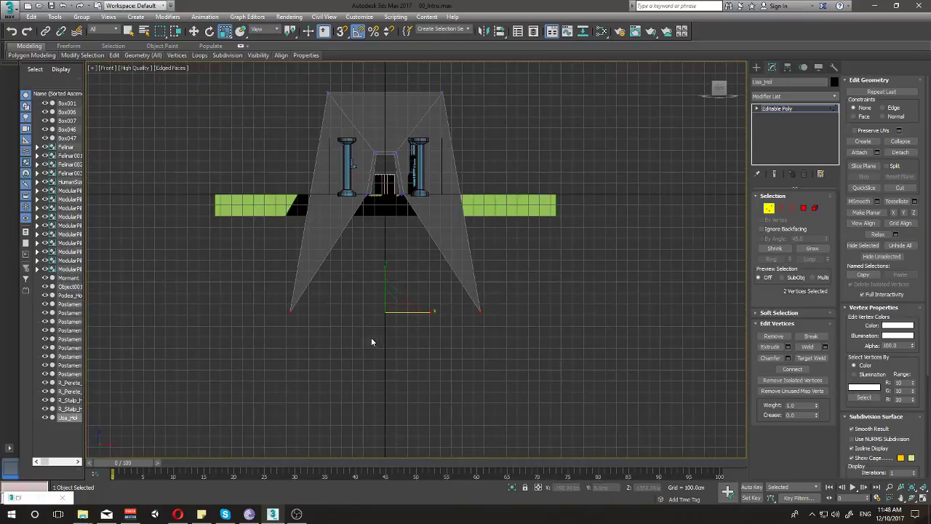
key(w)
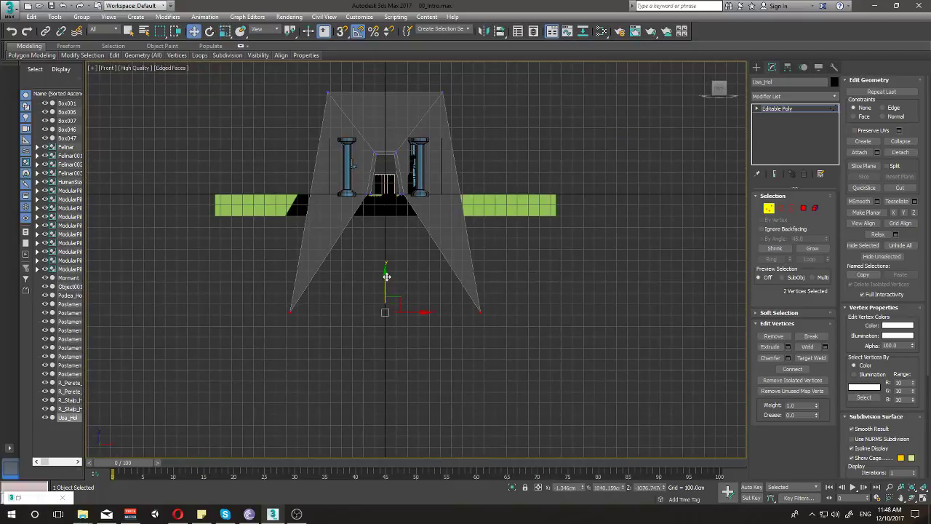
click(342, 31)
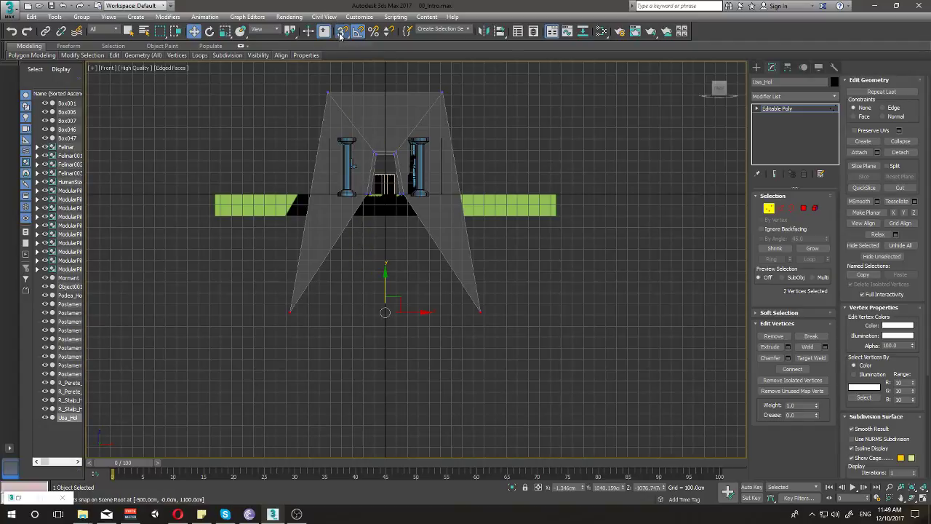
mouse_move(385, 279)
mouse_down()
mouse_move(400, 231)
mouse_move(415, 219)
mouse_up()
scroll(416, 217, up, 3)
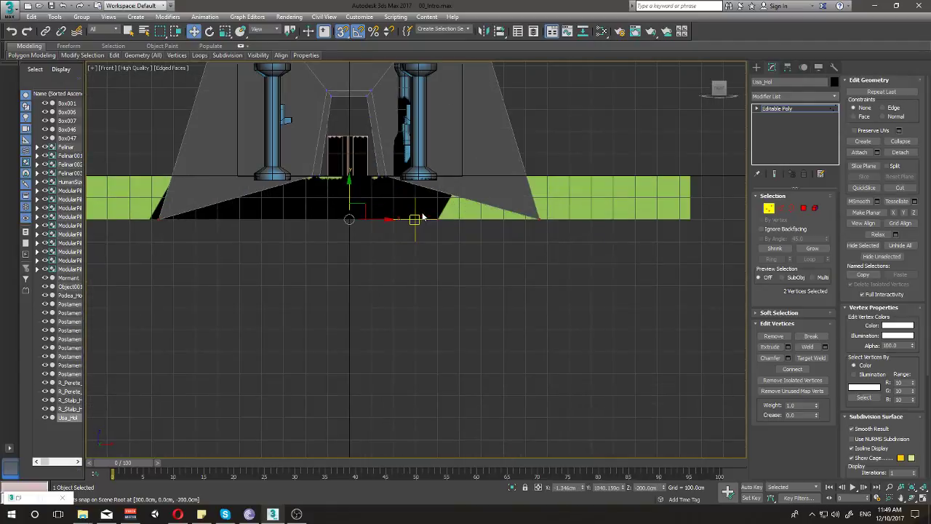
Step: Move the lower left corner vertex out to the left end of the green slab
mouse_move(526, 245)
mouse_down()
mouse_move(573, 220)
mouse_move(703, 215)
mouse_up()
middle_drag(257, 219, 343, 223)
drag(216, 202, 265, 259)
drag(275, 224, 168, 223)
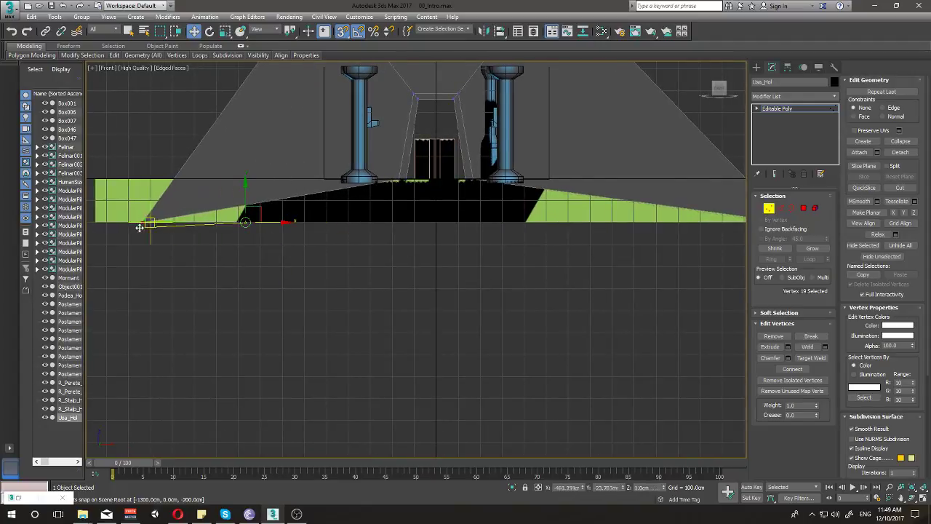
middle_drag(167, 223, 235, 227)
drag(230, 222, 187, 221)
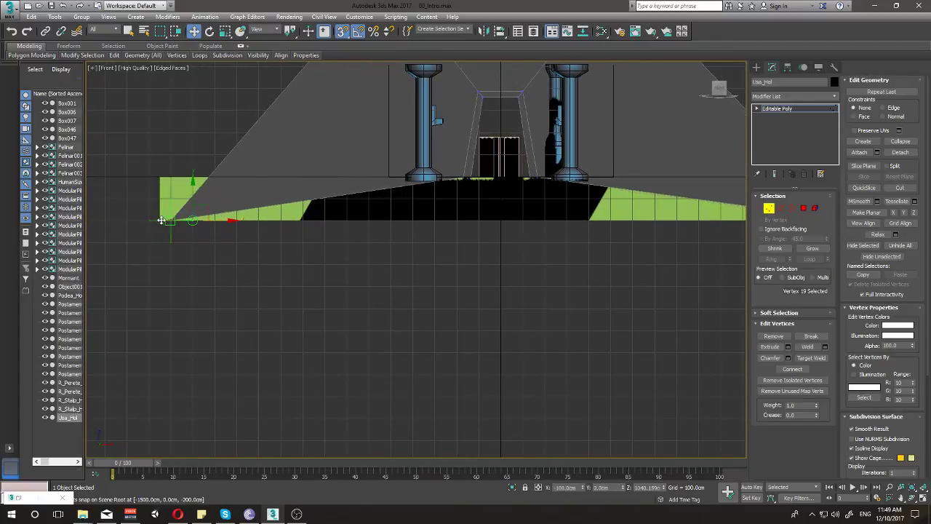
scroll(306, 223, down, 2)
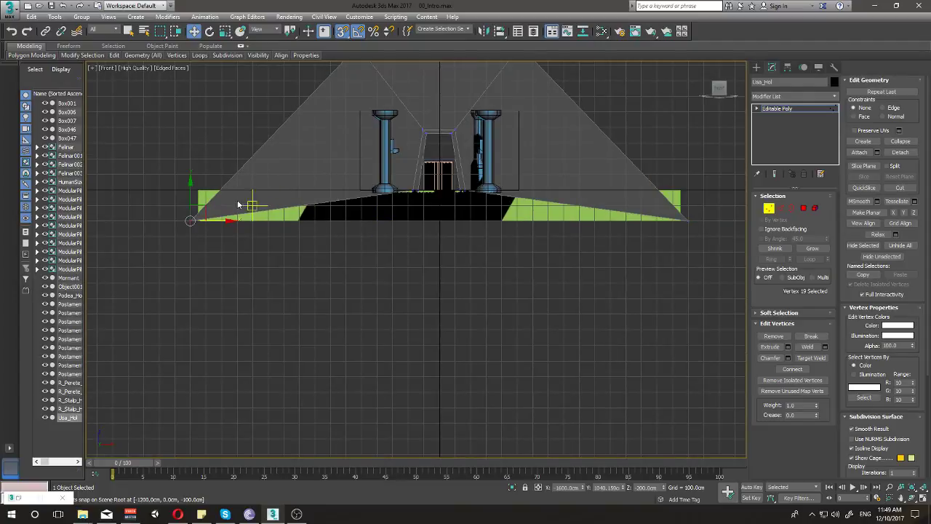
Step: Move the two lower right vertices out to the slab's right end
drag(711, 275, 331, 241)
drag(138, 222, 353, 250)
drag(188, 222, 179, 221)
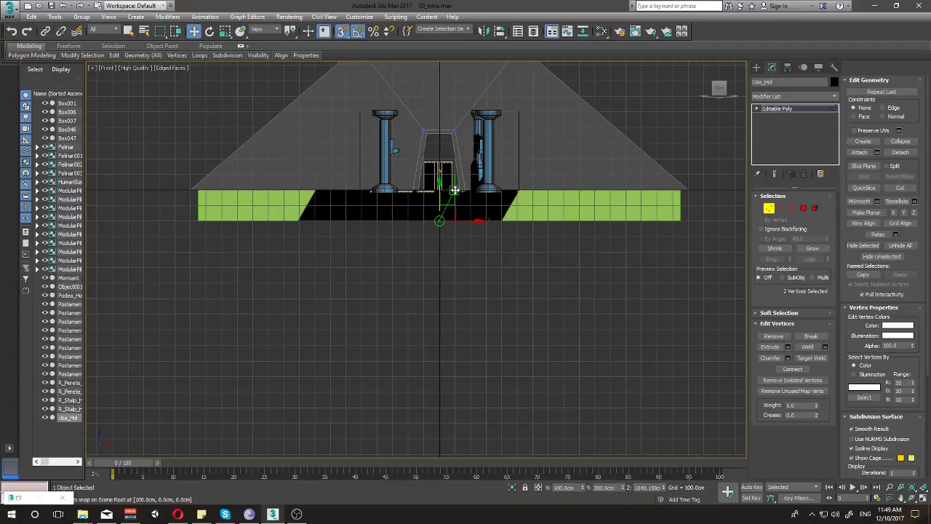
drag(441, 190, 684, 190)
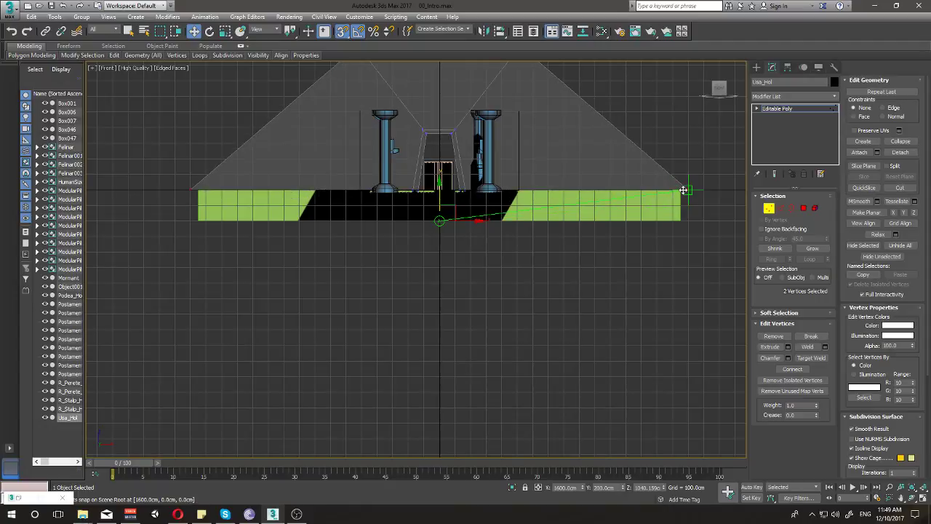
middle_drag(561, 172, 613, 243)
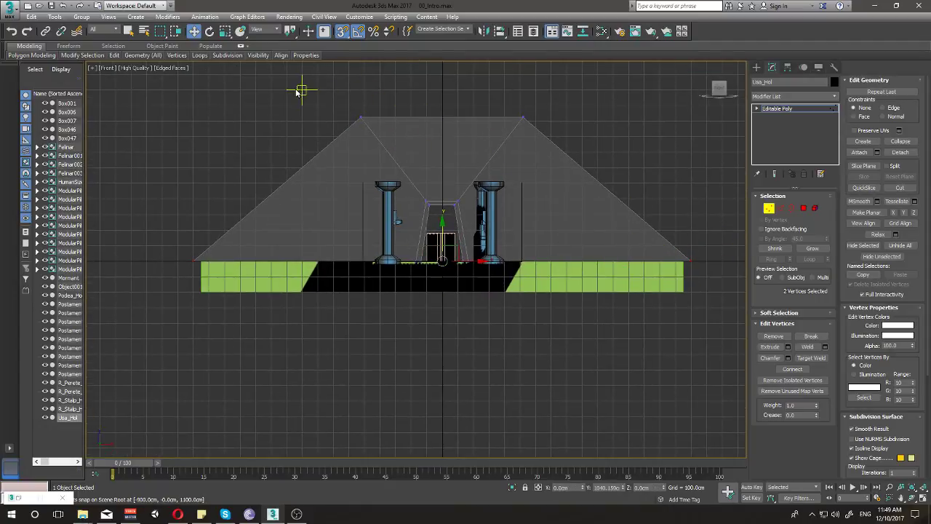
Step: Raise the wall's top vertices slightly in Front view
drag(301, 90, 551, 136)
drag(442, 83, 442, 177)
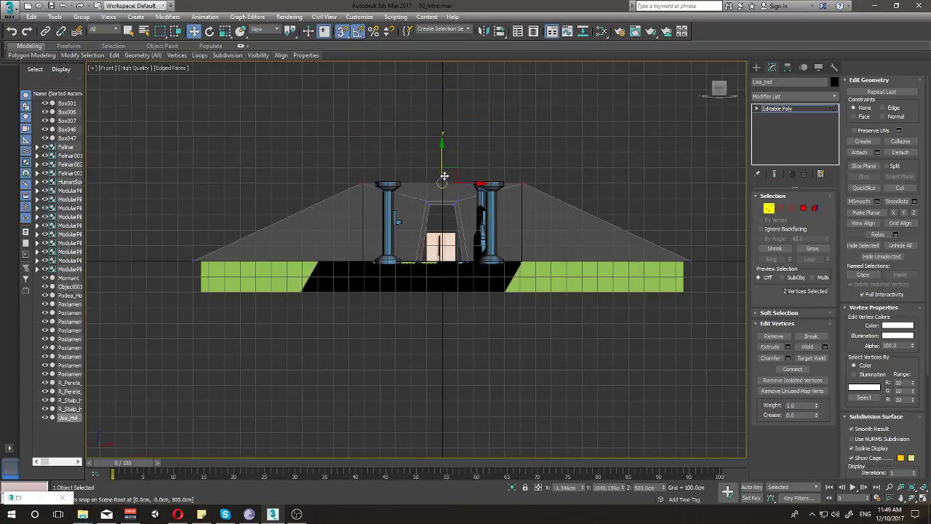
scroll(449, 172, up, 5)
scroll(449, 172, down, 5)
middle_drag(586, 179, 498, 179)
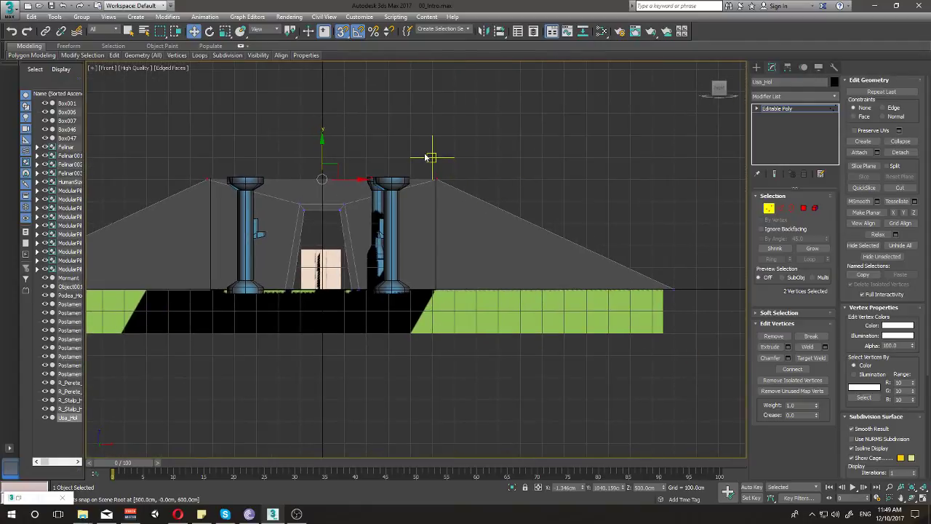
click(407, 159)
Step: Pull the top right and top left corners out to the wall's ends, flattening the top
drag(467, 193, 457, 190)
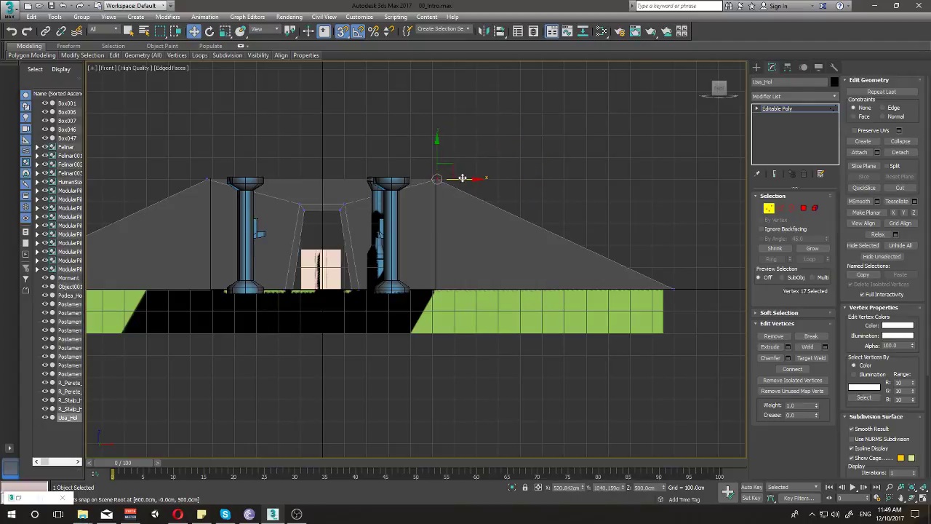
drag(462, 177, 675, 183)
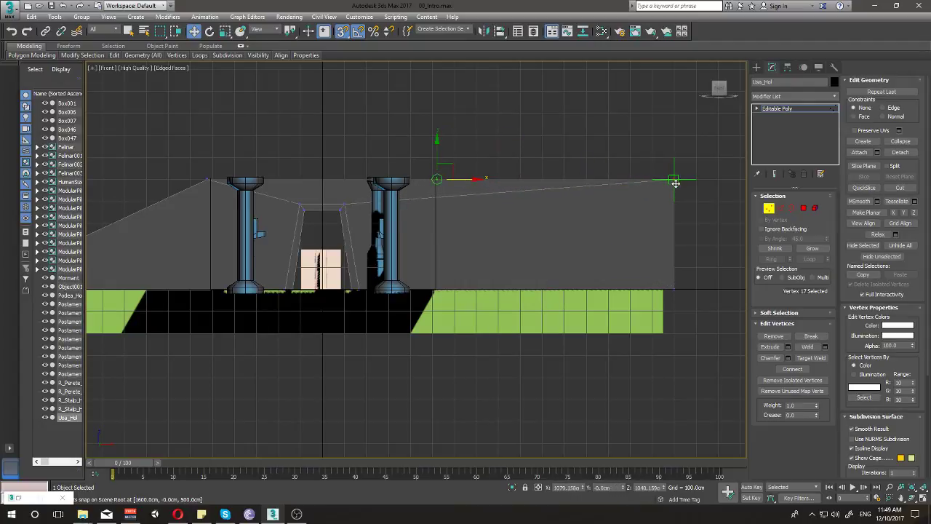
middle_drag(256, 137, 460, 151)
mouse_move(519, 185)
mouse_down()
mouse_move(509, 174)
mouse_move(260, 180)
mouse_up()
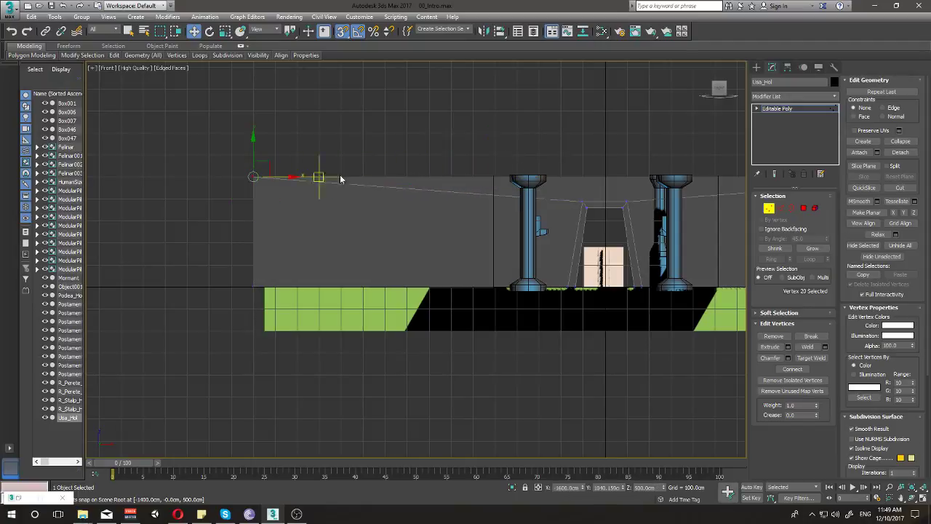
middle_drag(518, 159, 395, 178)
scroll(395, 177, down, 3)
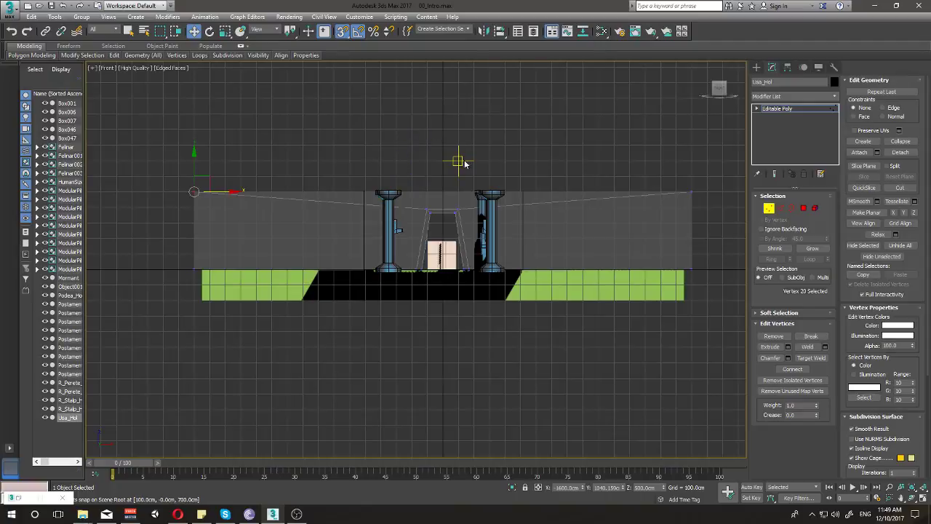
mouse_move(440, 160)
alt+middle_down()
mouse_move(438, 177)
mouse_move(410, 184)
mouse_move(432, 182)
alt+middle_up()
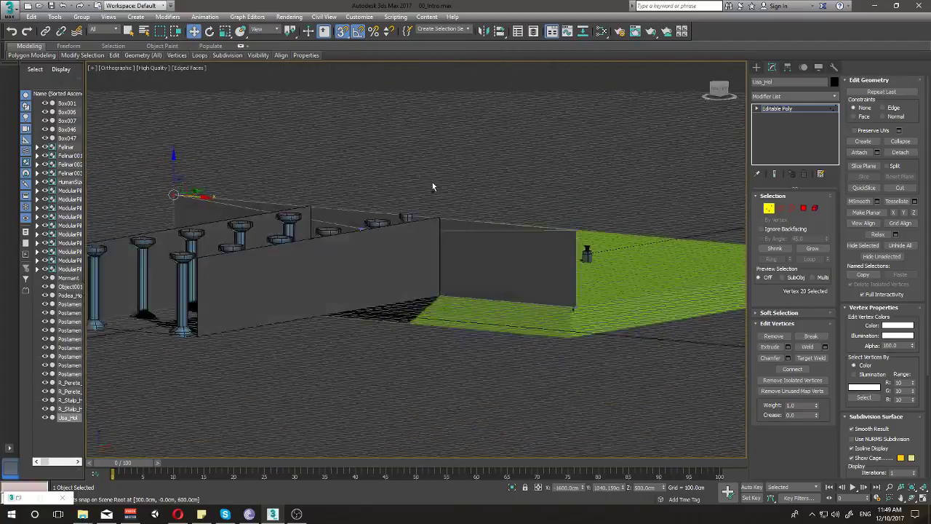
Step: Stretch Box047's left-end vertices left and right-end vertices right, to about 1600 cm each side
key(f)
mouse_move(224, 104)
middle_down()
mouse_move(462, 197)
mouse_move(391, 164)
middle_up()
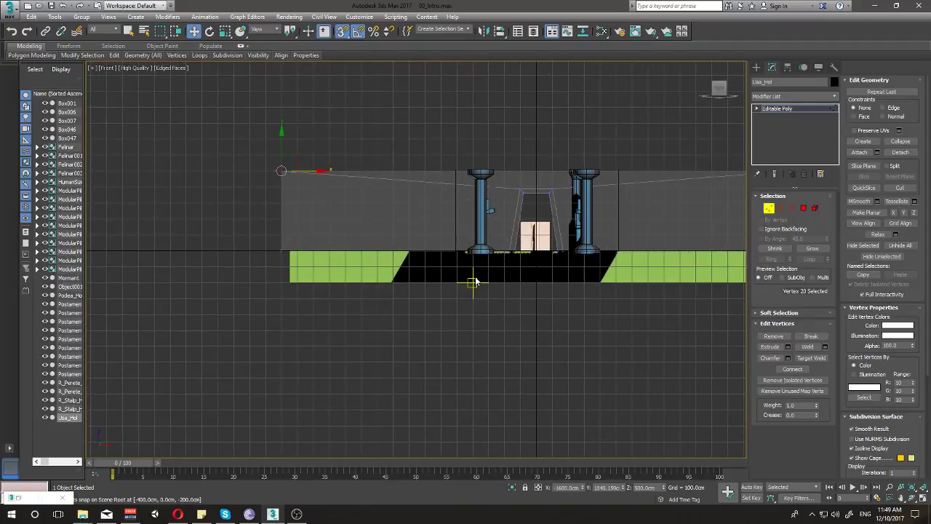
click(443, 285)
key(1)
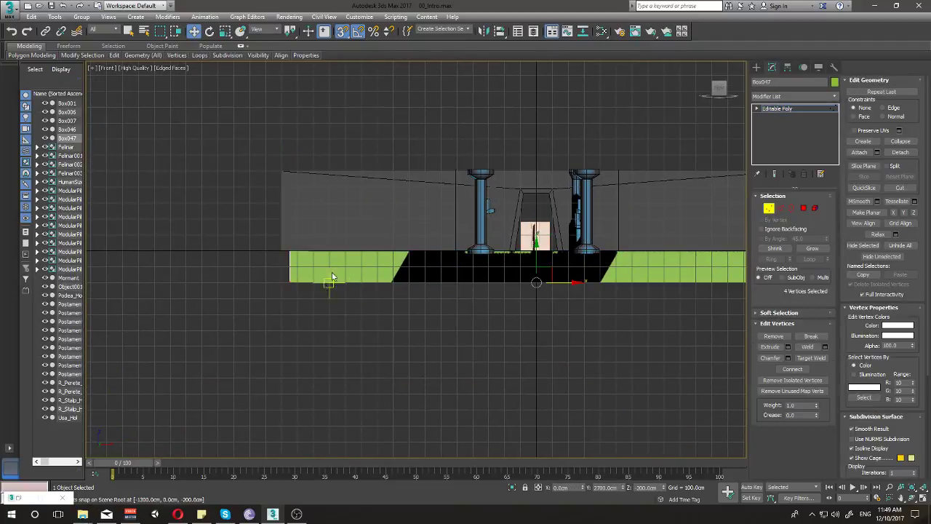
drag(355, 330, 354, 326)
drag(328, 267, 304, 266)
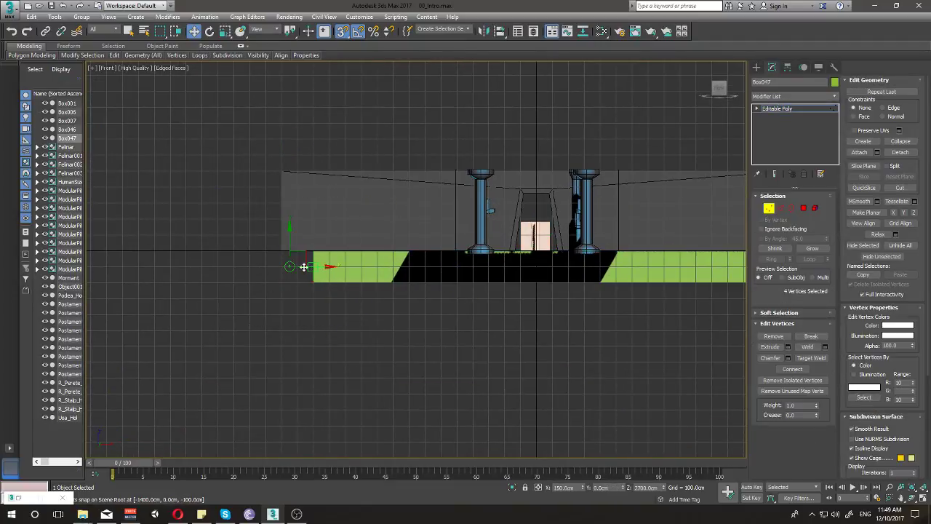
middle_drag(551, 313, 222, 300)
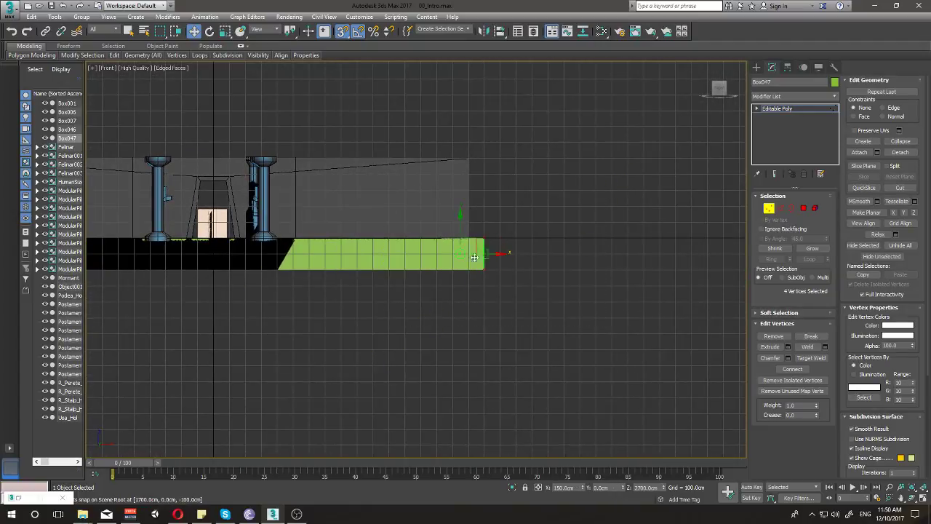
drag(494, 252, 509, 252)
scroll(502, 241, down, 3)
scroll(502, 241, up, 3)
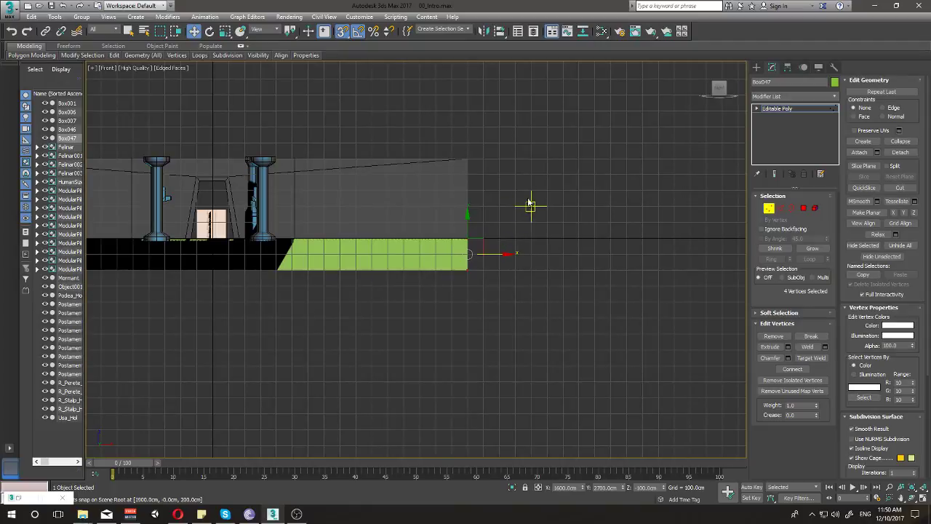
Step: Select the door wall Usa_Hol in the perspective view
key(1)
key(p)
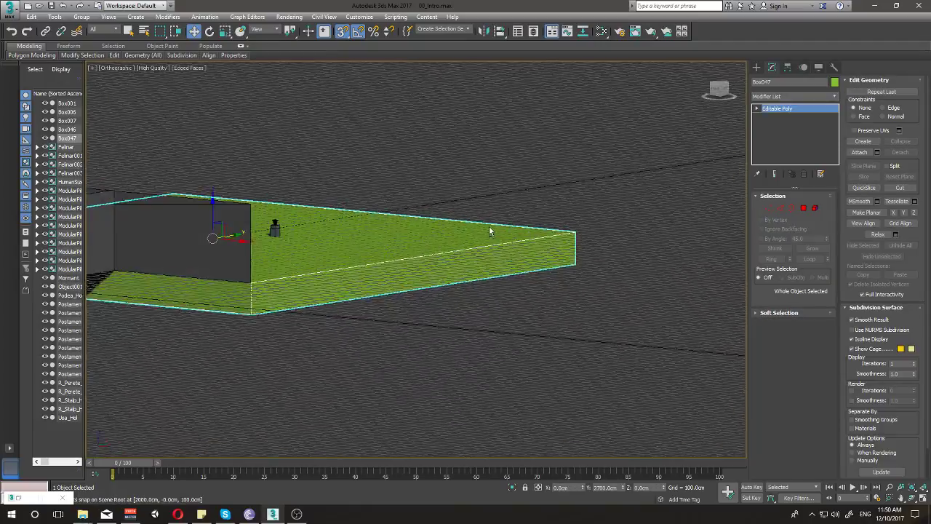
mouse_move(490, 228)
alt+middle_down()
mouse_move(526, 225)
mouse_move(446, 249)
mouse_move(496, 194)
alt+middle_up()
scroll(403, 165, up, 4)
mouse_move(367, 176)
alt+middle_down()
mouse_move(411, 184)
mouse_move(395, 164)
alt+middle_up()
click(379, 202)
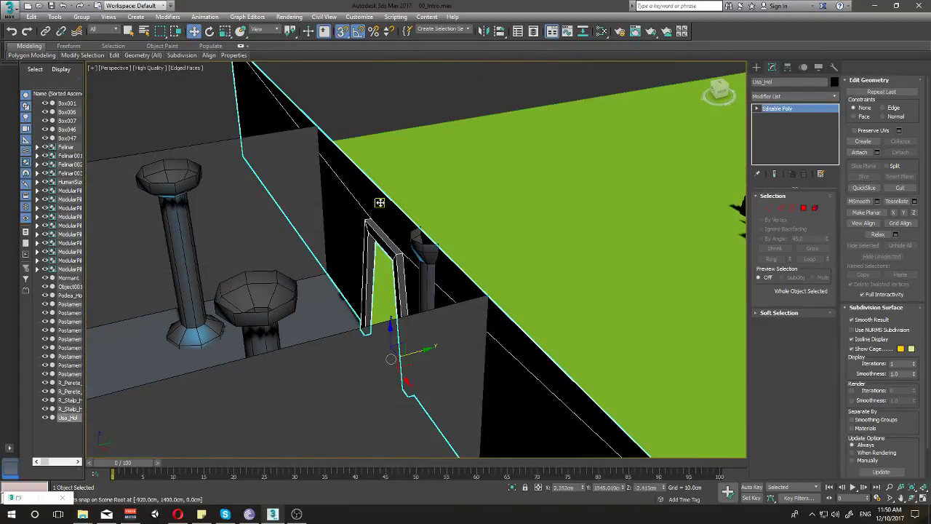
alt+middle_drag(381, 202, 463, 286)
Step: Center Usa_Hol's pivot on the object, then Shift-rotate a copy 180° about Z
key(e)
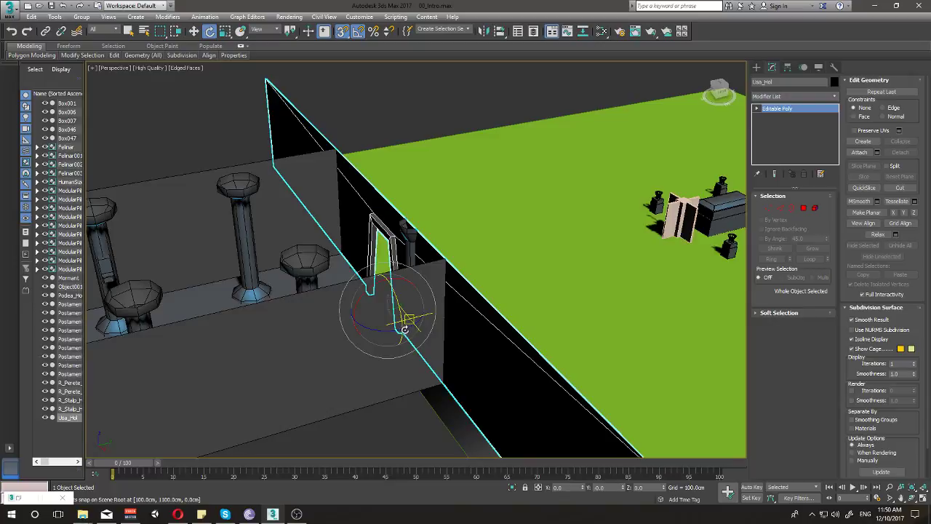
click(788, 68)
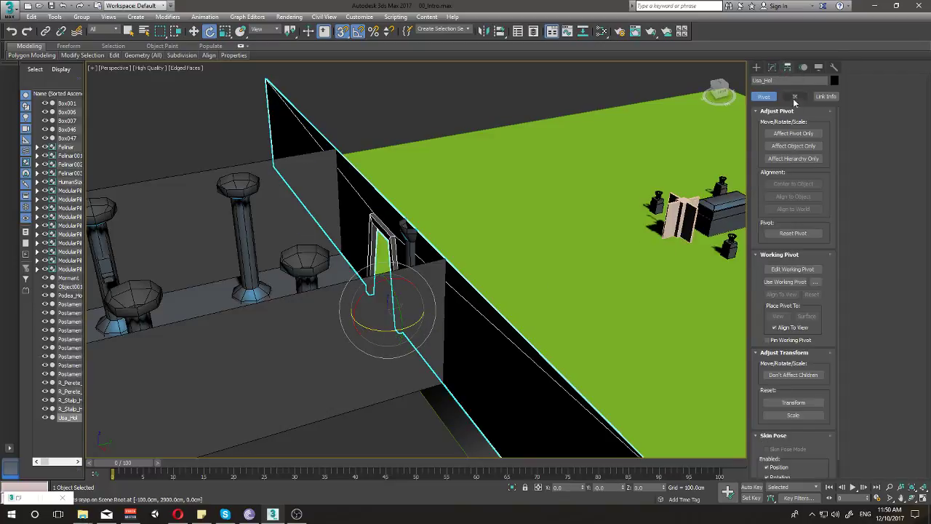
click(793, 134)
click(792, 184)
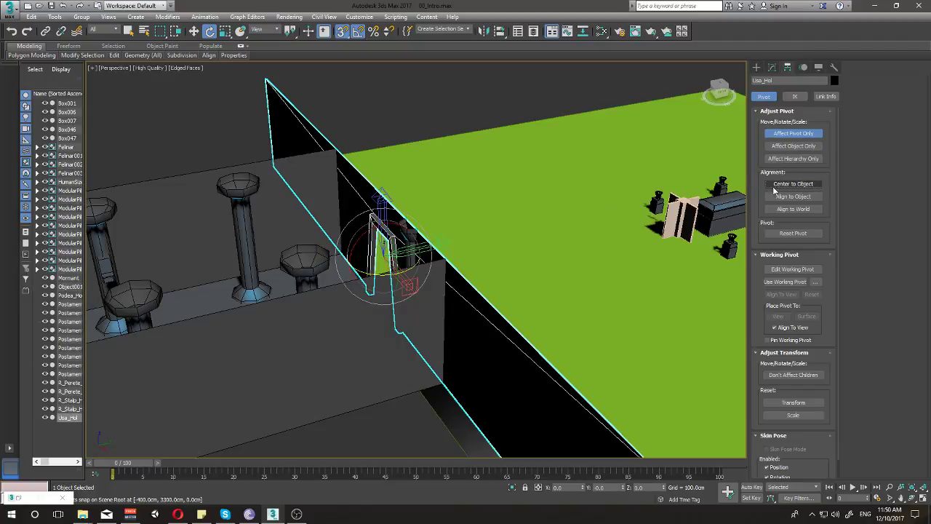
click(793, 134)
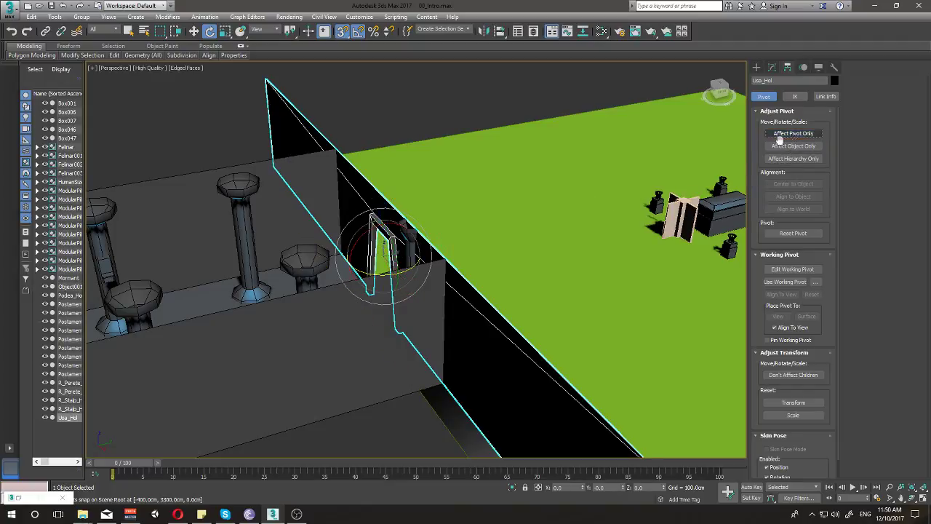
drag(410, 273, 485, 231)
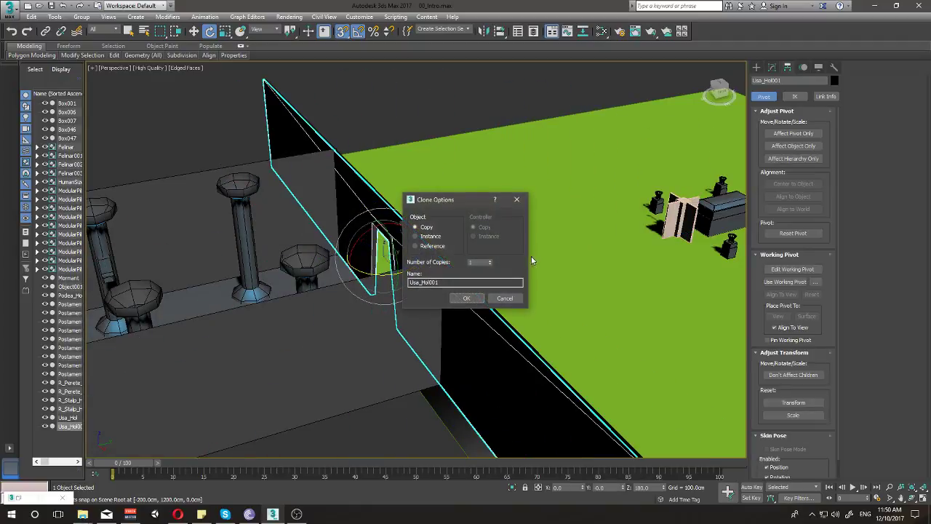
Step: Confirm the copy Usa_Hol001 and move it to Y = 1100 cm at the green slab's edge
click(465, 298)
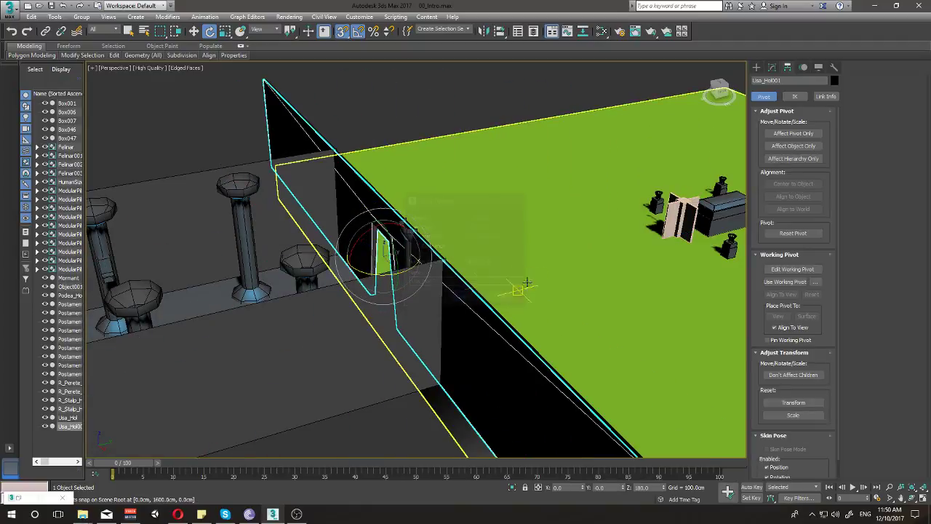
alt+middle_drag(466, 298, 442, 262)
key(w)
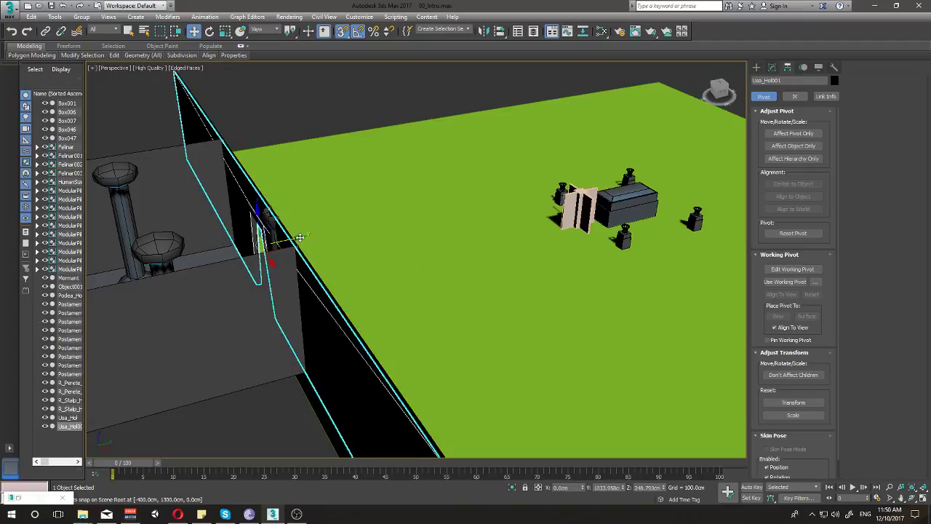
drag(298, 241, 304, 238)
key(t)
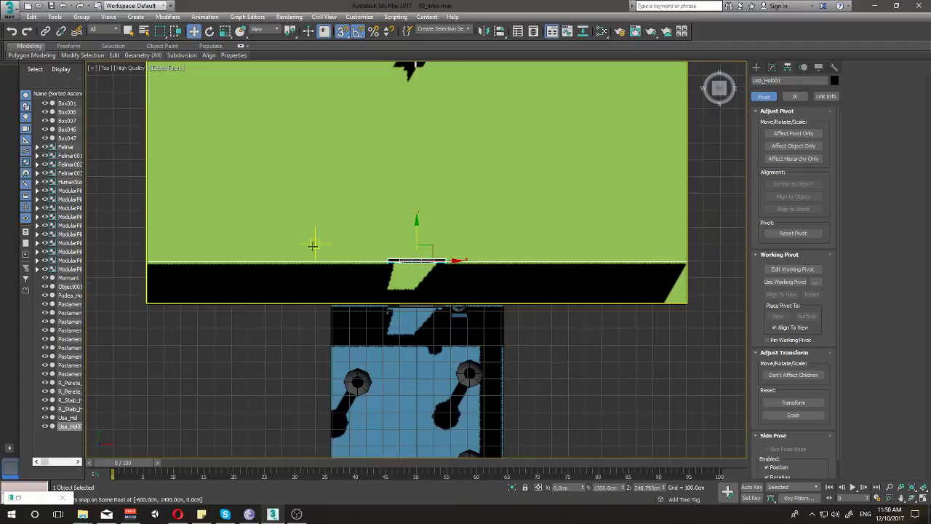
scroll(424, 291, up, 1)
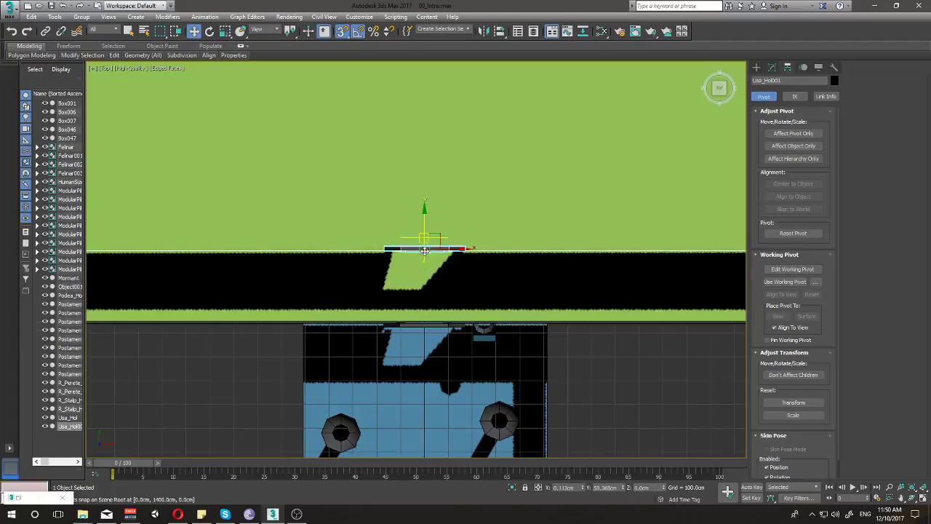
scroll(425, 291, up, 2)
drag(424, 292, 424, 313)
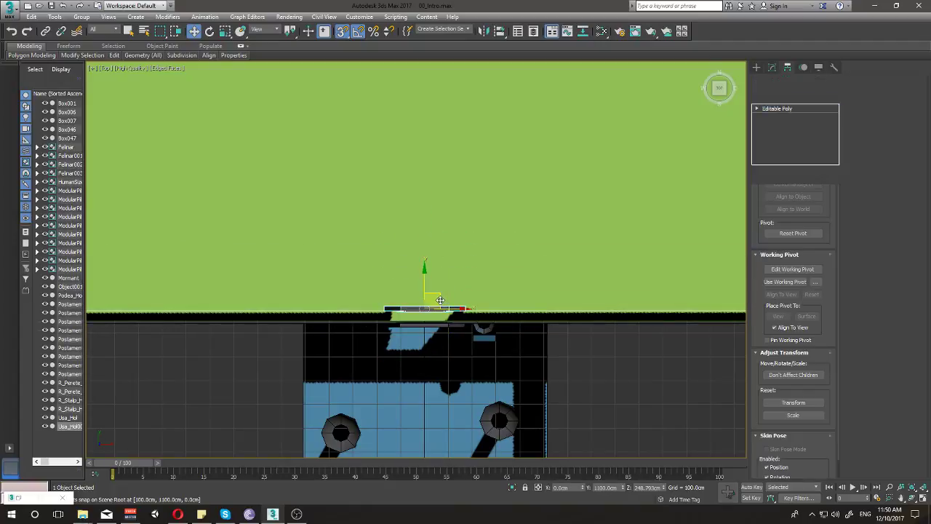
key(1)
middle_drag(665, 311, 536, 281)
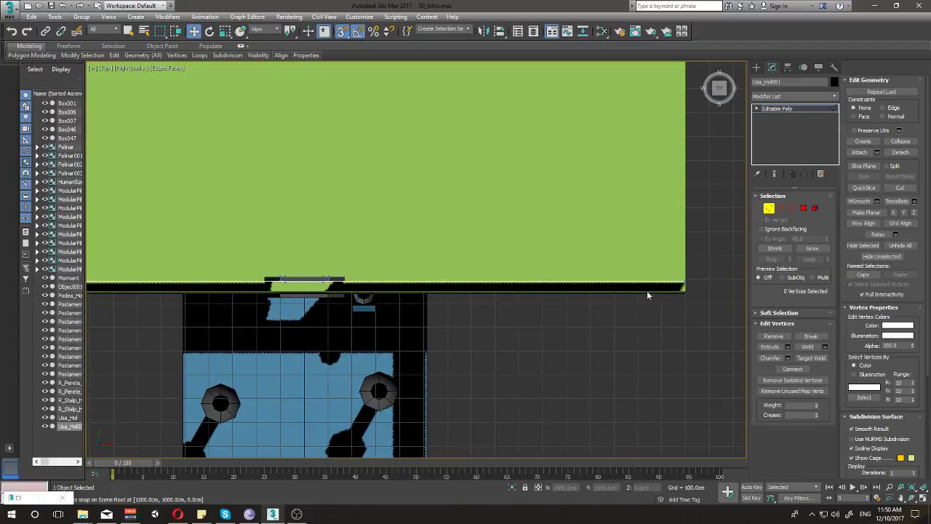
mouse_move(433, 308)
alt+middle_down()
mouse_move(381, 235)
mouse_move(421, 260)
mouse_move(422, 281)
alt+middle_up()
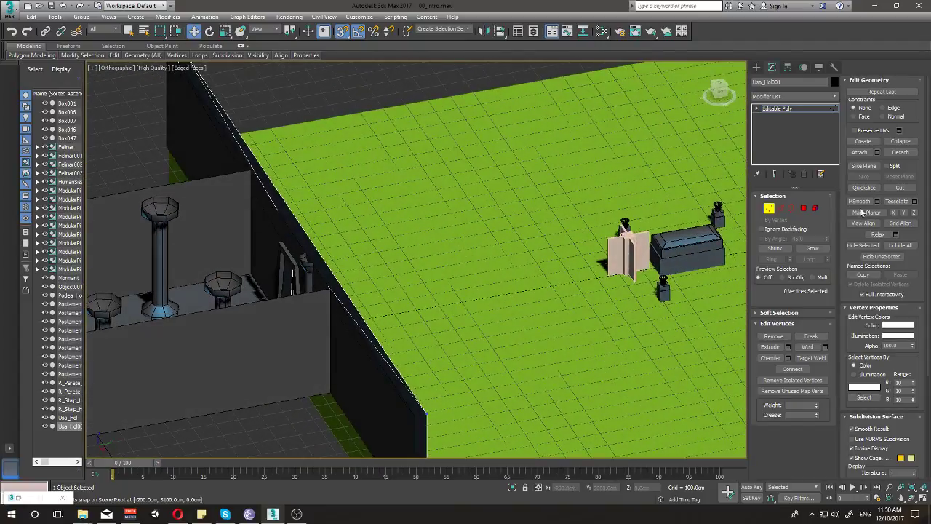
Step: Attach the original wall Usa_Hol to Usa_Hol001, then switch to Edge level
alt+middle_drag(333, 355, 334, 354)
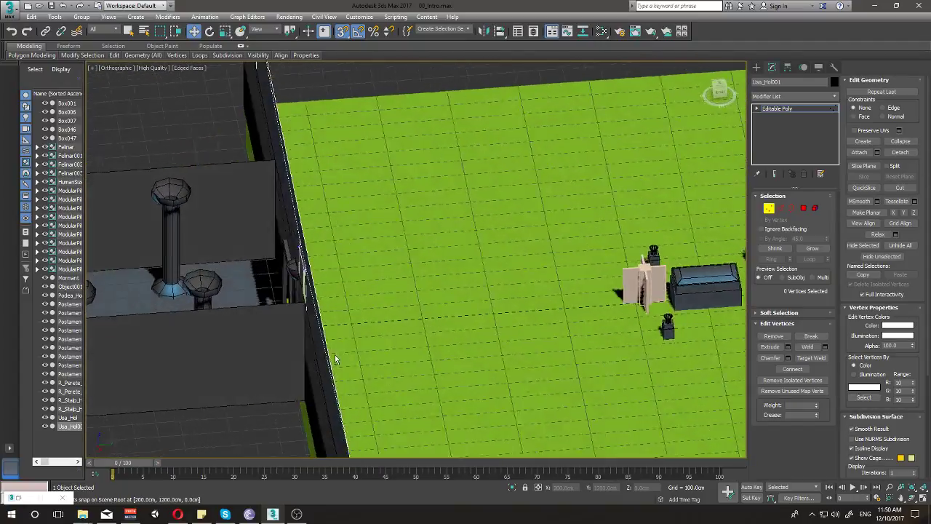
click(861, 155)
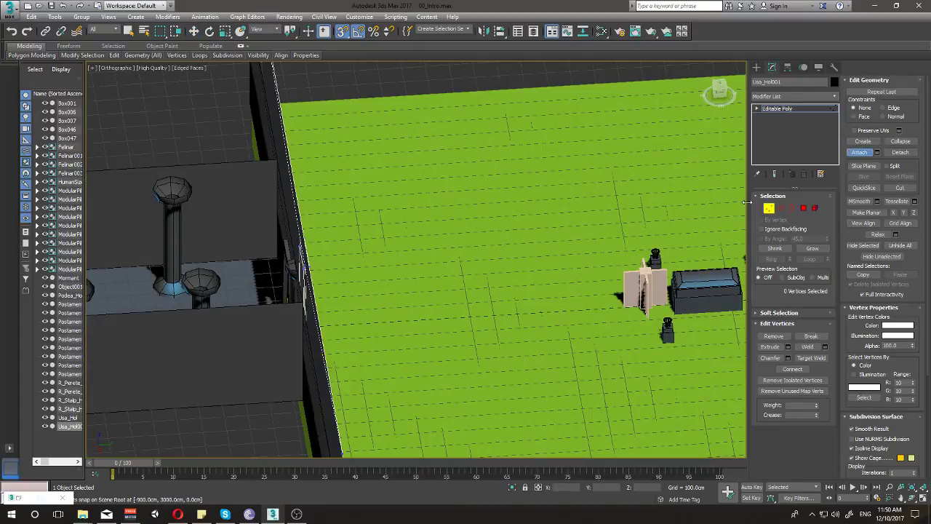
alt+middle_drag(311, 364, 505, 208)
click(532, 173)
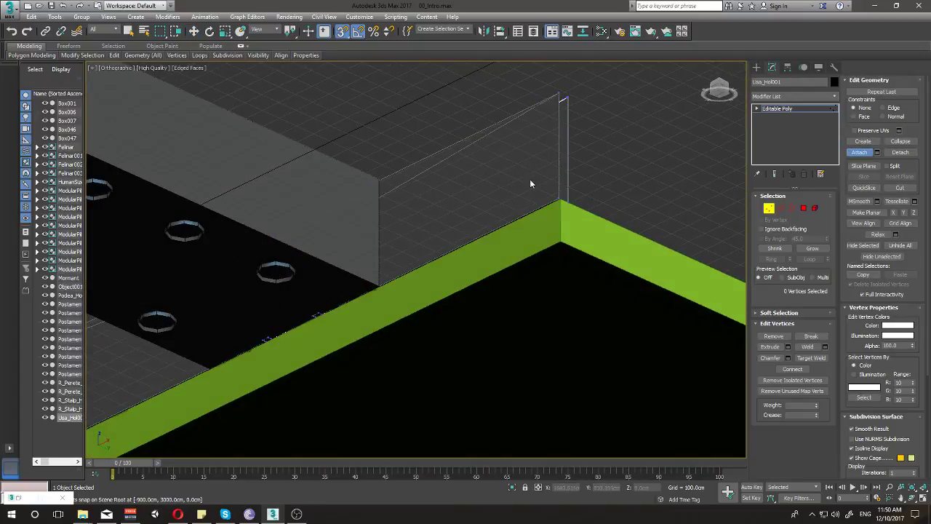
mouse_move(529, 179)
alt+middle_down()
mouse_move(511, 252)
mouse_move(384, 333)
mouse_move(395, 293)
mouse_move(447, 261)
mouse_move(461, 287)
mouse_move(457, 243)
mouse_move(485, 223)
mouse_move(453, 308)
mouse_move(386, 293)
mouse_move(451, 286)
mouse_move(434, 289)
alt+middle_up()
key(2)
mouse_move(193, 251)
alt+middle_down()
mouse_move(239, 241)
mouse_move(349, 260)
mouse_move(335, 257)
mouse_move(334, 243)
mouse_move(349, 240)
alt+middle_up()
Step: Select both open border ends of the joined wall and orbit to inspect them
click(791, 209)
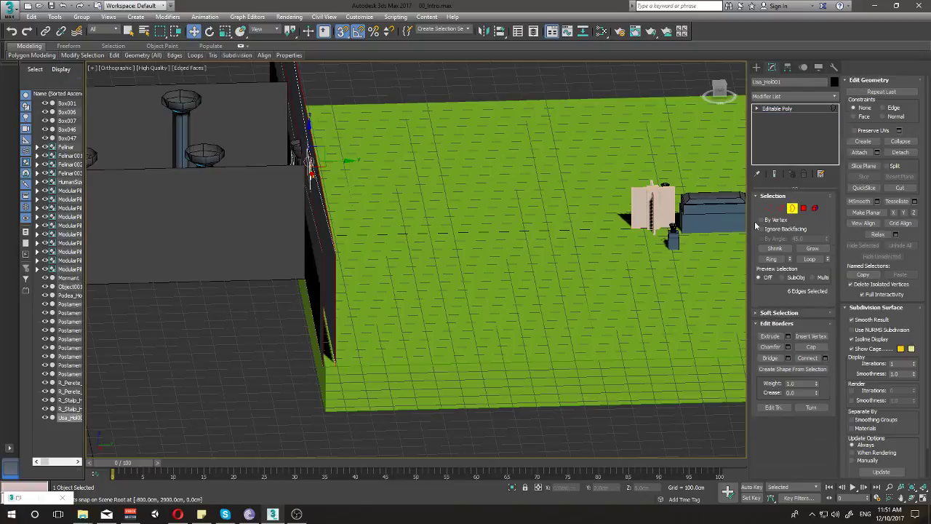
click(134, 326)
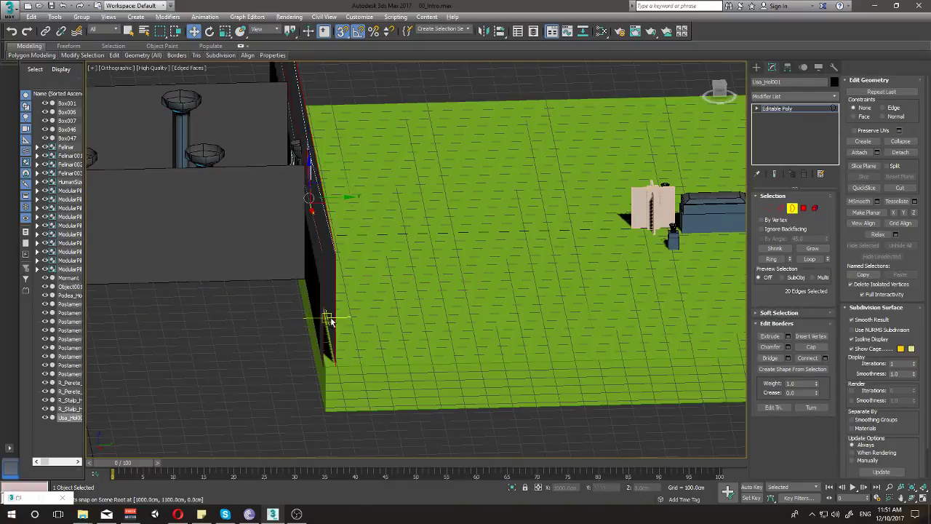
mouse_move(327, 320)
alt+middle_down()
mouse_move(314, 287)
mouse_move(288, 308)
mouse_move(325, 313)
alt+middle_up()
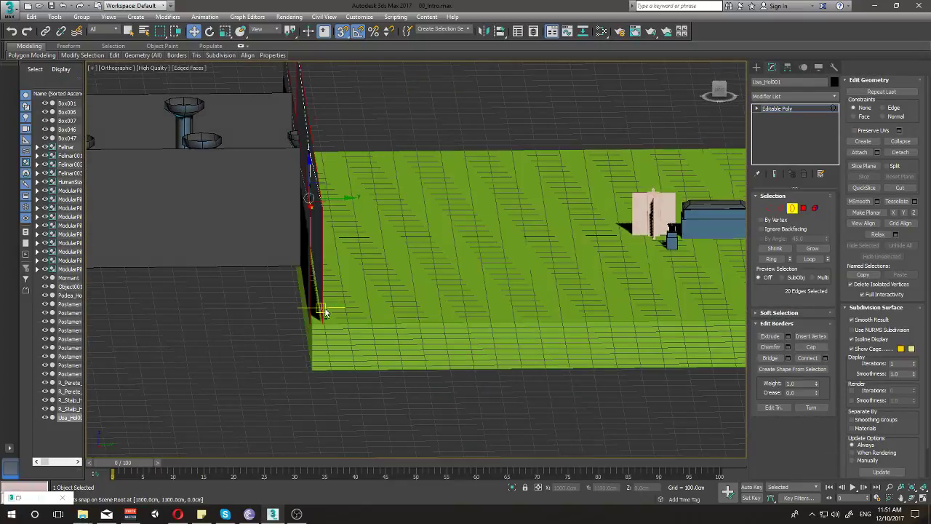
alt+middle_drag(441, 277, 370, 246)
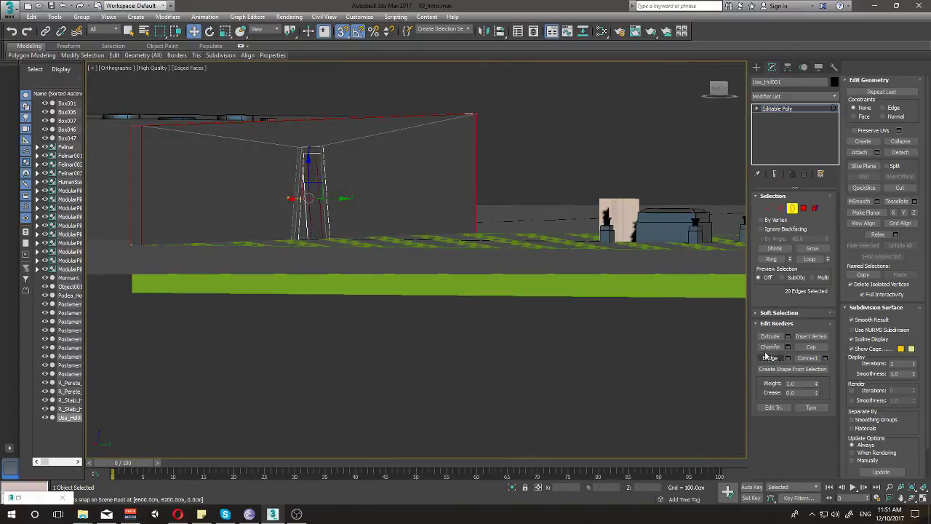
mouse_move(393, 175)
alt+middle_down()
mouse_move(350, 174)
mouse_move(435, 181)
mouse_move(453, 141)
mouse_move(536, 133)
mouse_move(505, 115)
mouse_move(443, 170)
mouse_move(437, 236)
mouse_move(451, 203)
alt+middle_up()
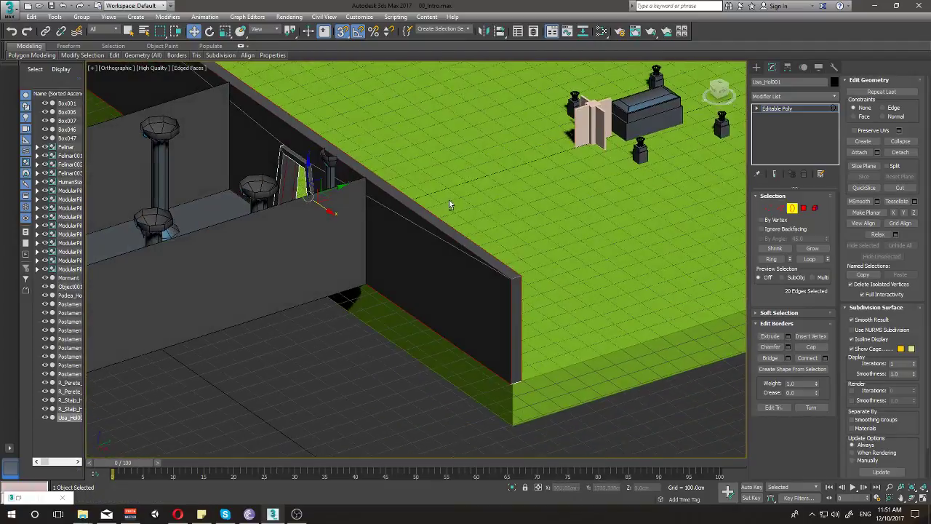
Step: Exit sub-object mode, clear the selection, and return to the Perspective view
key(3)
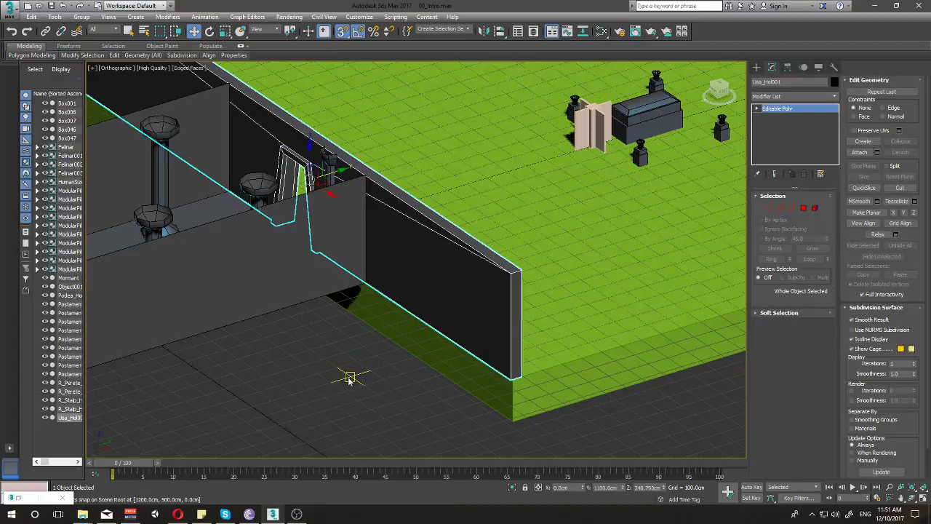
click(308, 386)
mouse_move(308, 387)
alt+middle_down()
mouse_move(344, 370)
mouse_move(286, 347)
mouse_move(326, 366)
mouse_move(382, 367)
mouse_move(370, 357)
mouse_move(442, 315)
alt+middle_up()
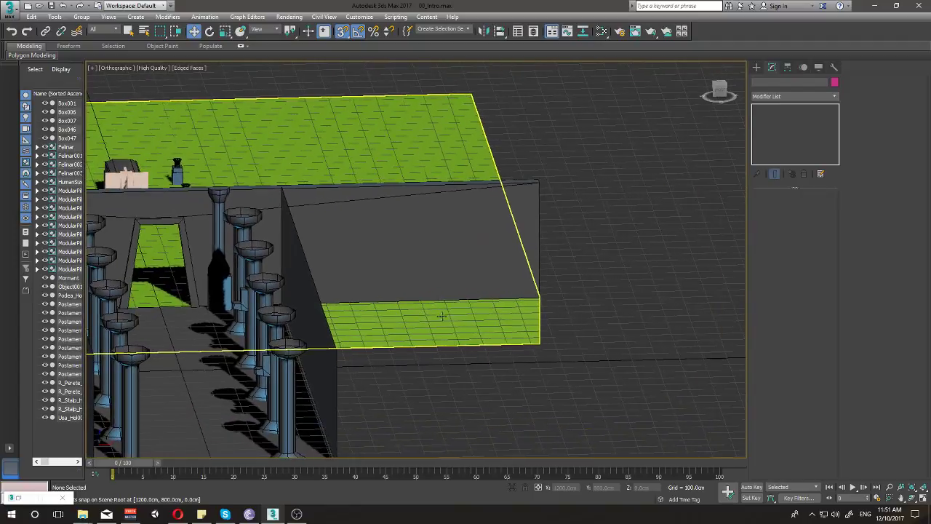
key(p)
scroll(447, 311, down, 2)
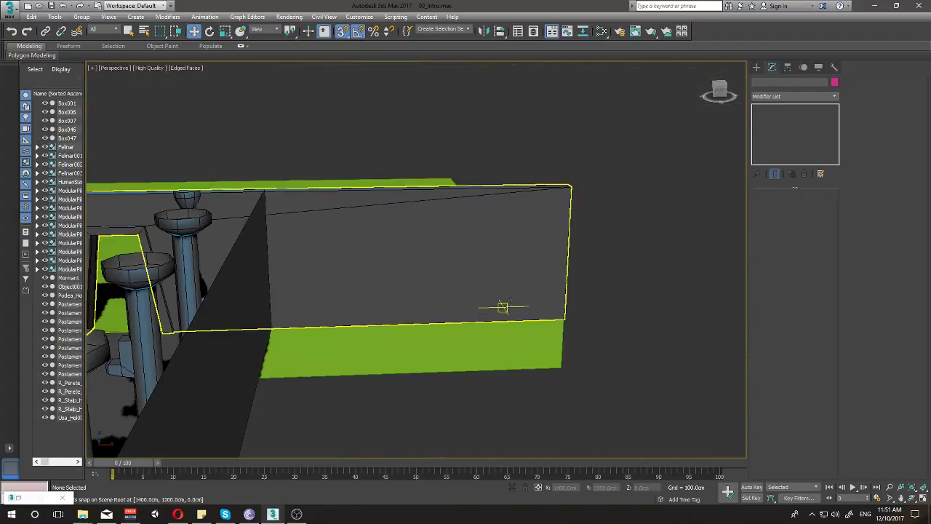
scroll(502, 306, down, 3)
mouse_move(503, 307)
alt+middle_down()
mouse_move(474, 328)
mouse_move(371, 328)
mouse_move(479, 332)
mouse_move(295, 306)
mouse_move(349, 312)
mouse_move(307, 339)
mouse_move(347, 278)
alt+middle_up()
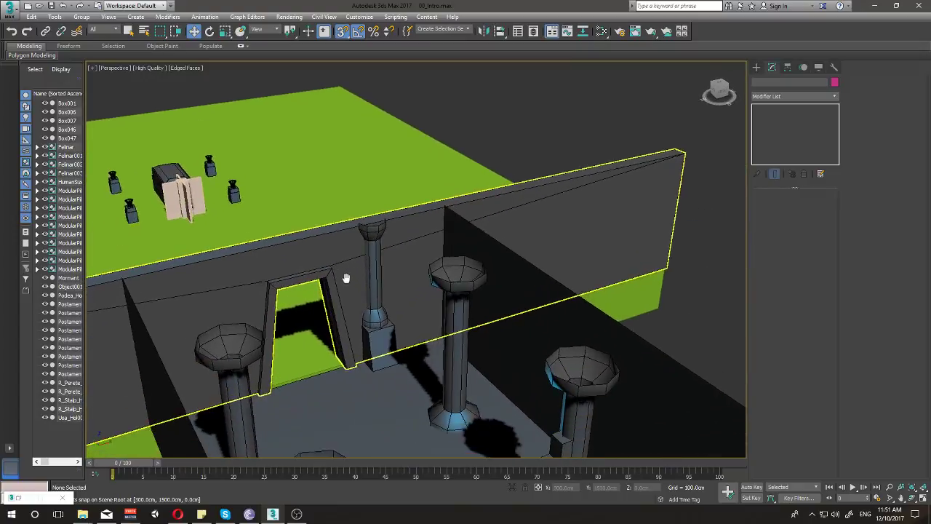
scroll(376, 316, down, 2)
scroll(395, 332, down, 2)
scroll(466, 356, down, 2)
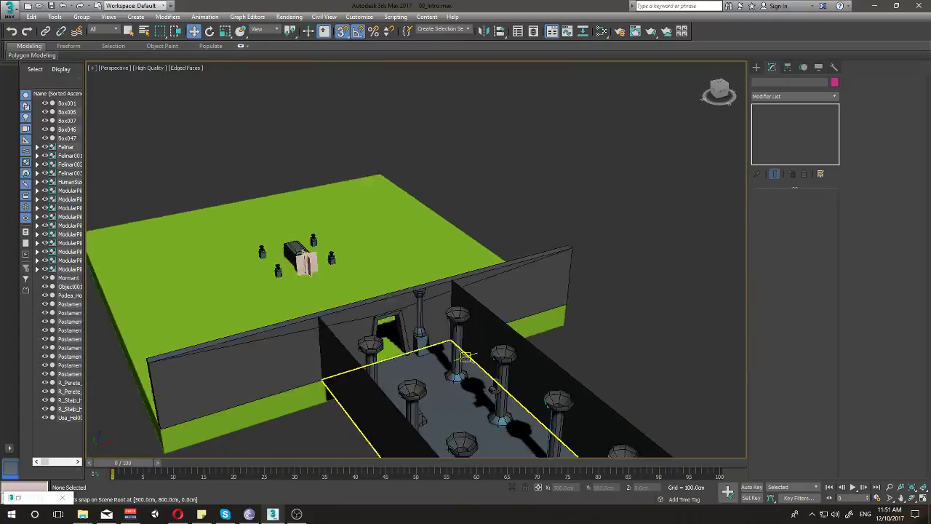
alt+middle_drag(466, 357, 435, 359)
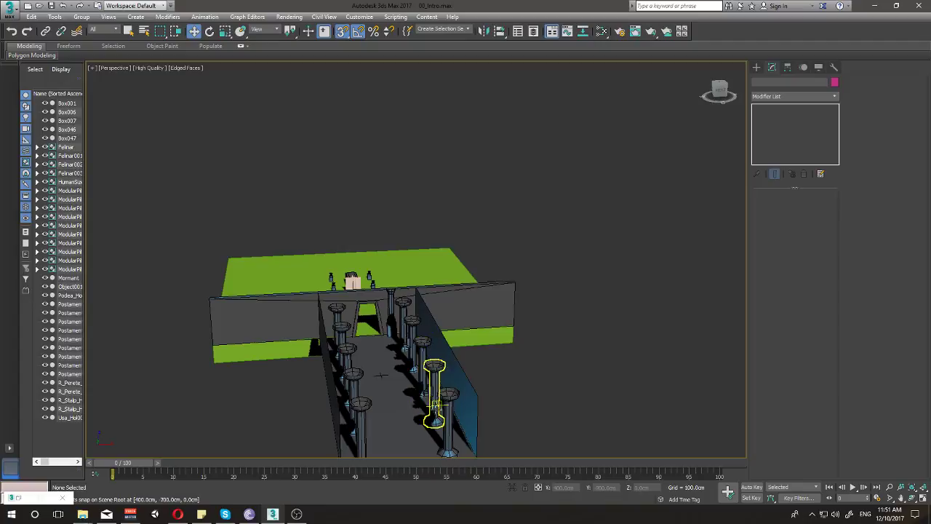
alt+middle_drag(407, 335, 384, 353)
scroll(384, 353, up, 5)
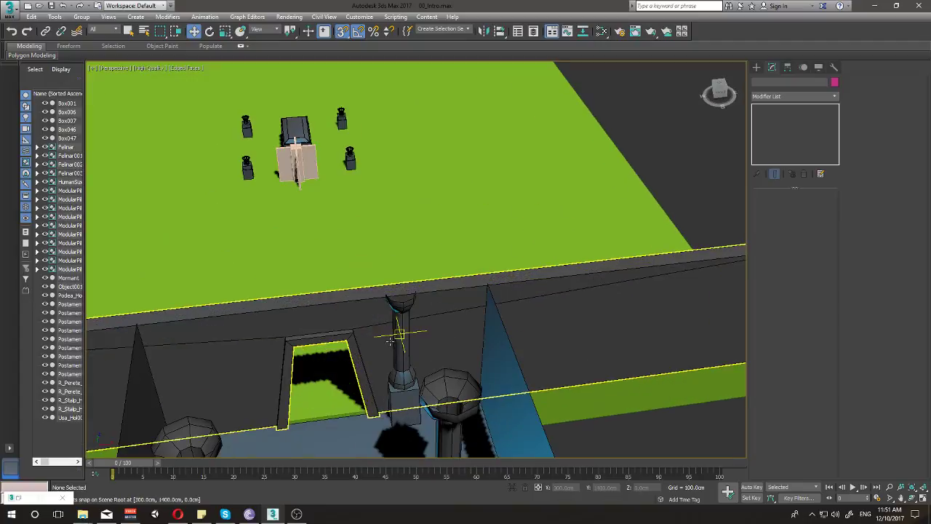
alt+middle_drag(393, 320, 401, 240)
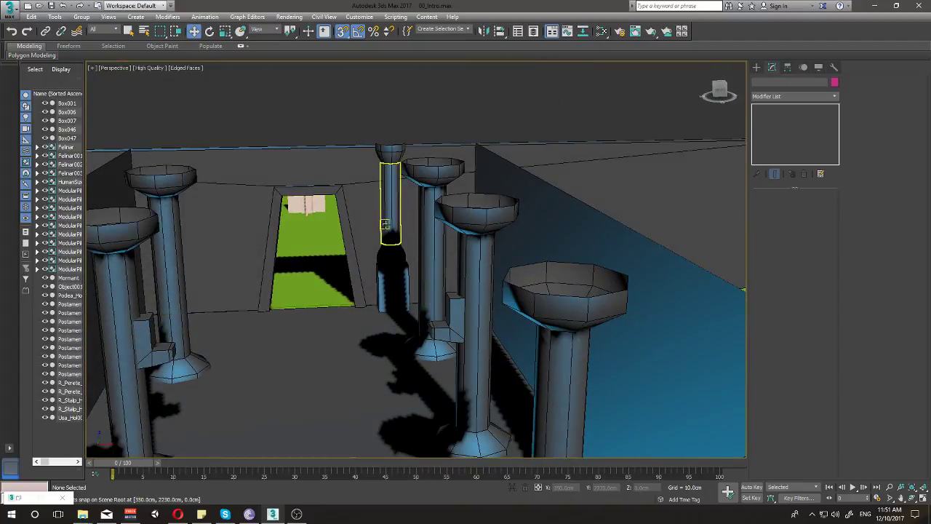
Step: In zoomed Front view, select the column shaft, tapered base and base block together
key(f)
scroll(429, 240, up, 1)
scroll(452, 253, up, 5)
scroll(451, 253, up, 4)
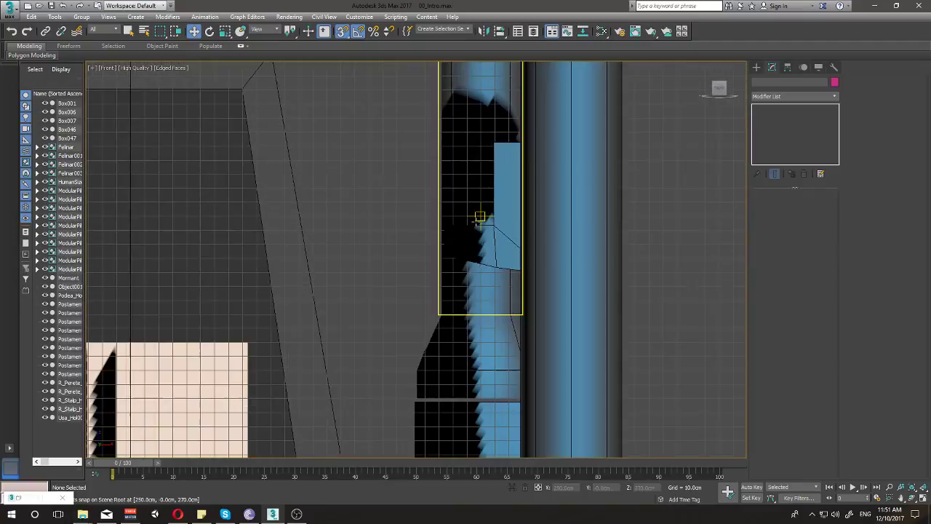
scroll(481, 243, up, 2)
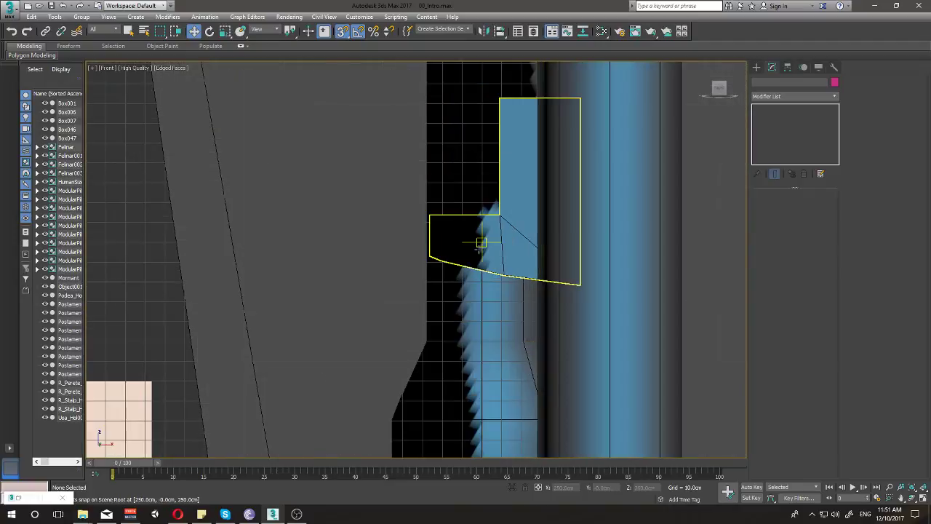
click(461, 180)
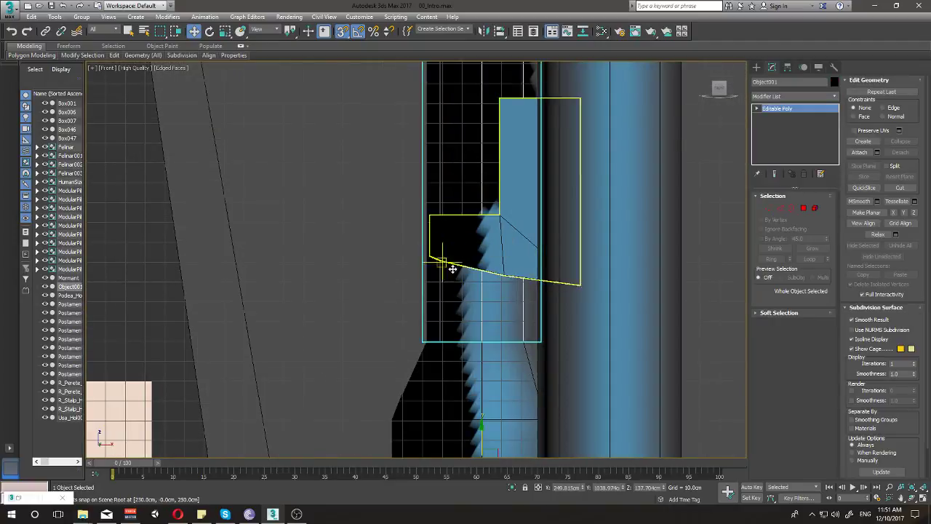
ctrl+click(478, 388)
middle_drag(489, 384, 476, 291)
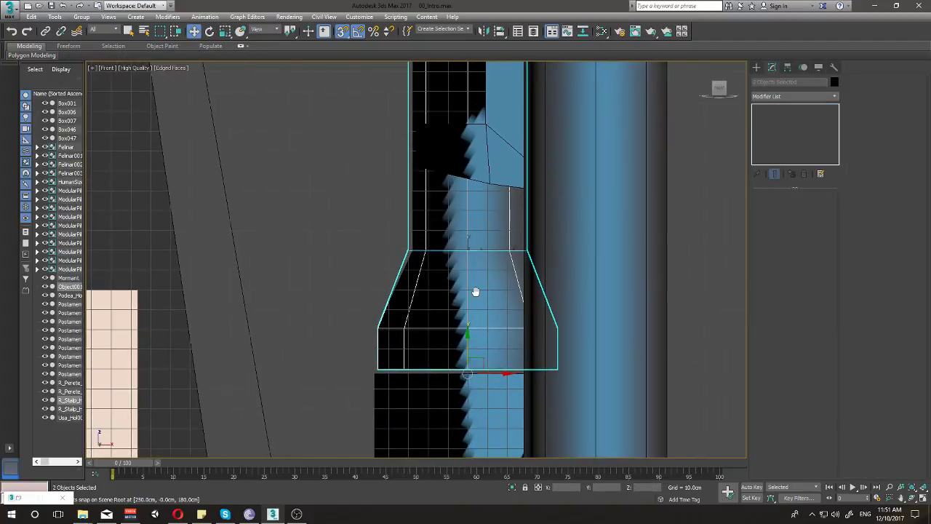
ctrl+click(431, 409)
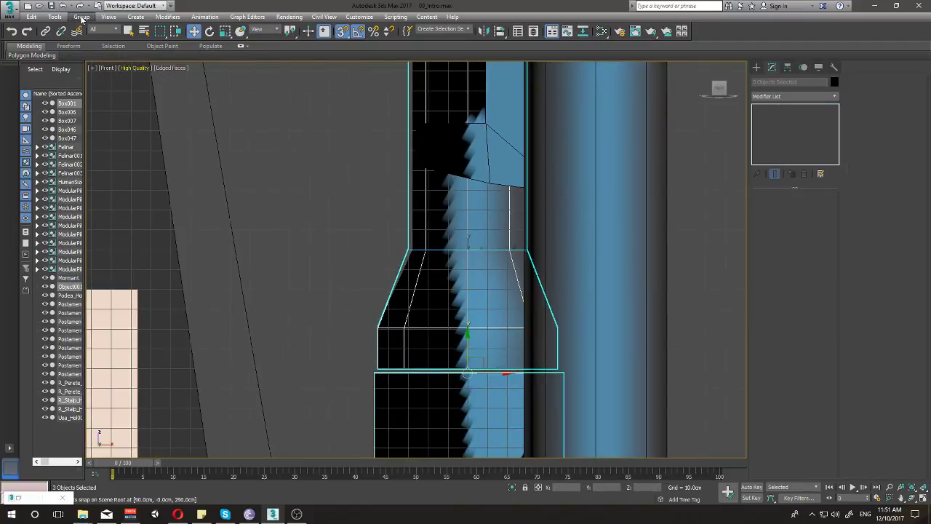
mouse_move(368, 111)
alt+middle_down()
mouse_move(384, 180)
mouse_move(404, 134)
mouse_move(356, 171)
alt+middle_up()
key(f)
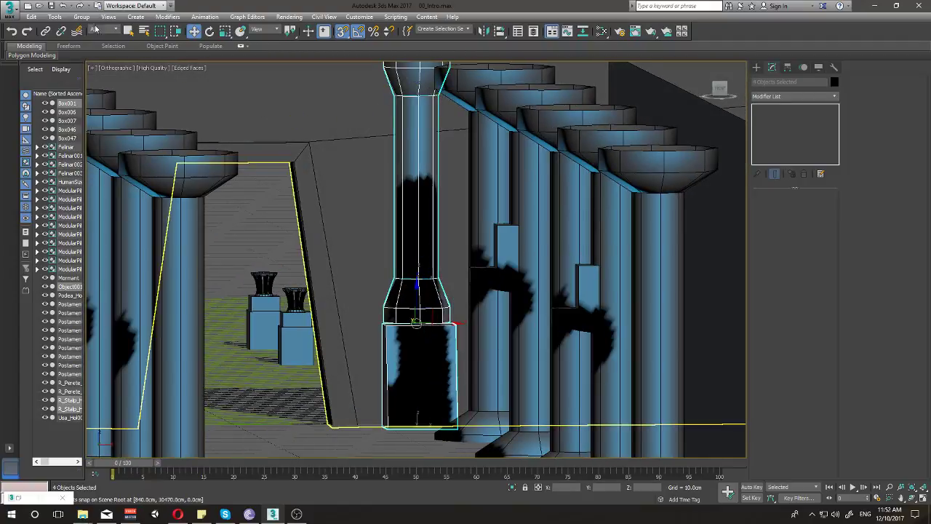
Step: Group the selected pillar pieces as Group001 and hide all unselected objects
click(82, 16)
click(94, 28)
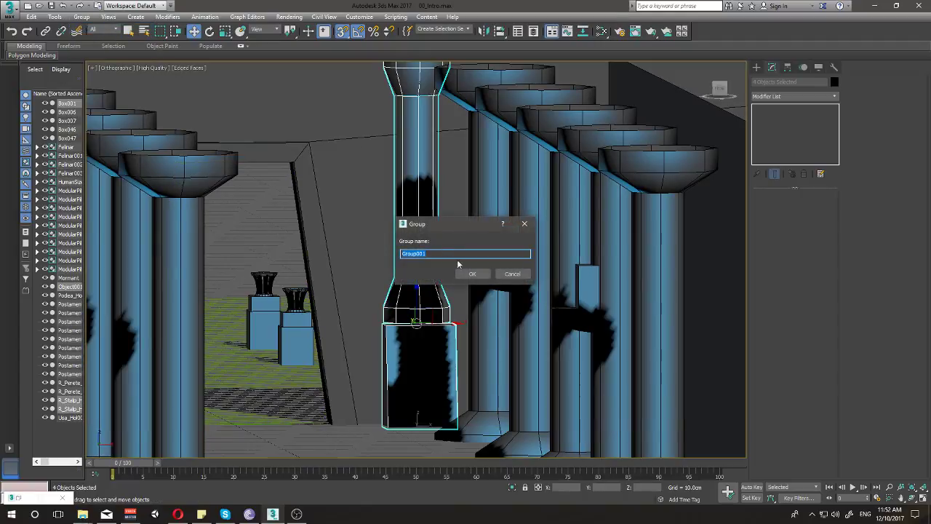
click(473, 274)
right_click(422, 224)
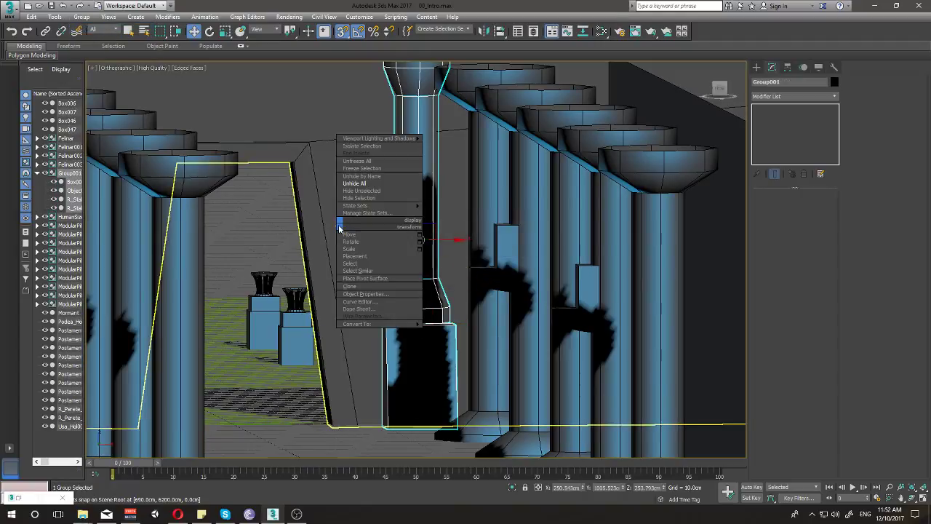
click(374, 192)
key(f)
key(z)
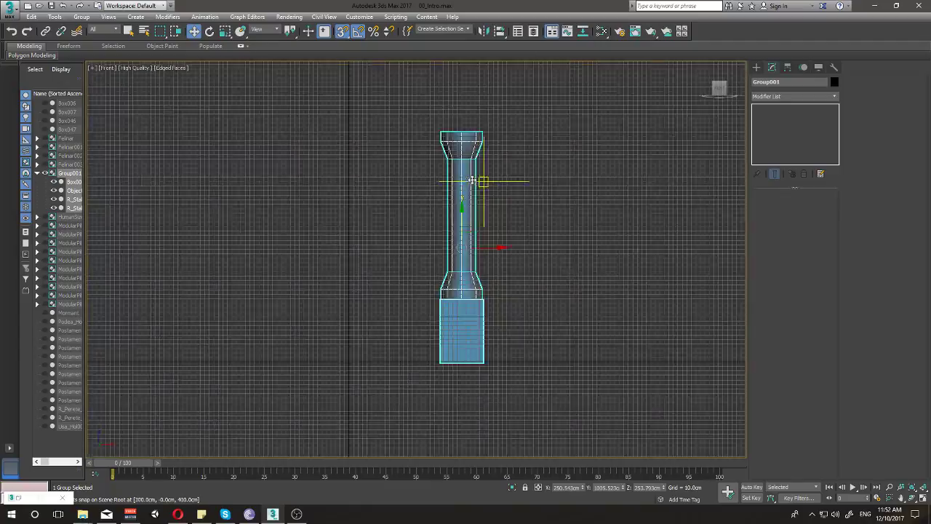
Step: Open Group001 recursively to edit its pieces individually
right_click(463, 182)
click(81, 16)
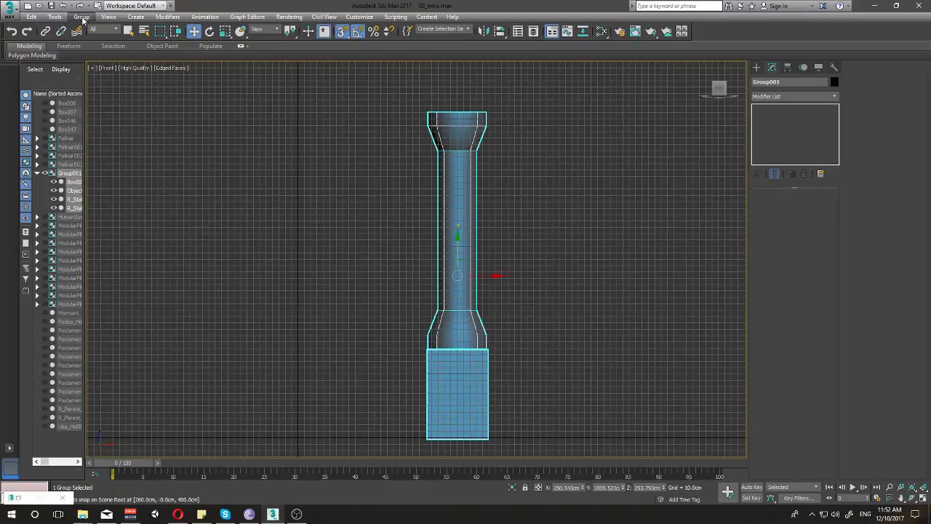
click(81, 16)
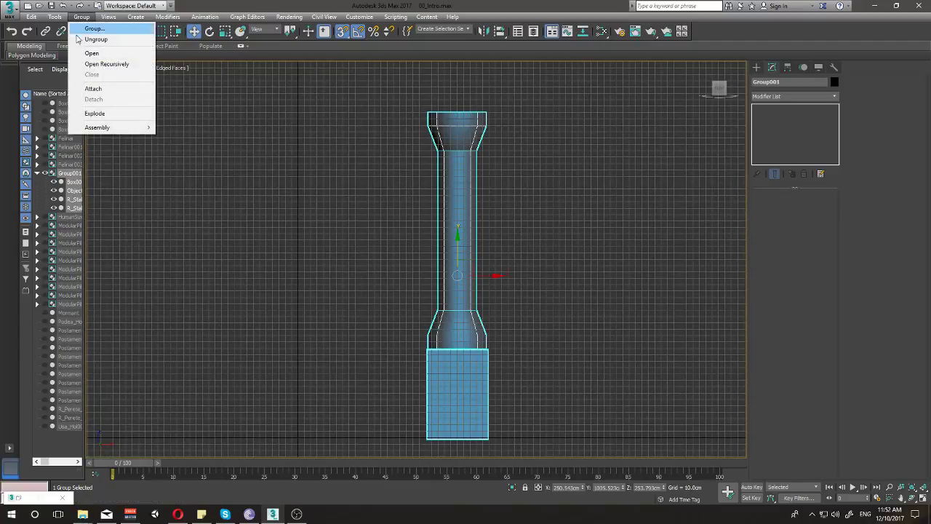
click(102, 64)
Step: Zoom in on the pillar's base and select the tapered piece above the block
scroll(509, 270, up, 3)
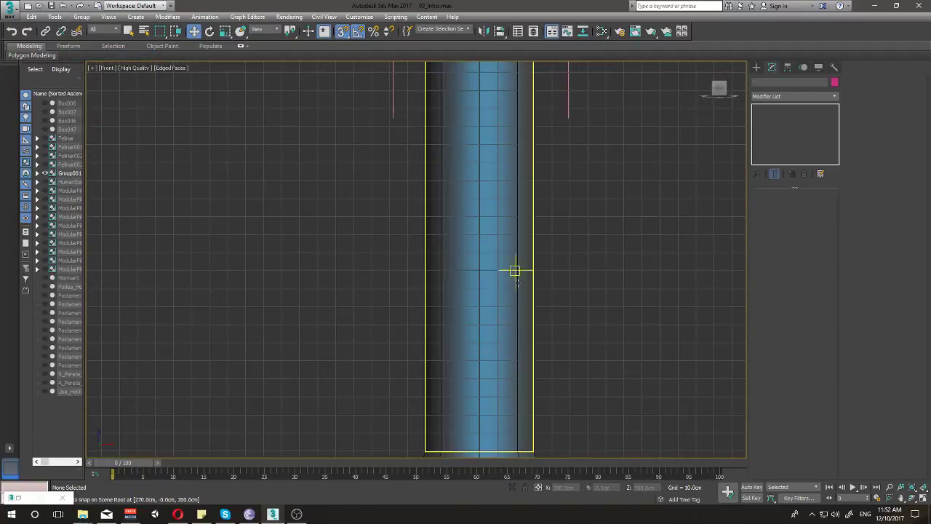
scroll(420, 211, down, 1)
scroll(415, 262, up, 4)
scroll(351, 276, up, 2)
scroll(399, 305, down, 3)
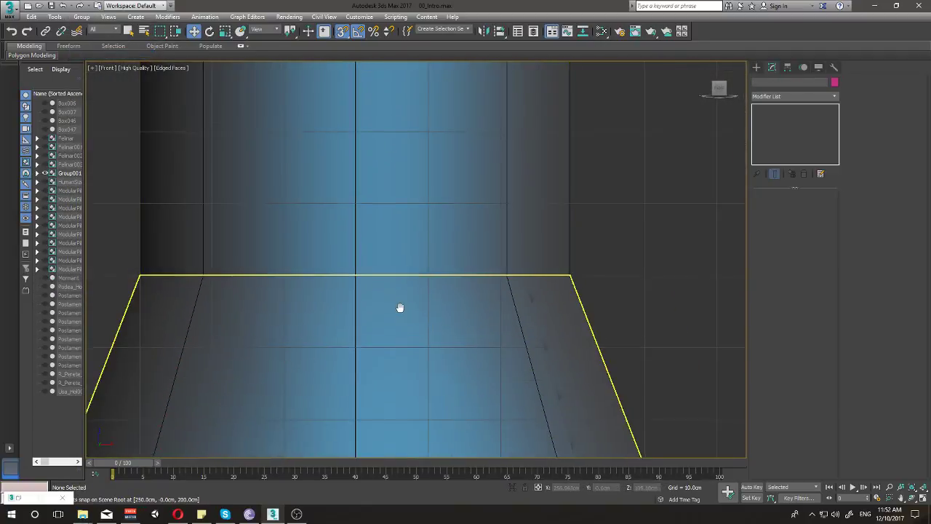
scroll(416, 149, down, 3)
scroll(432, 253, down, 3)
scroll(336, 323, up, 4)
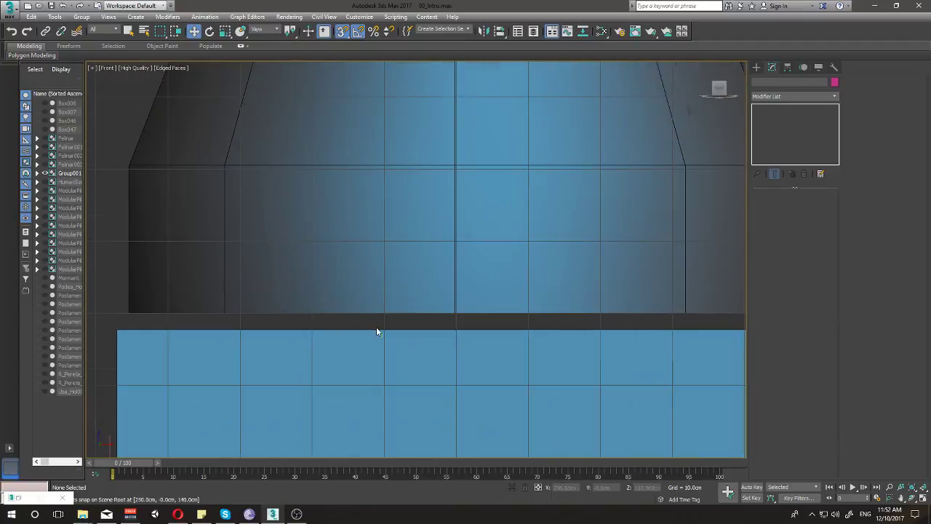
scroll(376, 327, down, 2)
click(310, 290)
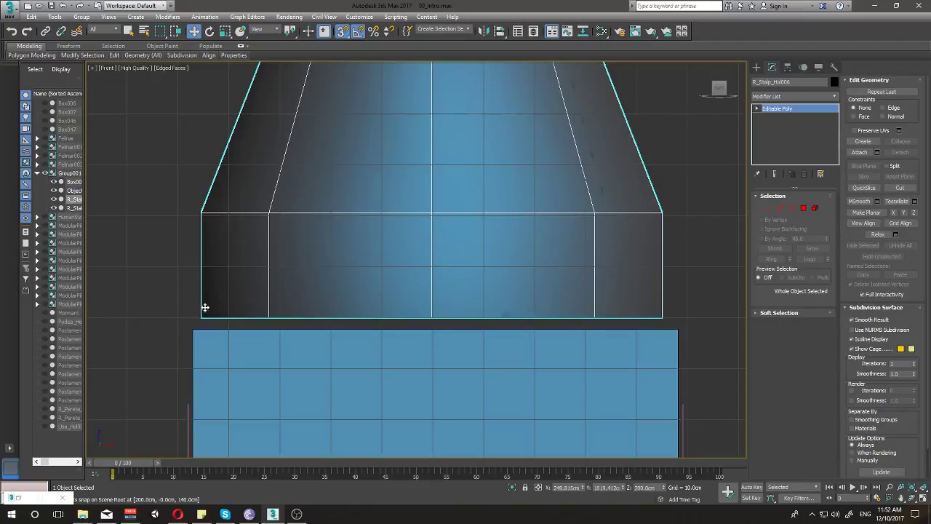
Step: Select Box001 and raise its top vertices to meet the tapered piece
scroll(304, 290, down, 2)
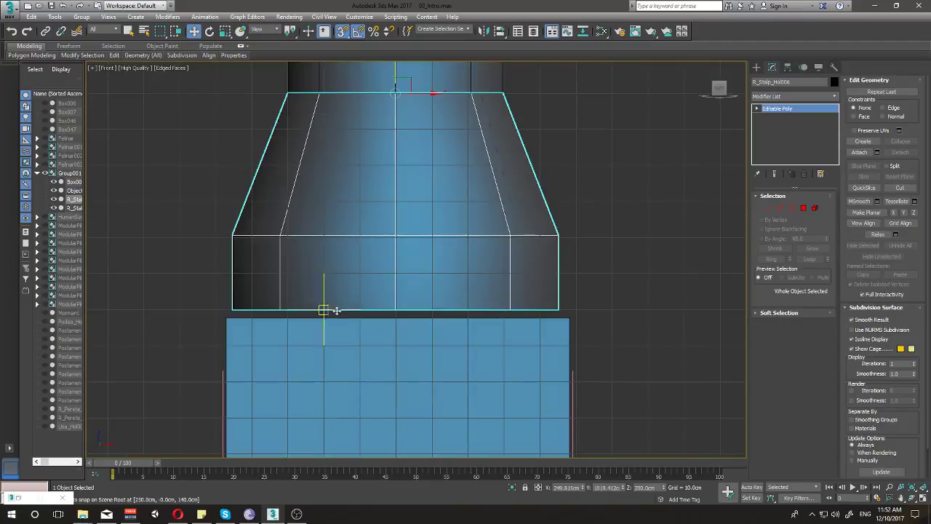
middle_drag(328, 308, 329, 283)
scroll(339, 301, down, 2)
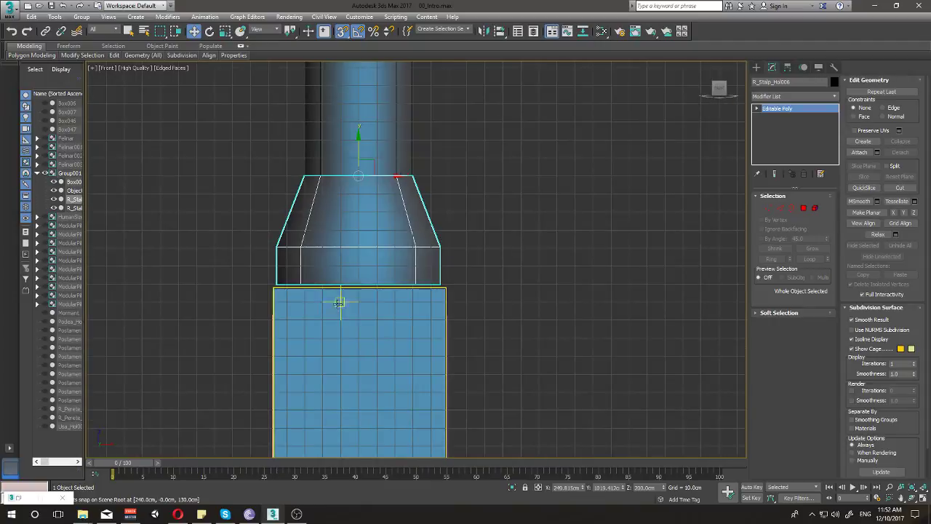
scroll(380, 313, up, 2)
click(378, 329)
key(1)
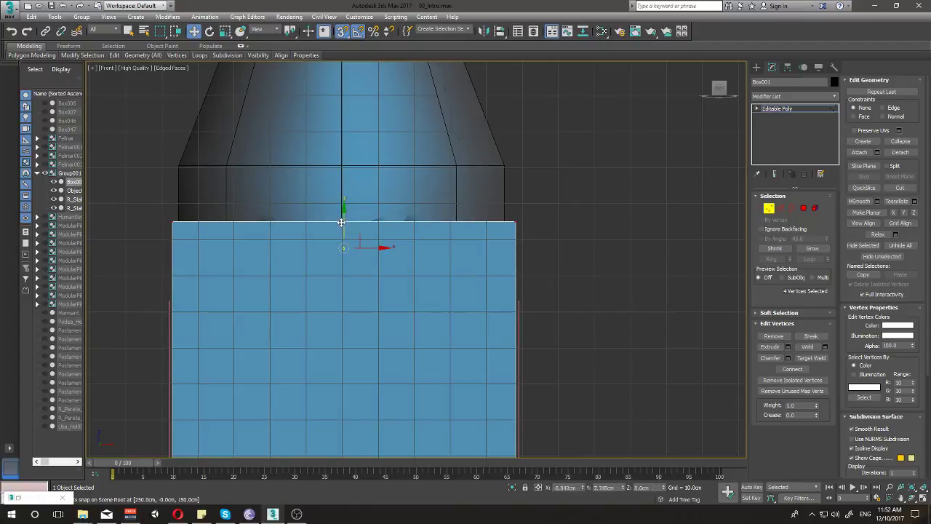
drag(343, 212, 342, 240)
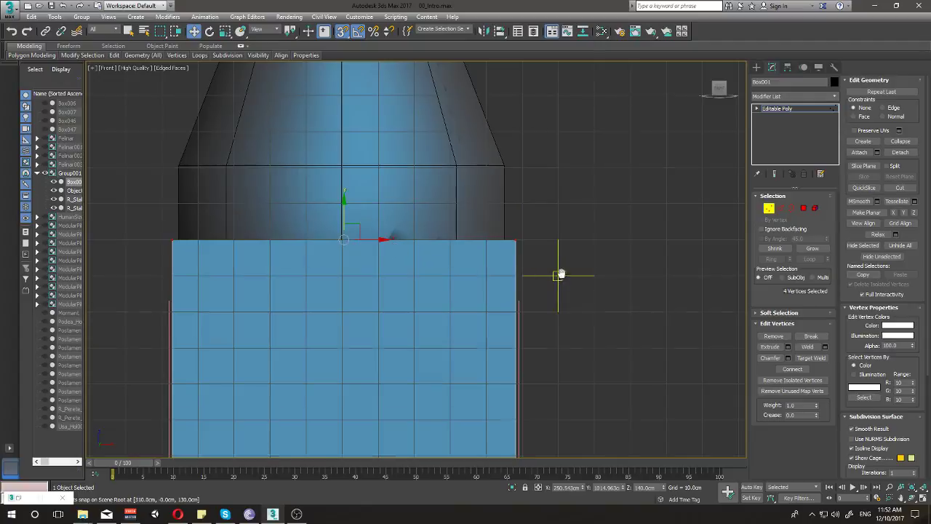
Step: Move the block's right-edge vertices out to X = 300 cm
middle_drag(557, 272, 557, 203)
scroll(586, 250, down, 2)
scroll(560, 175, down, 1)
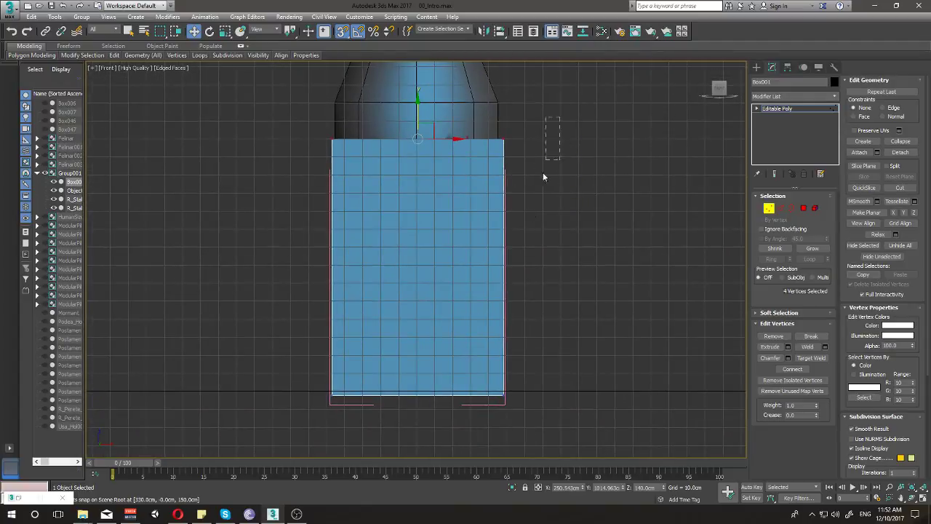
scroll(487, 275, up, 5)
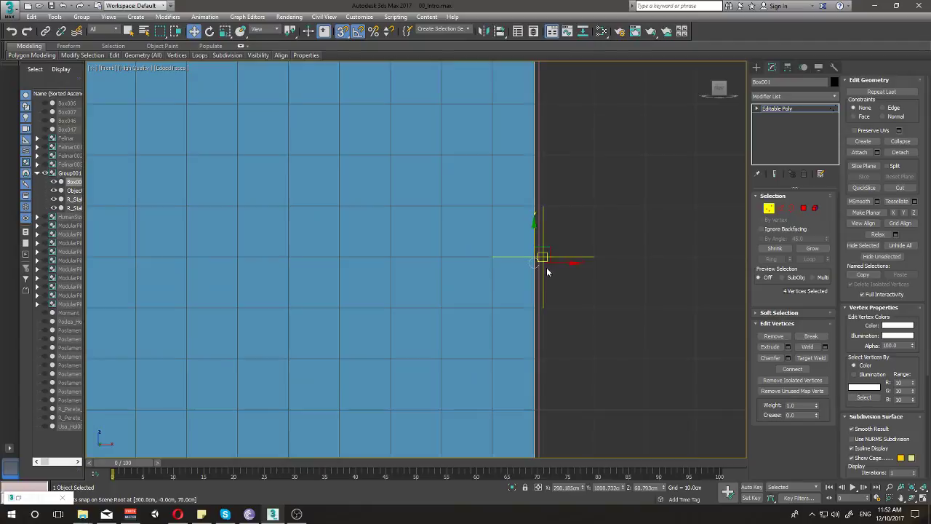
drag(551, 265, 561, 263)
scroll(497, 267, down, 2)
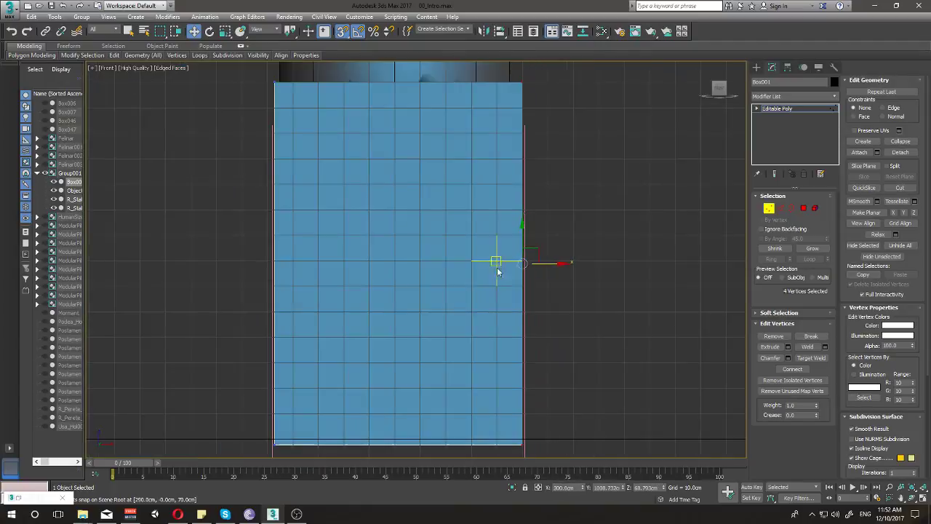
scroll(422, 289, down, 1)
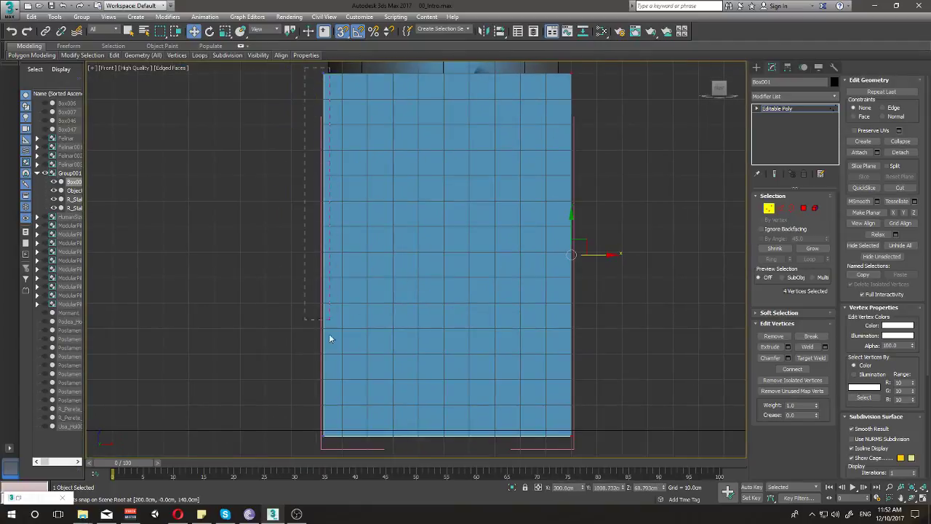
Step: Push the block's left-edge vertices further left and leave vertex mode
drag(327, 477, 329, 472)
drag(356, 253, 320, 257)
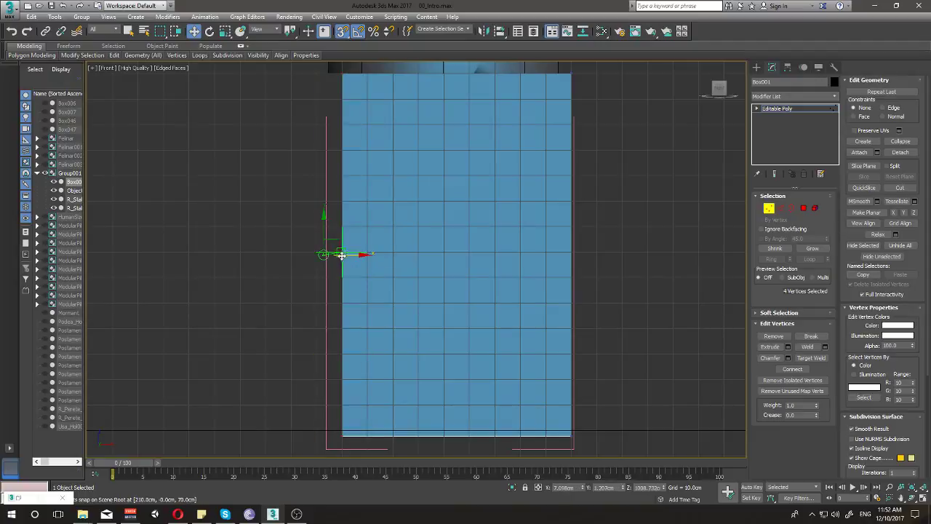
scroll(465, 207, down, 2)
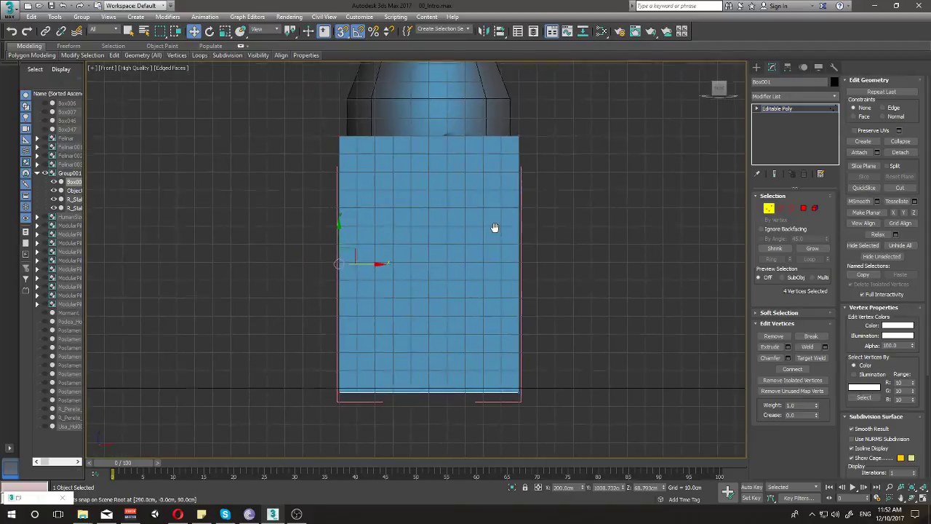
key(1)
right_click(482, 192)
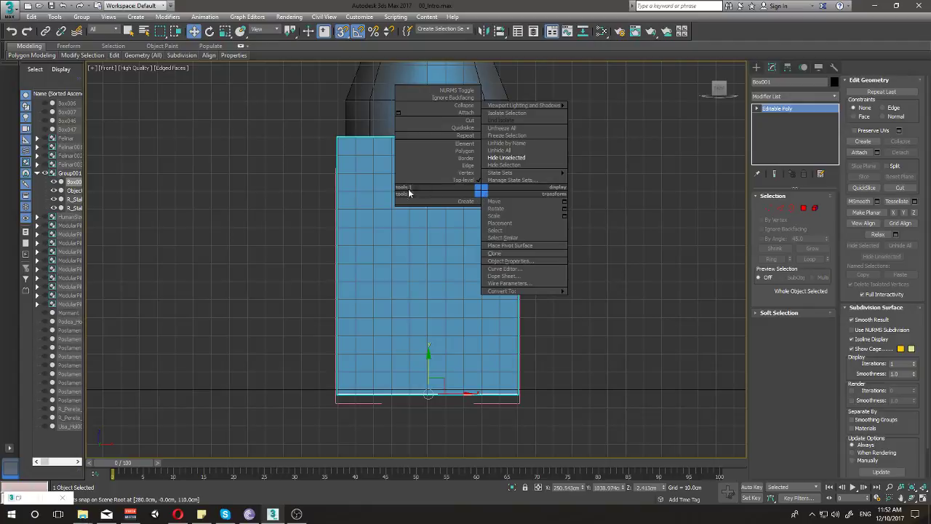
key(Escape)
middle_drag(450, 145, 429, 233)
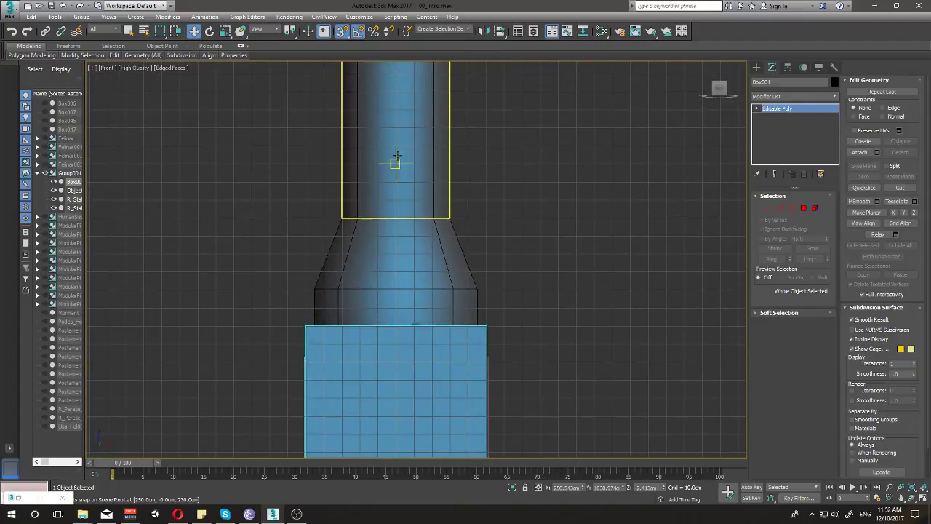
Step: Close Group001 and orbit out to view the pillar among the surrounding columns
click(80, 17)
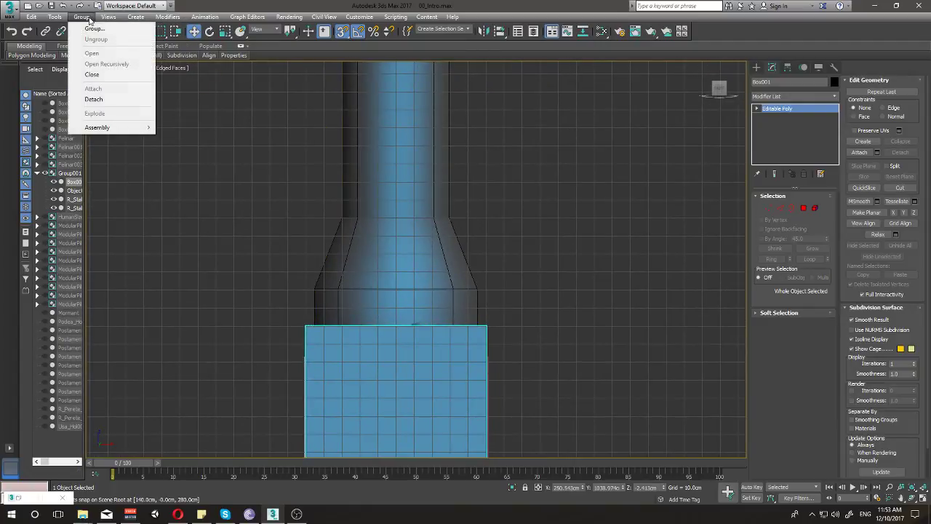
click(93, 75)
right_click(624, 178)
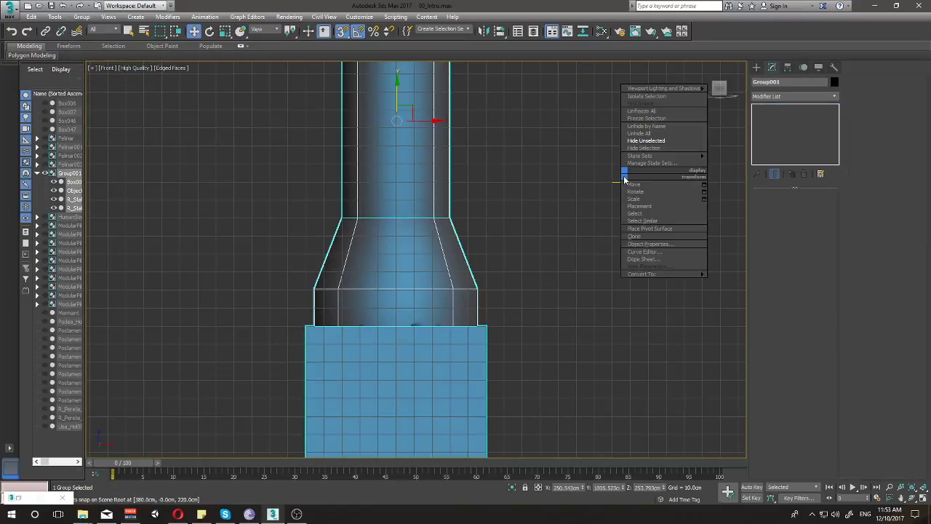
mouse_move(623, 139)
alt+middle_down()
mouse_move(651, 125)
mouse_move(562, 217)
mouse_move(540, 178)
alt+middle_up()
scroll(562, 216, down, 5)
scroll(565, 231, down, 3)
Step: Switch to Perspective view and orbit to look down into the courtyard
key(p)
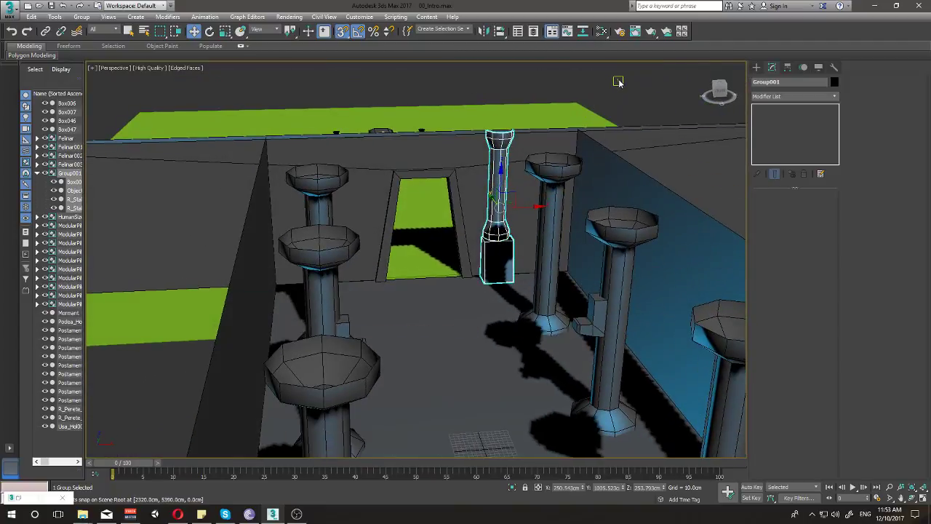
click(619, 82)
mouse_move(619, 82)
alt+middle_down()
mouse_move(568, 179)
mouse_move(561, 163)
mouse_move(555, 183)
alt+middle_up()
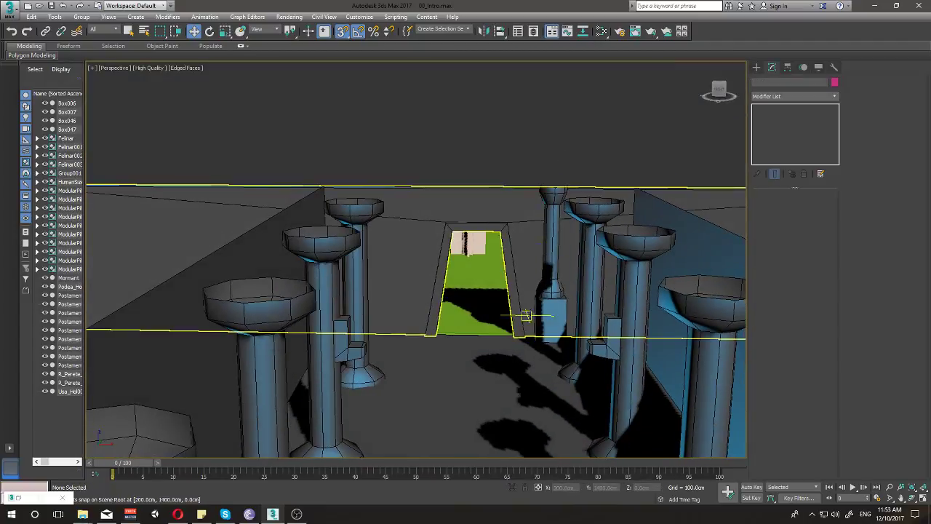
mouse_move(549, 235)
alt+middle_down()
mouse_move(495, 205)
mouse_move(490, 313)
mouse_move(519, 218)
alt+middle_up()
Step: Shift-drag the pillar group along X to create the copy Group002 beside the doorway
click(520, 219)
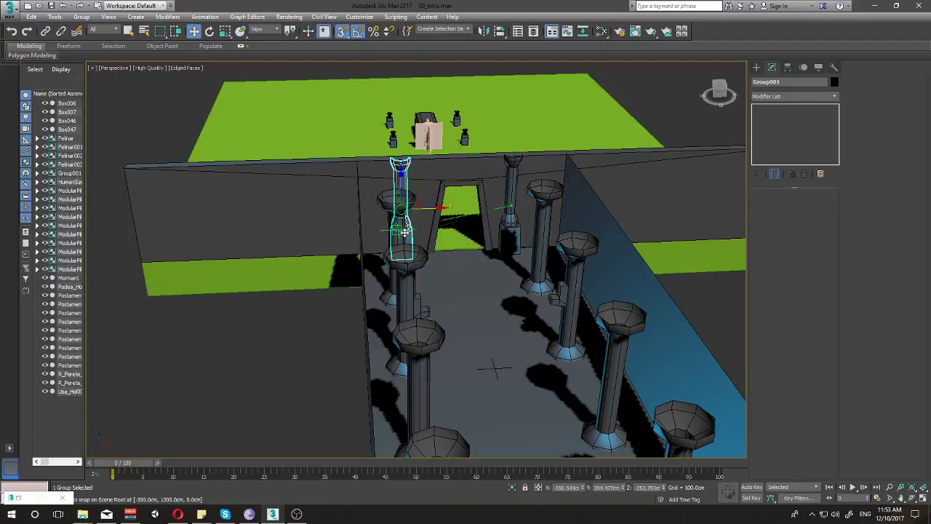
shift+drag(539, 207, 399, 218)
click(467, 297)
alt+middle_drag(512, 291, 509, 324)
drag(431, 212, 442, 212)
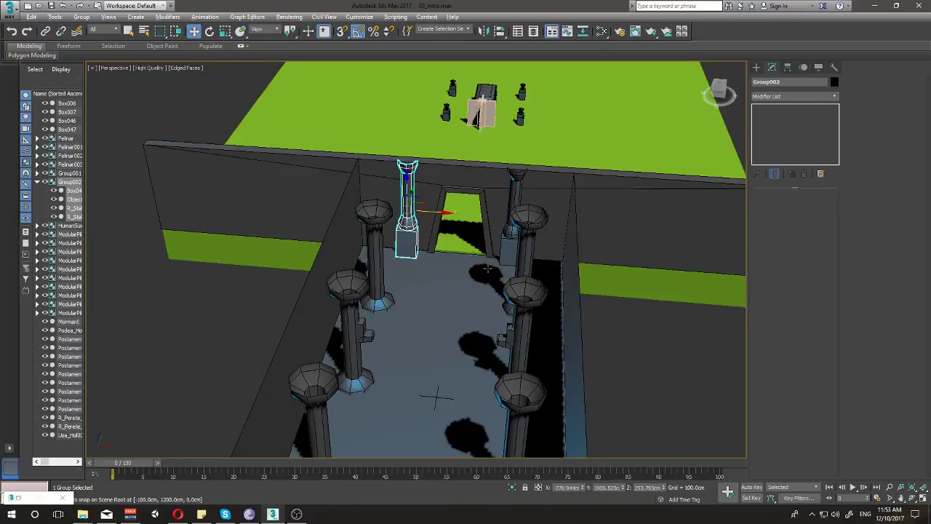
mouse_move(488, 268)
alt+middle_down()
mouse_move(497, 243)
mouse_move(460, 291)
mouse_move(544, 270)
mouse_move(533, 200)
alt+middle_up()
Step: Clone the green ground slab Box047 to the left as Box049
click(533, 200)
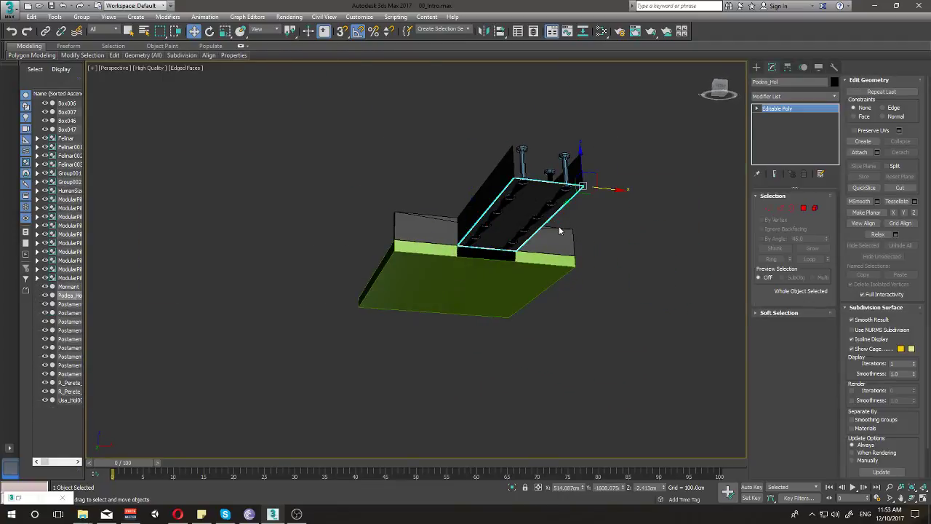
click(584, 277)
mouse_move(583, 276)
alt+middle_down()
mouse_move(488, 306)
mouse_move(579, 220)
mouse_move(608, 260)
mouse_move(619, 213)
alt+middle_up()
click(579, 220)
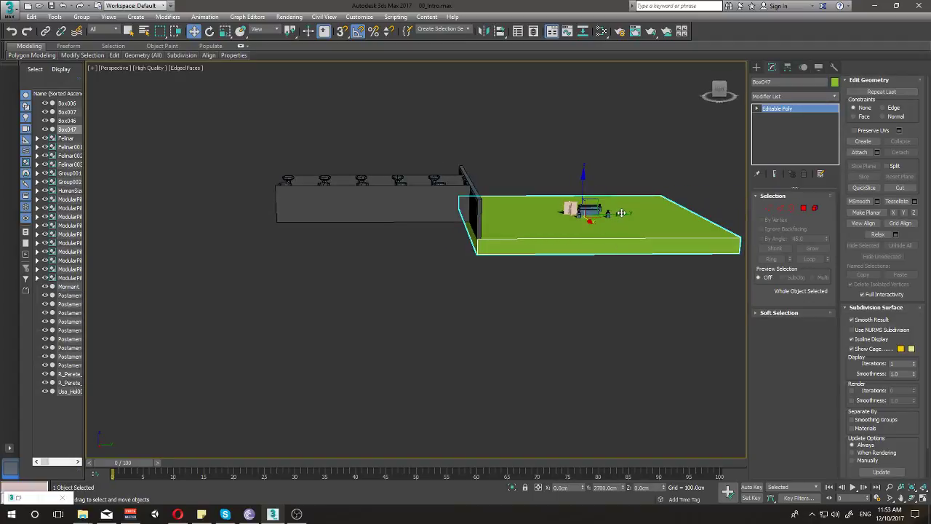
shift+drag(623, 214, 397, 236)
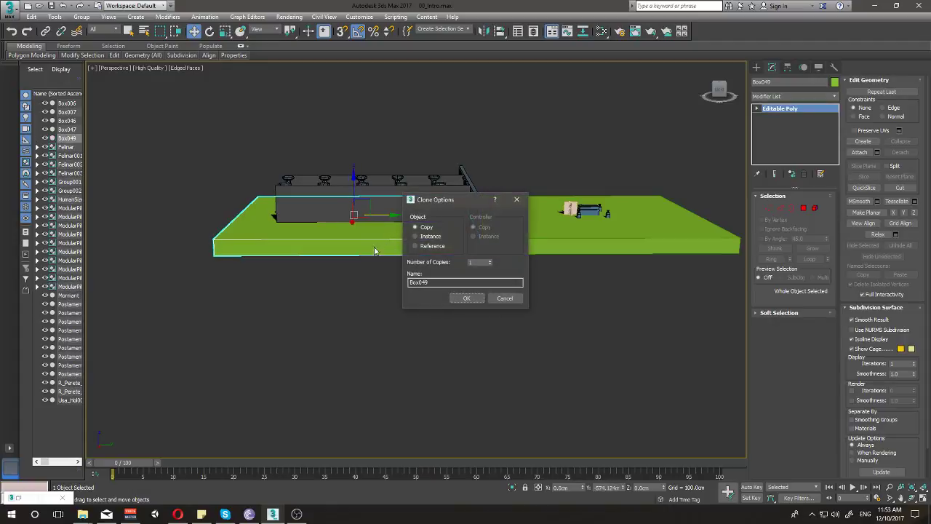
click(461, 302)
Step: Switch to Front view and hide every object except Box049
alt+middle_drag(320, 287, 413, 296)
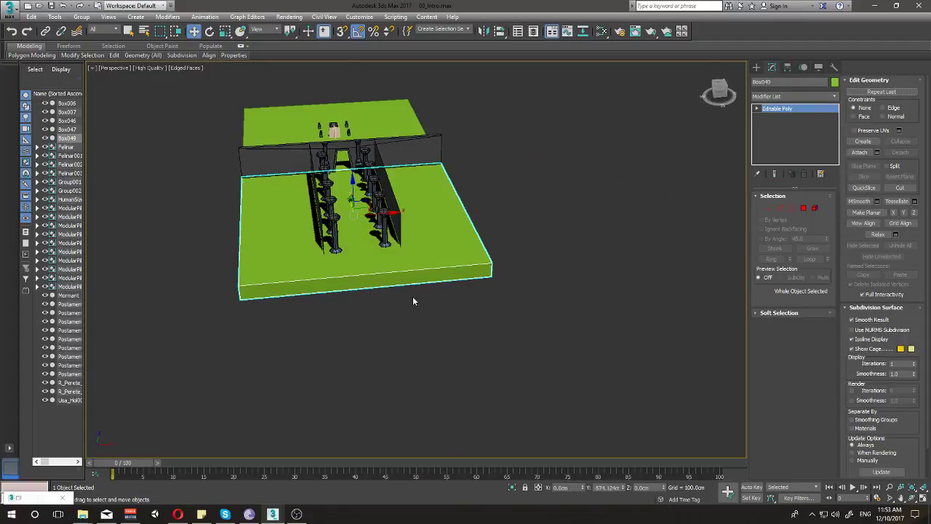
key(f)
right_click(519, 267)
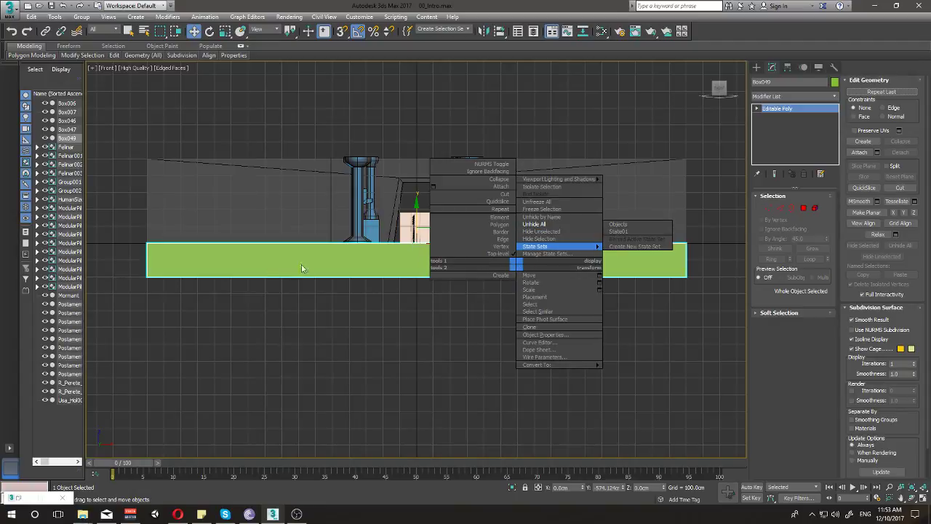
click(540, 232)
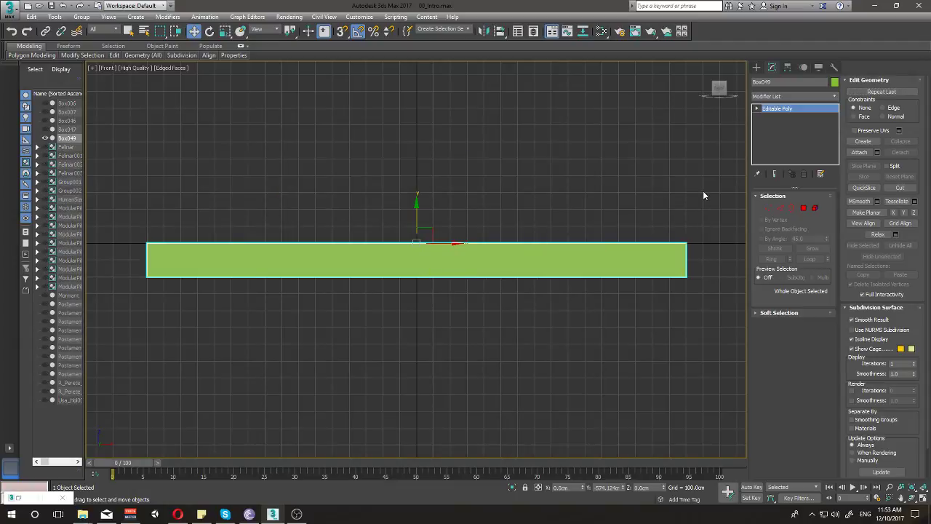
Step: Enter Vertex mode on the slab and unhide all scene objects
key(1)
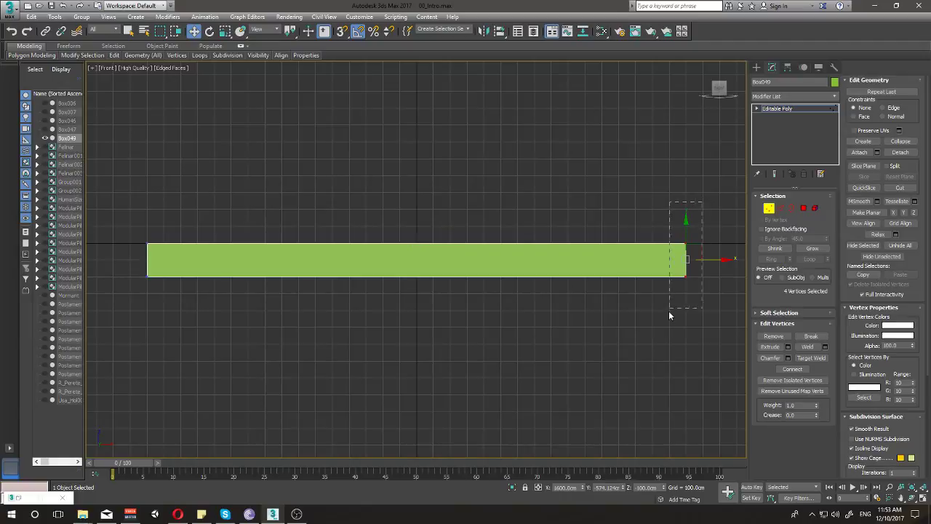
right_click(550, 273)
click(580, 232)
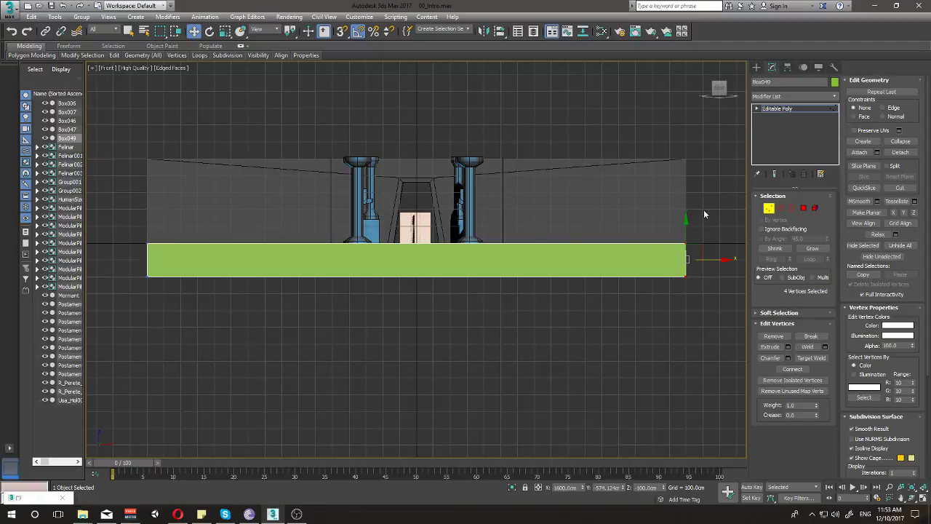
Step: With snaps on, pull the slab's right and left end vertices inward, then exit Vertex mode
mouse_move(715, 263)
mouse_down()
mouse_move(580, 271)
mouse_move(514, 262)
mouse_up()
key(s)
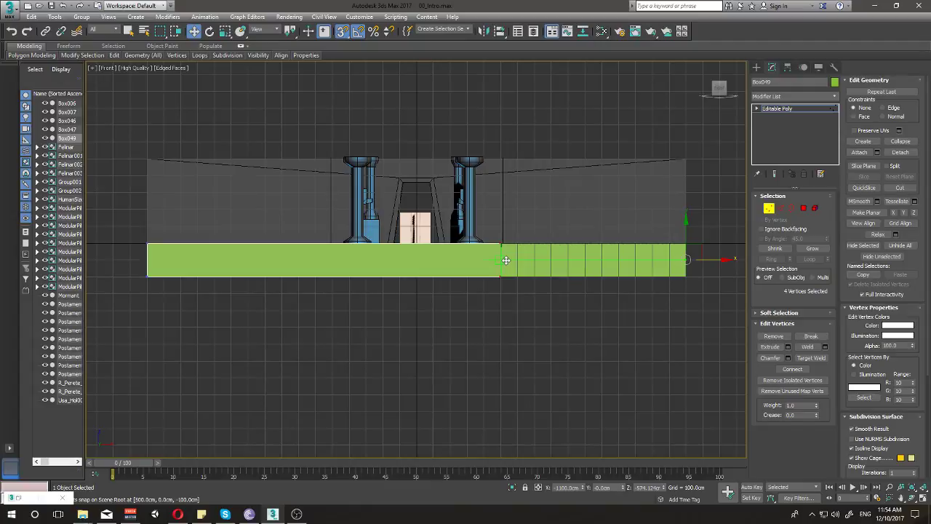
drag(114, 241, 224, 337)
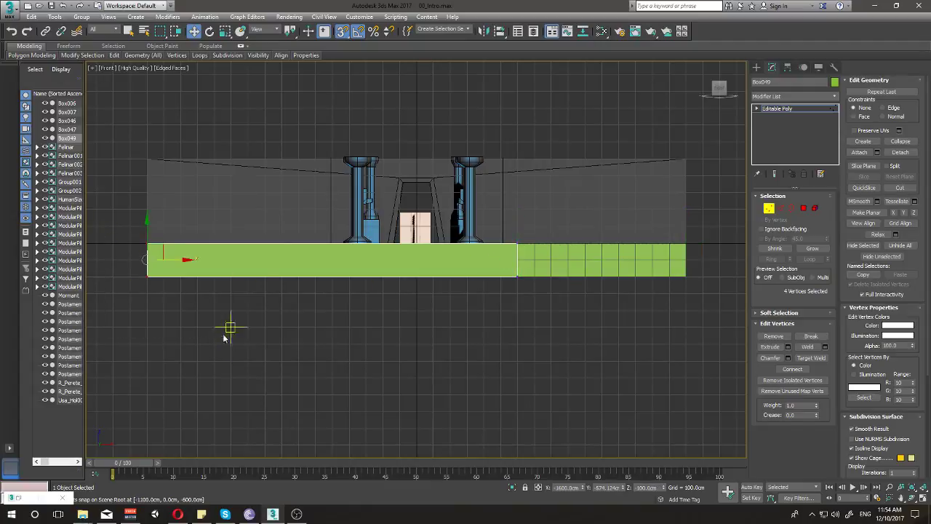
drag(182, 272, 315, 258)
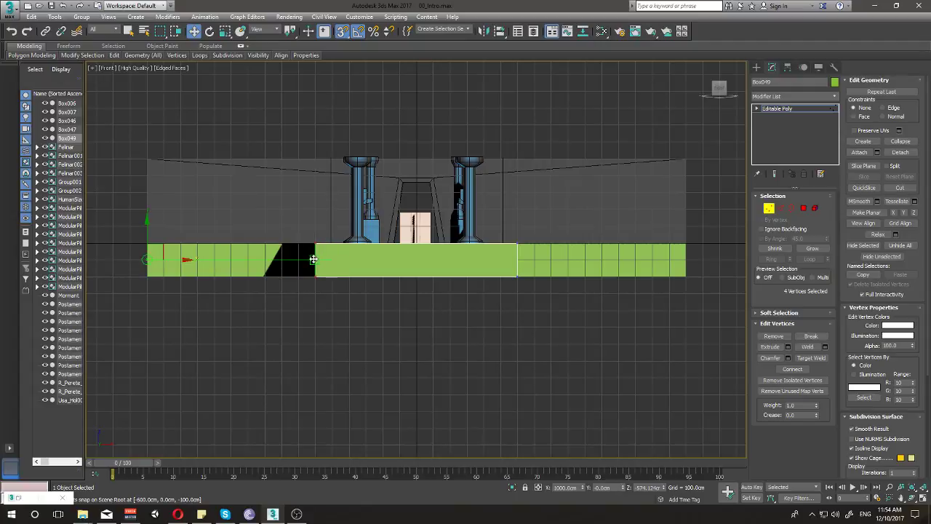
drag(323, 259, 328, 260)
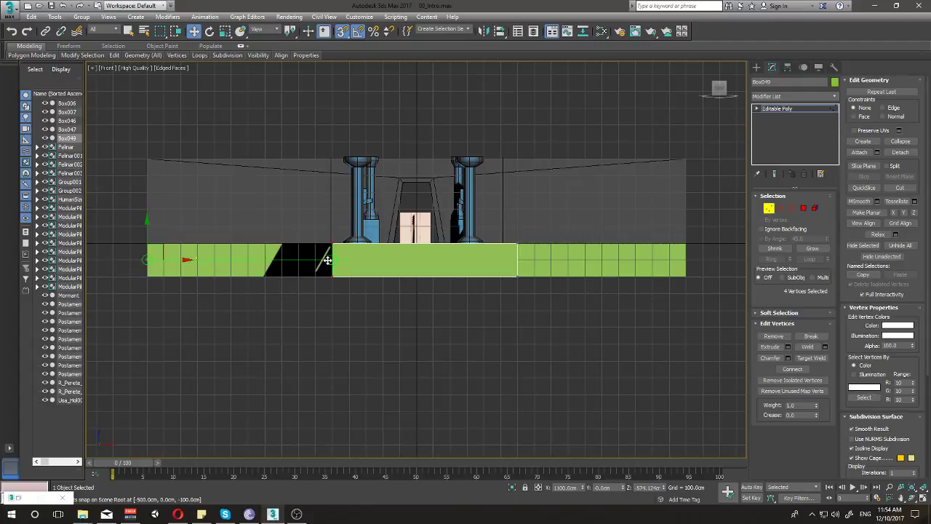
click(329, 260)
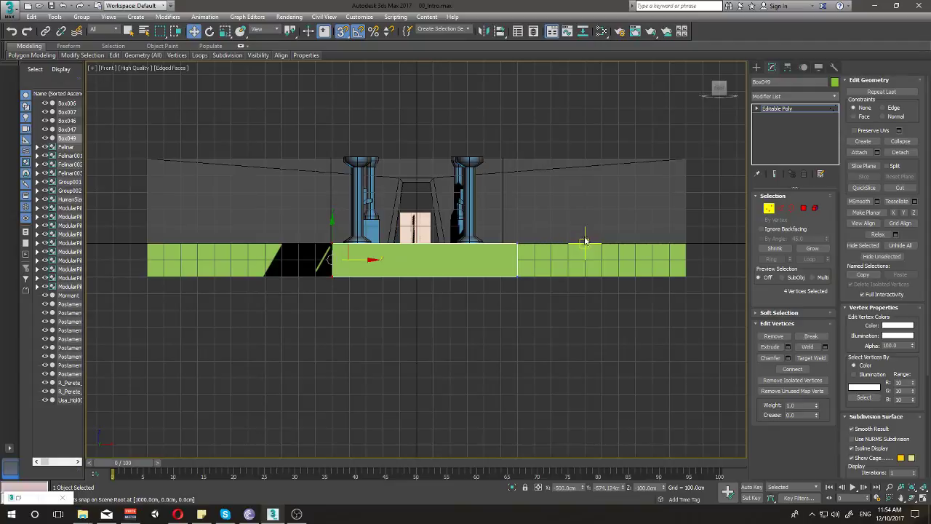
click(517, 282)
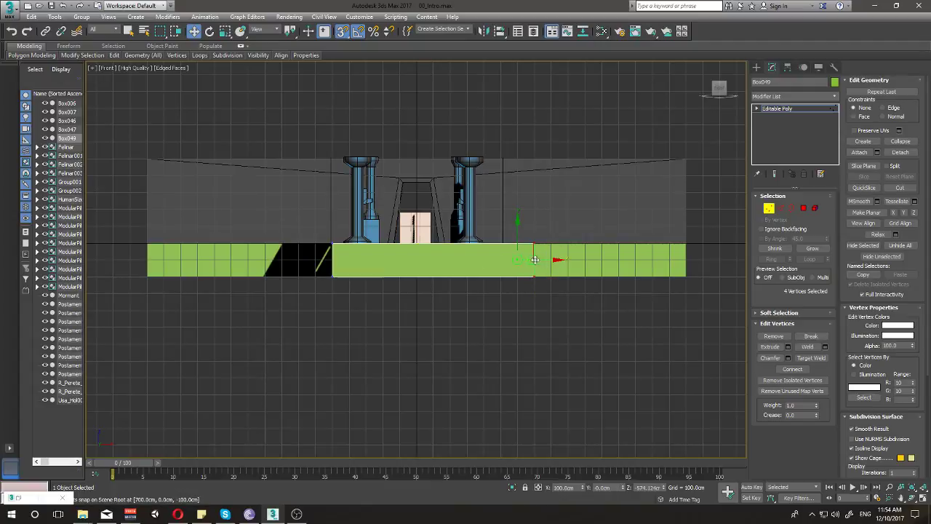
scroll(502, 224, up, 3)
key(1)
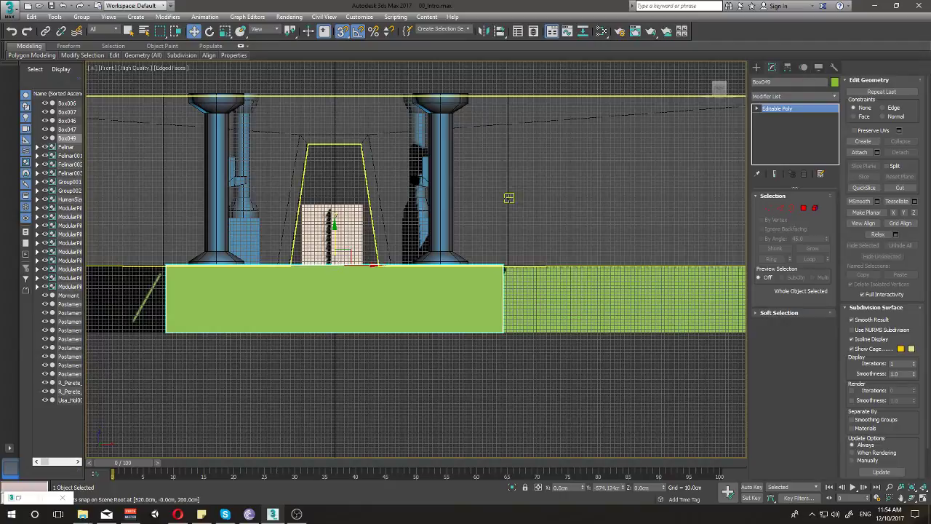
Step: Select the right hall wall R_Perete_Hol and snap it to the slab's right end in Front view
key(p)
scroll(512, 235, down, 1)
click(600, 185)
scroll(603, 190, down, 3)
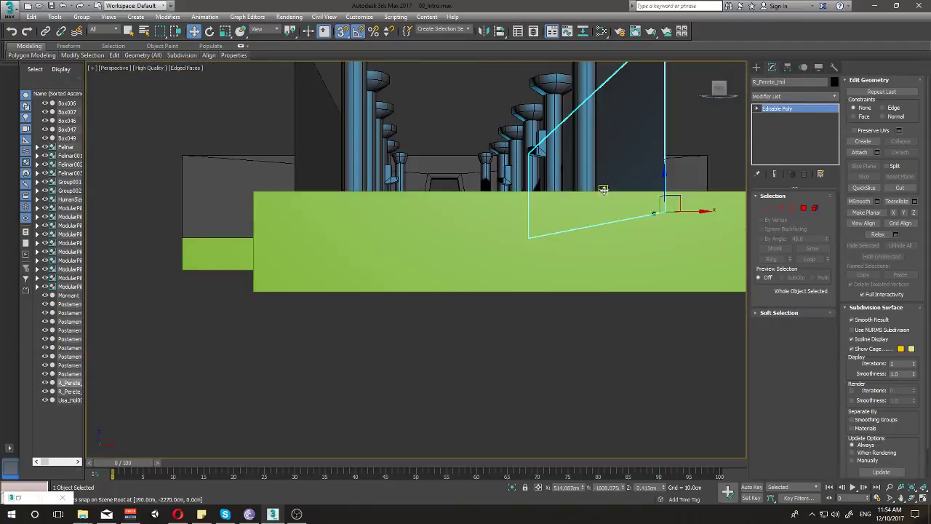
scroll(576, 214, down, 5)
key(f)
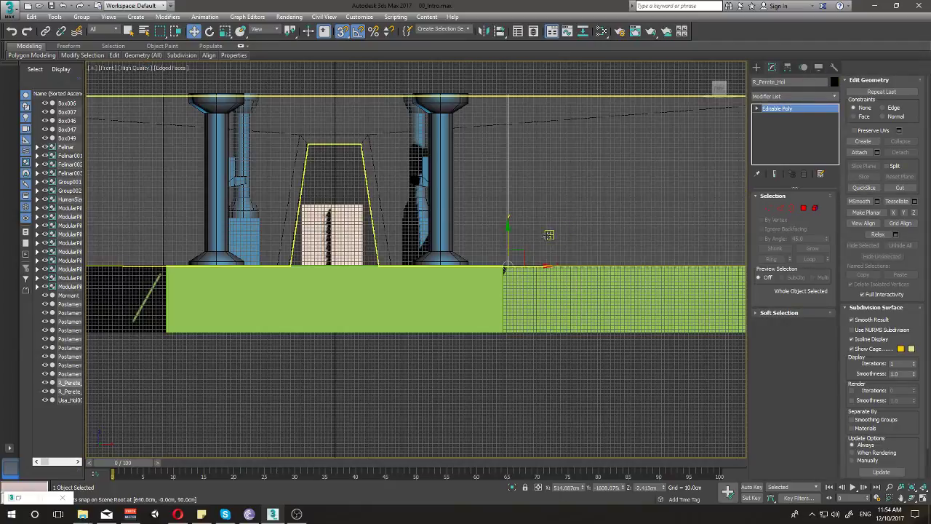
scroll(513, 266, up, 4)
scroll(509, 270, up, 2)
scroll(507, 272, down, 3)
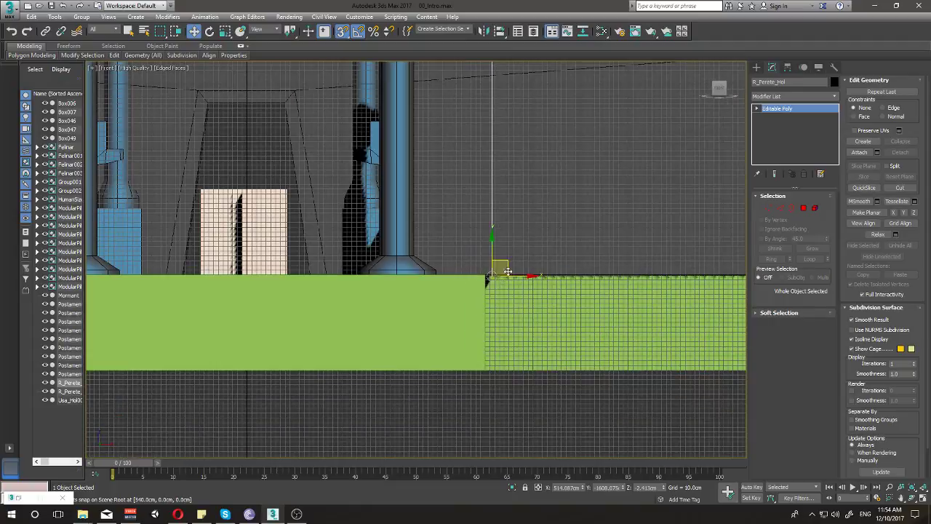
scroll(507, 272, down, 3)
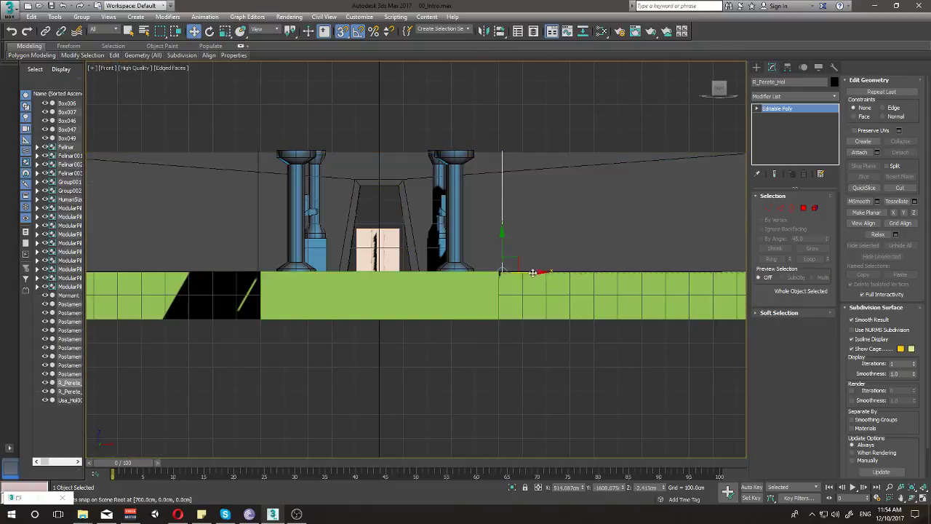
drag(517, 270, 498, 273)
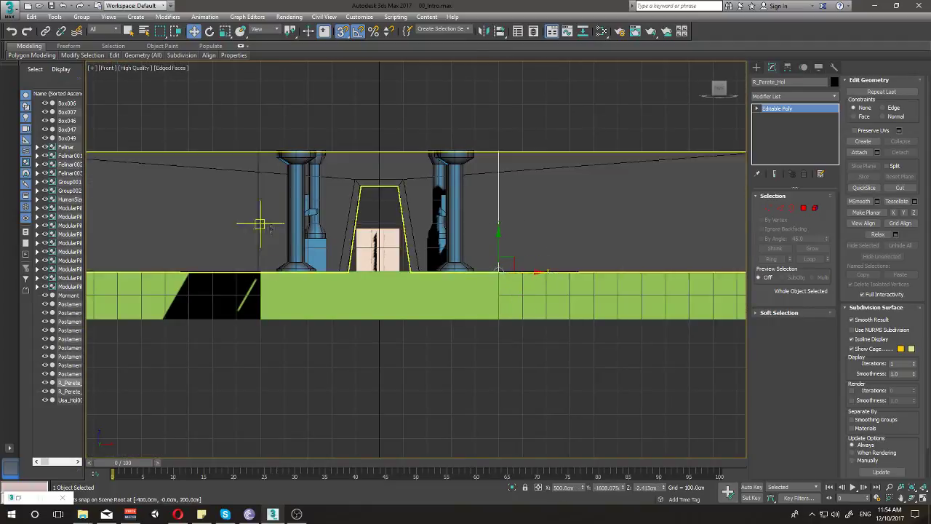
Step: Select the left hall wall and snap it to the slab's left end
drag(208, 109, 262, 175)
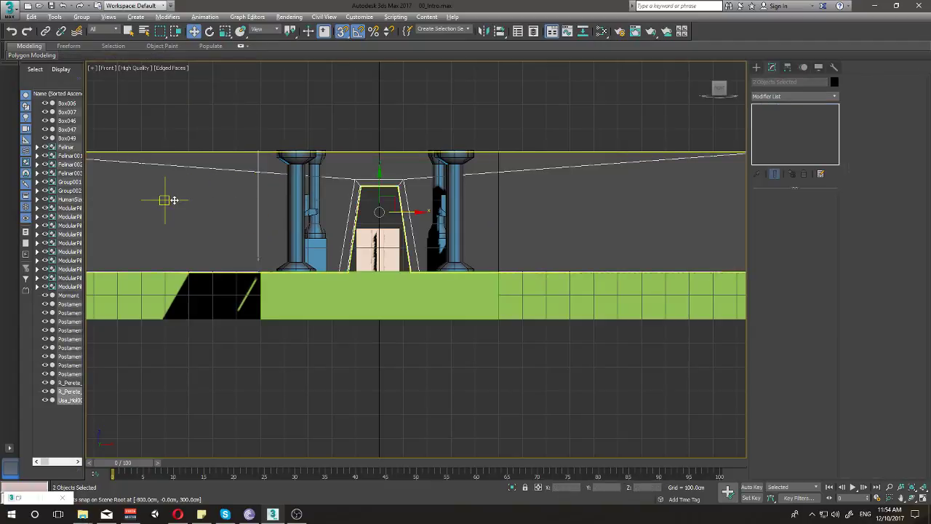
click(162, 199)
drag(289, 273, 263, 275)
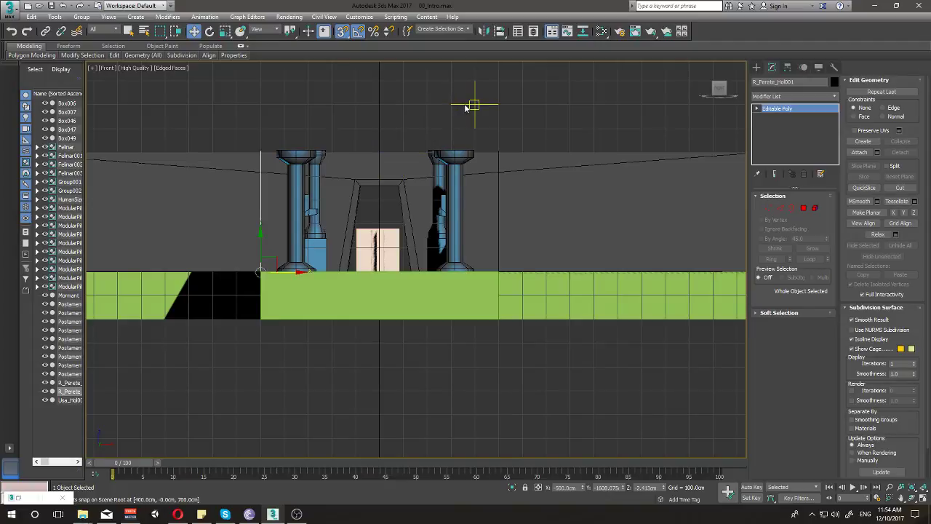
Step: Open the material editor and select every object in the Perspective view
key(p)
key(z)
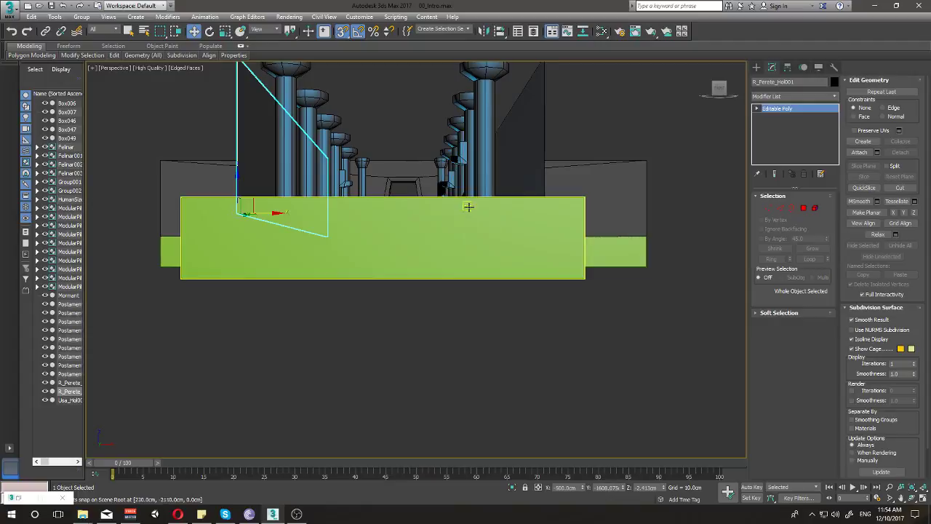
alt+middle_drag(469, 207, 470, 266)
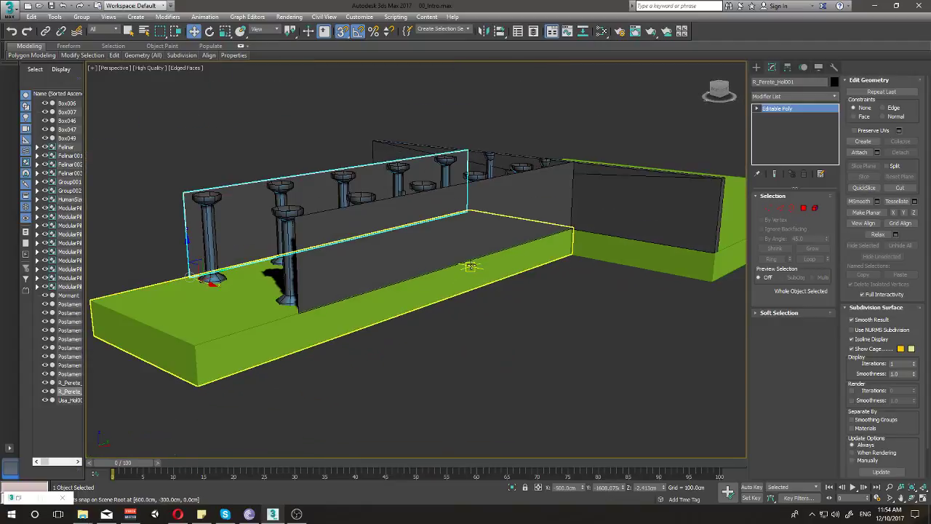
key(m)
scroll(442, 305, down, 4)
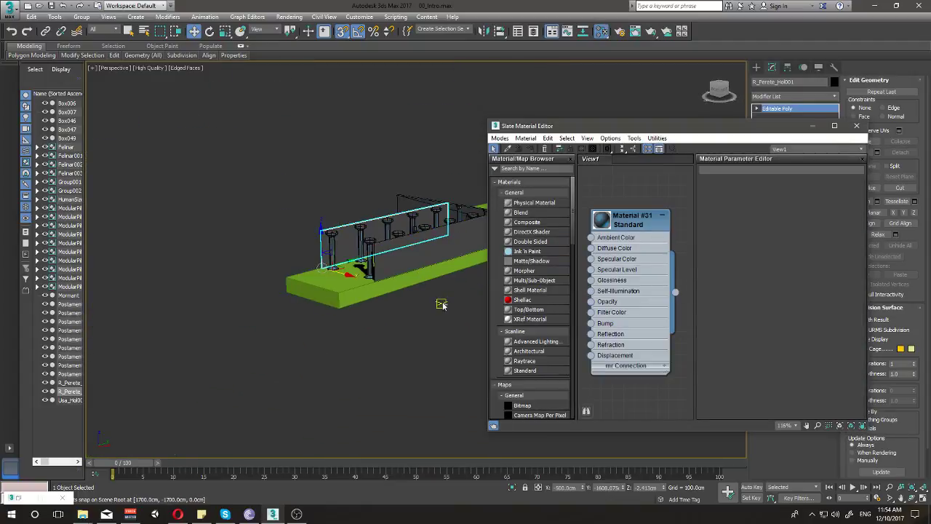
middle_drag(441, 305, 322, 265)
scroll(228, 170, down, 3)
drag(228, 171, 465, 331)
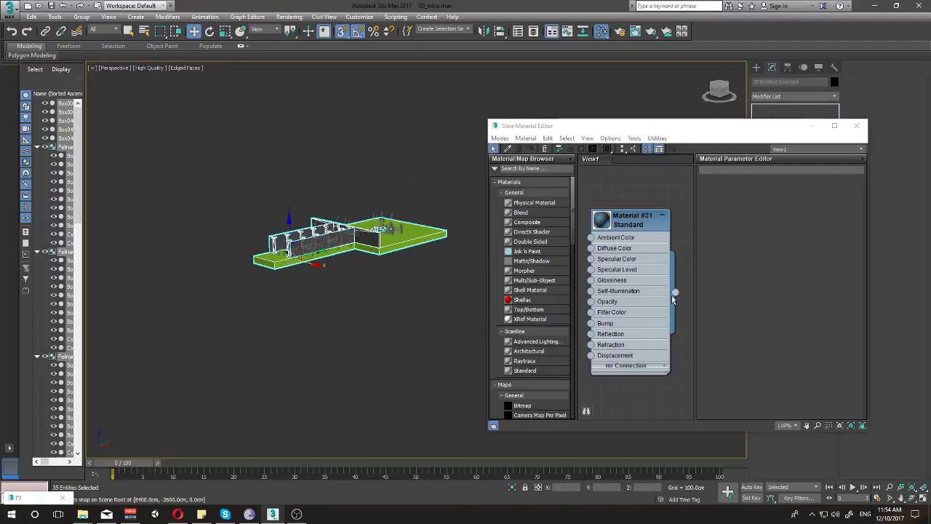
Step: Assign Material #31 to the selection, close the editor, and select Box047
drag(675, 291, 431, 248)
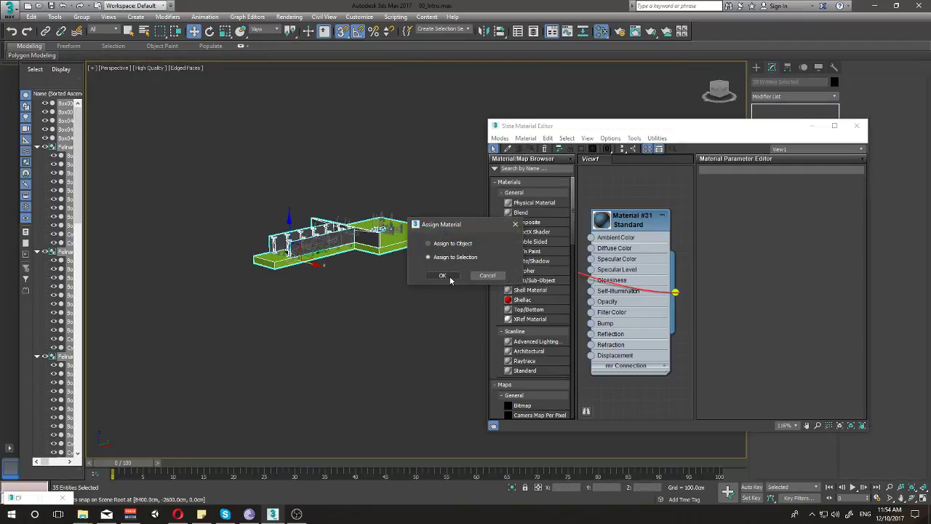
click(442, 275)
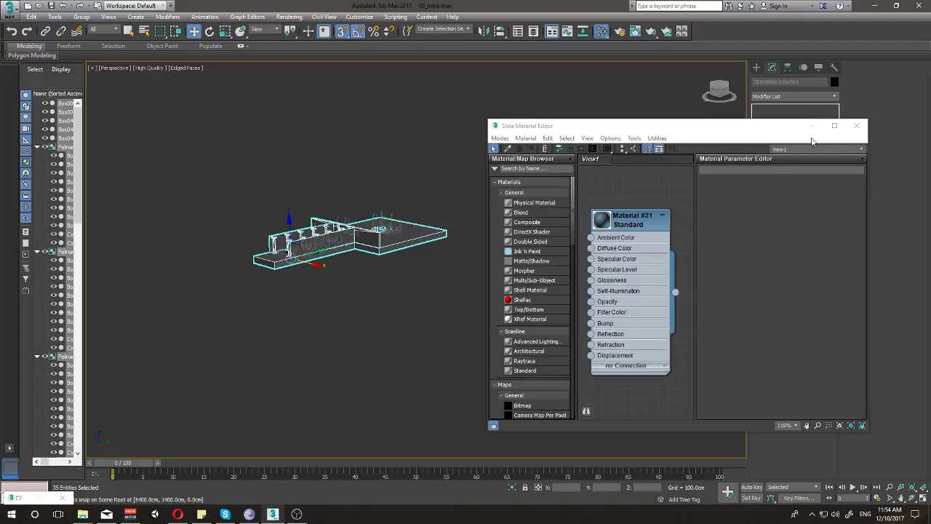
click(856, 126)
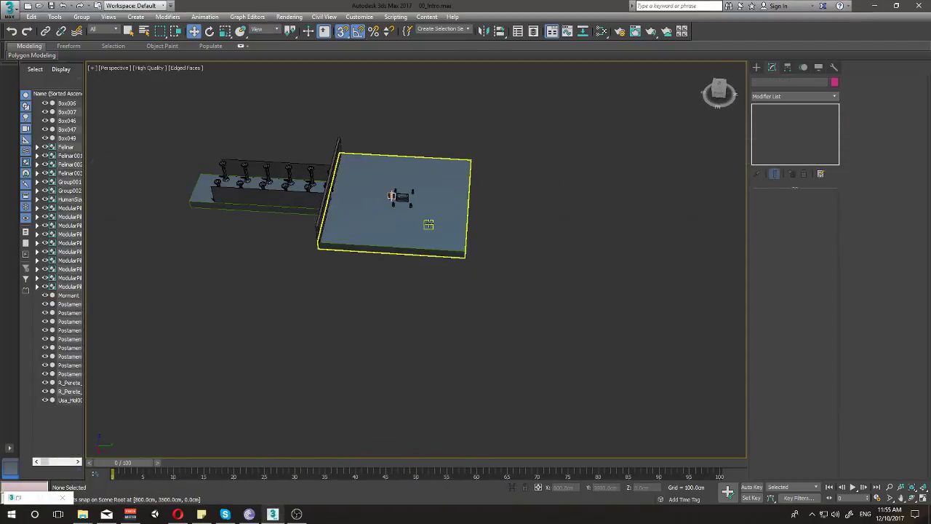
mouse_move(429, 225)
alt+middle_down()
mouse_move(499, 257)
mouse_move(458, 248)
alt+middle_up()
click(436, 251)
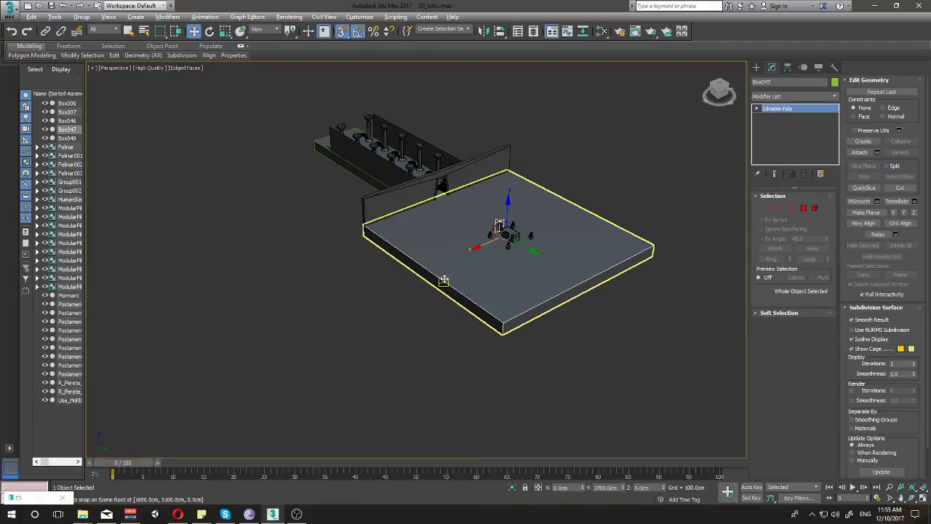
Step: Shift-rotate the floor platform 95° to clone it as Box050
mouse_move(443, 277)
alt+middle_down()
mouse_move(465, 288)
mouse_move(478, 316)
mouse_move(472, 289)
alt+middle_up()
scroll(471, 289, up, 3)
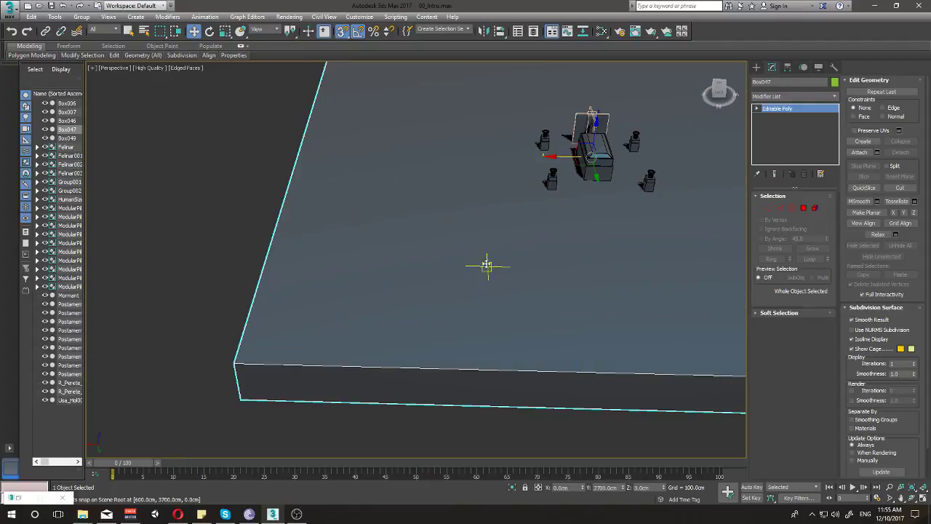
key(e)
scroll(568, 225, down, 2)
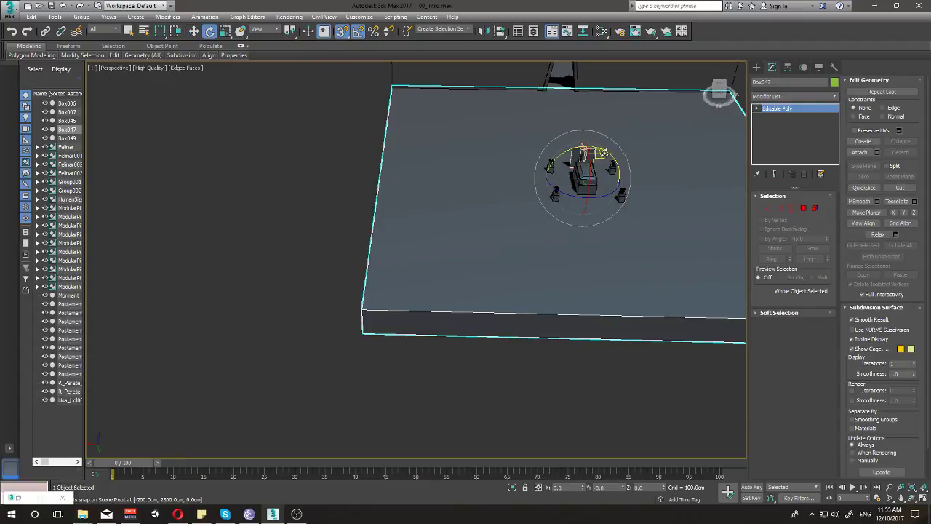
drag(604, 153, 561, 144)
click(467, 299)
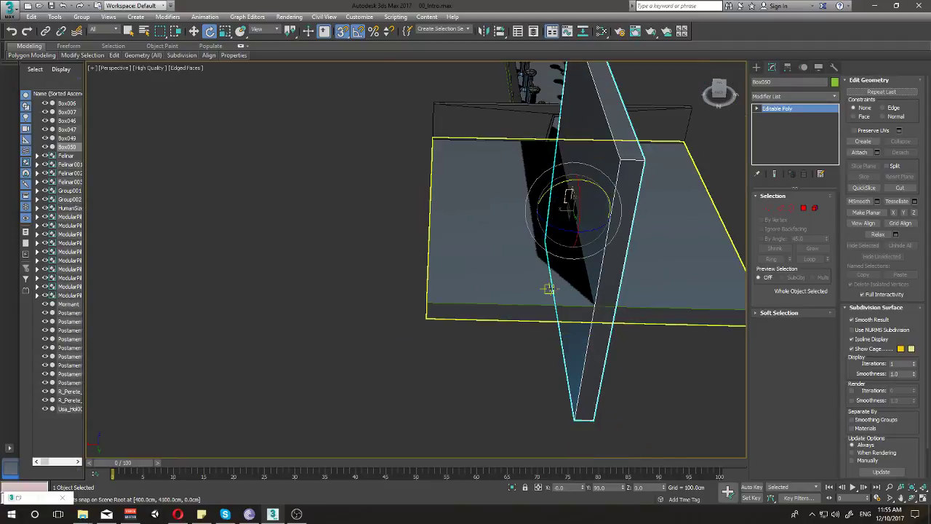
alt+middle_drag(549, 289, 575, 196)
Step: In Front view, move Box050 up beside the floor
key(r)
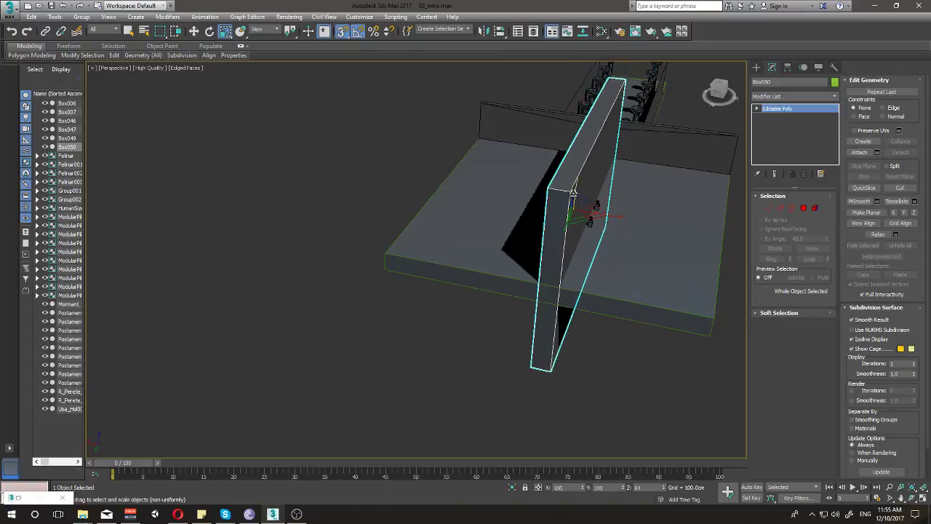
key(f)
middle_drag(573, 241, 521, 241)
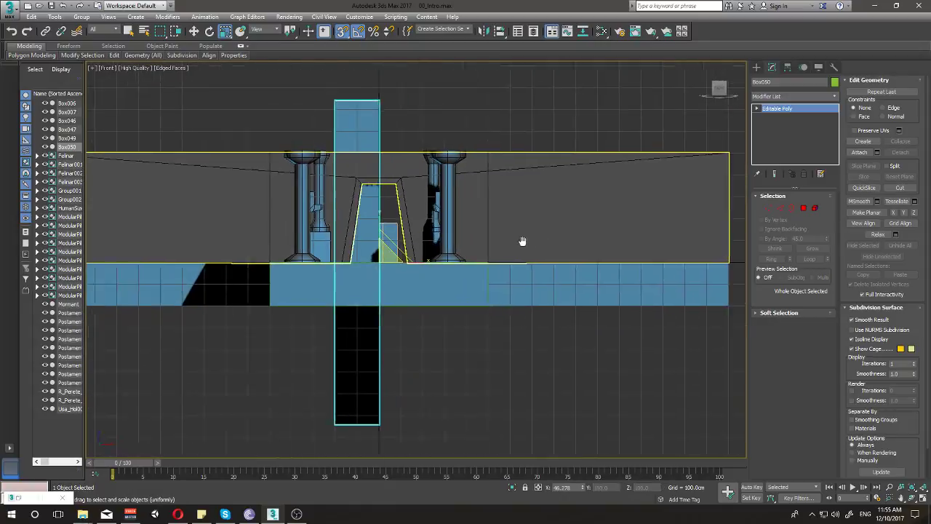
scroll(522, 241, down, 3)
key(w)
mouse_move(372, 215)
mouse_down()
mouse_move(407, 171)
mouse_move(407, 192)
mouse_move(495, 193)
mouse_up()
scroll(502, 239, up, 1)
scroll(480, 245, up, 1)
scroll(437, 184, up, 2)
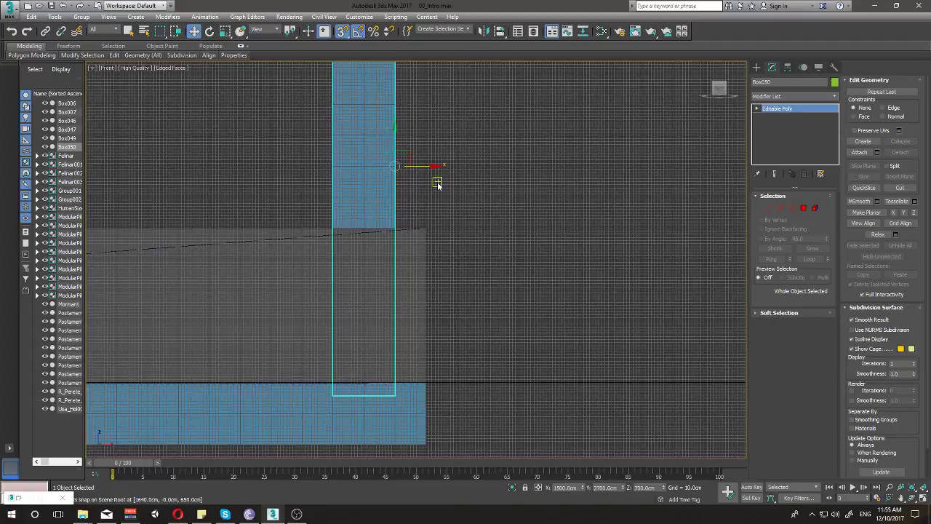
Step: Rotate Box050 to stand vertical and shift it 100 cm right to the floor's edge
key(e)
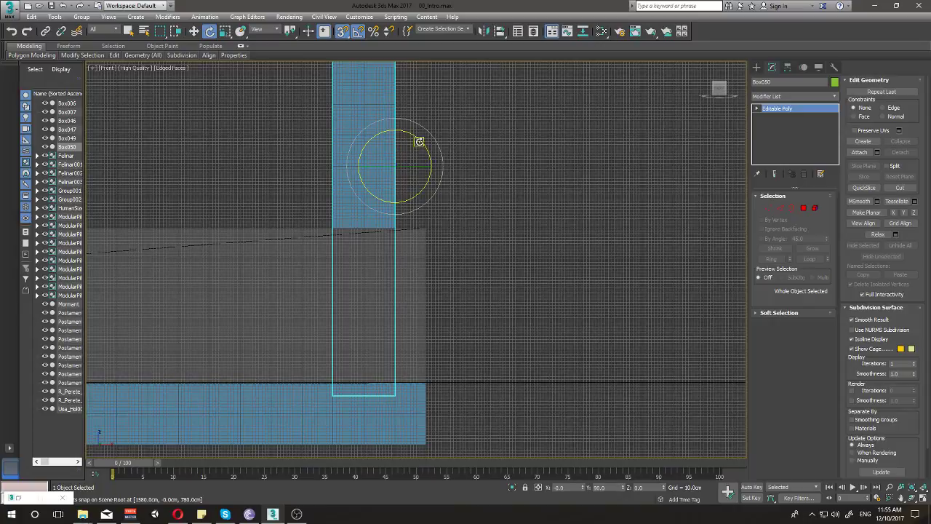
mouse_move(417, 141)
mouse_down()
mouse_move(321, 154)
mouse_move(299, 177)
mouse_move(289, 175)
mouse_up()
key(w)
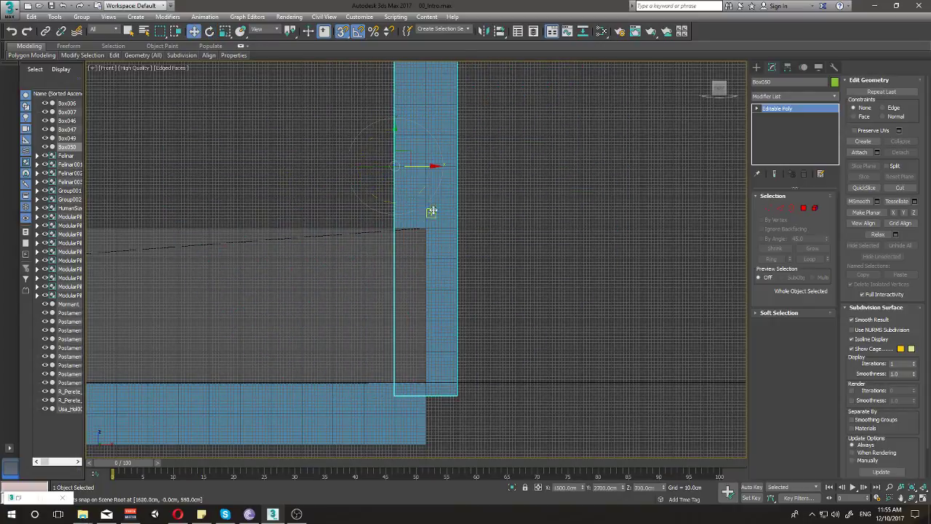
scroll(436, 178, down, 2)
drag(445, 168, 429, 173)
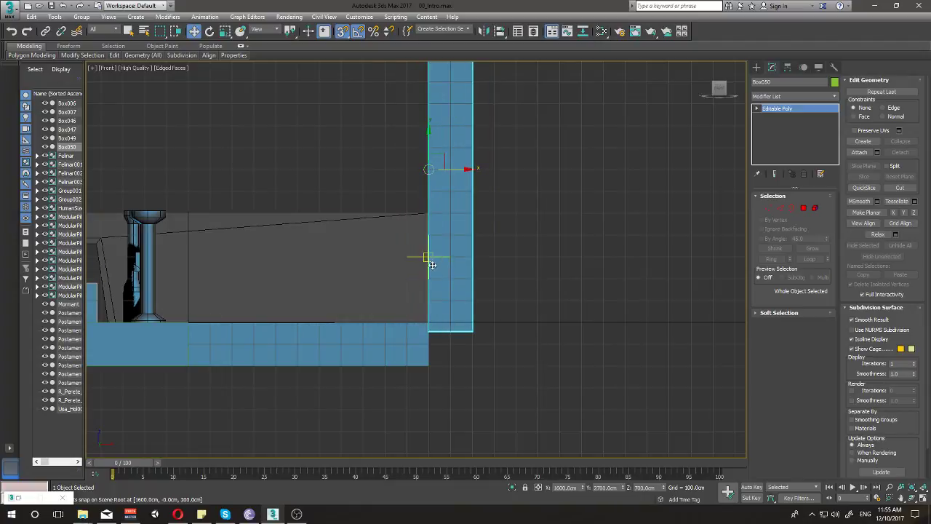
Step: In Vertex mode, move the wall's bottom vertices down to the floor's underside
key(1)
drag(529, 365, 364, 305)
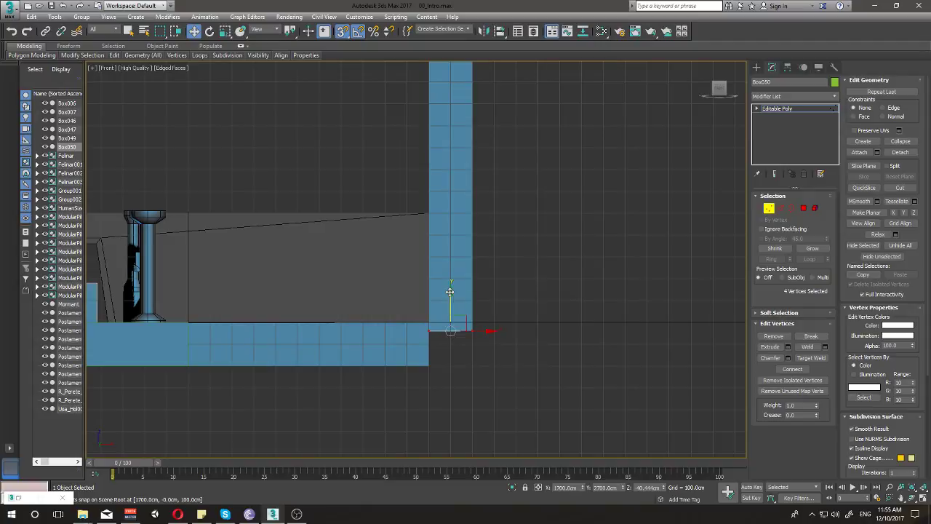
drag(450, 295, 443, 320)
middle_drag(473, 239, 451, 346)
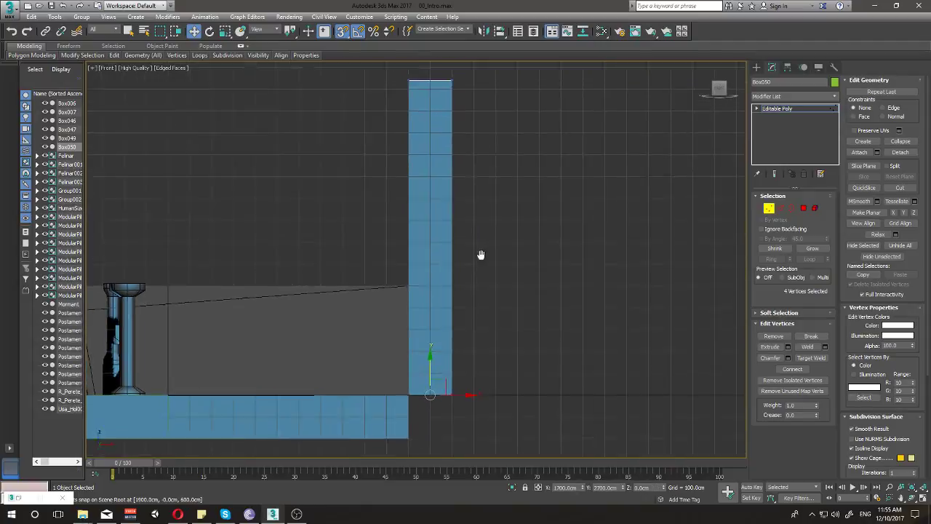
drag(383, 100, 469, 125)
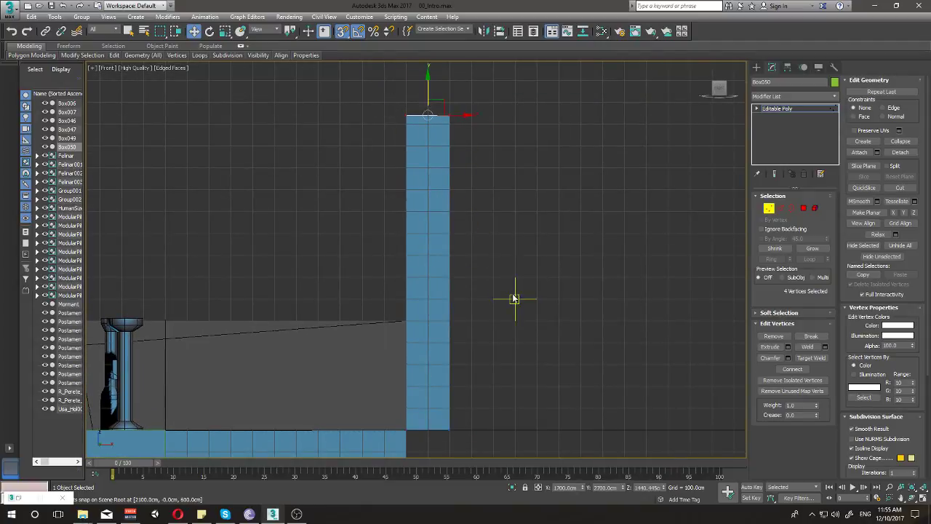
scroll(514, 297, down, 2)
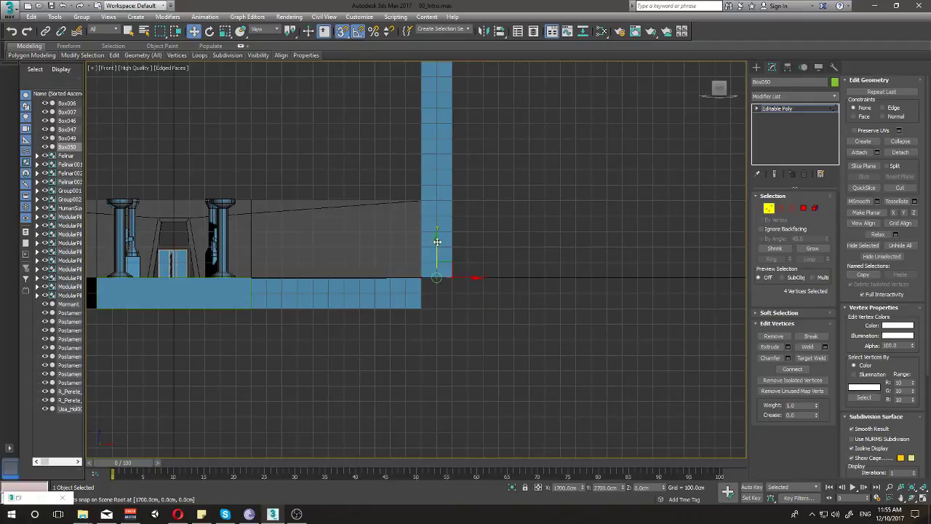
drag(437, 242, 435, 291)
Step: Select the wall's four top vertices and lower them slightly
middle_drag(407, 72, 403, 155)
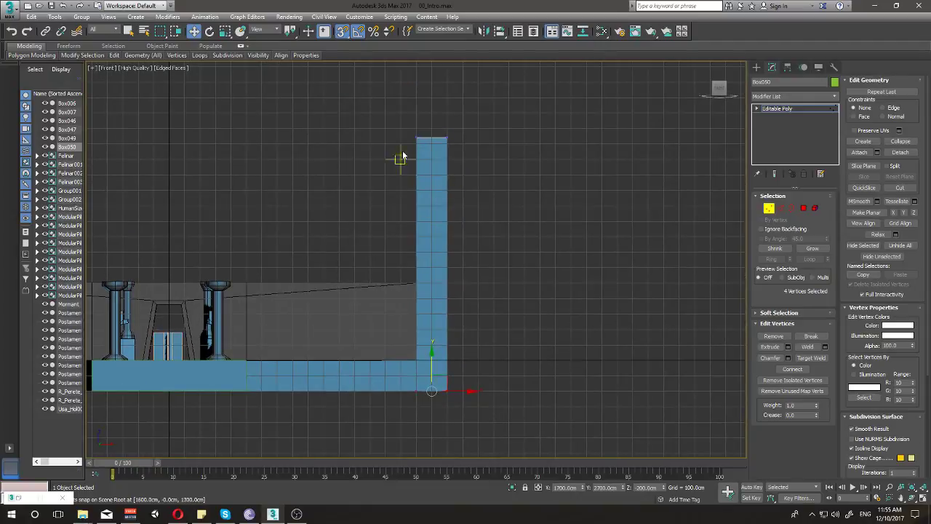
drag(400, 120, 505, 156)
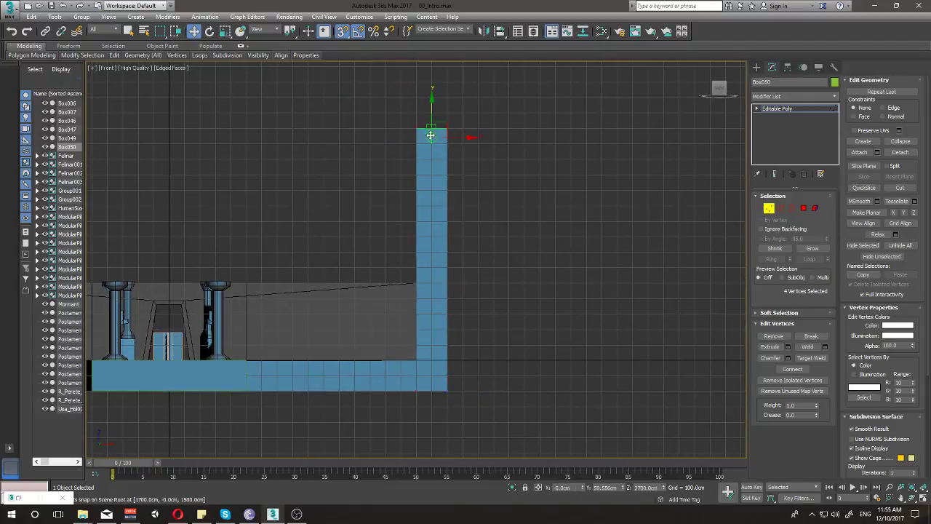
drag(433, 101, 432, 164)
scroll(430, 150, down, 2)
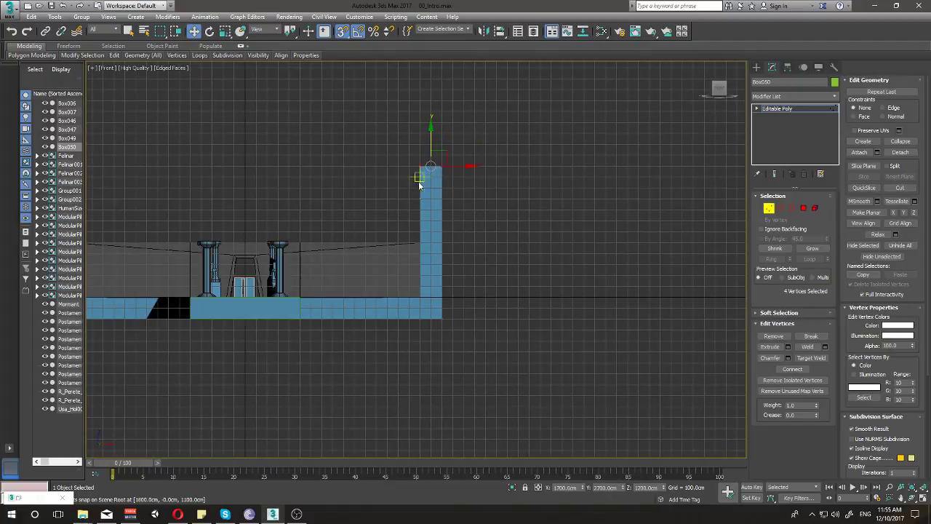
scroll(419, 188, down, 2)
Step: Shift-drag a copy of the wall to the floor's left end as Box051
key(1)
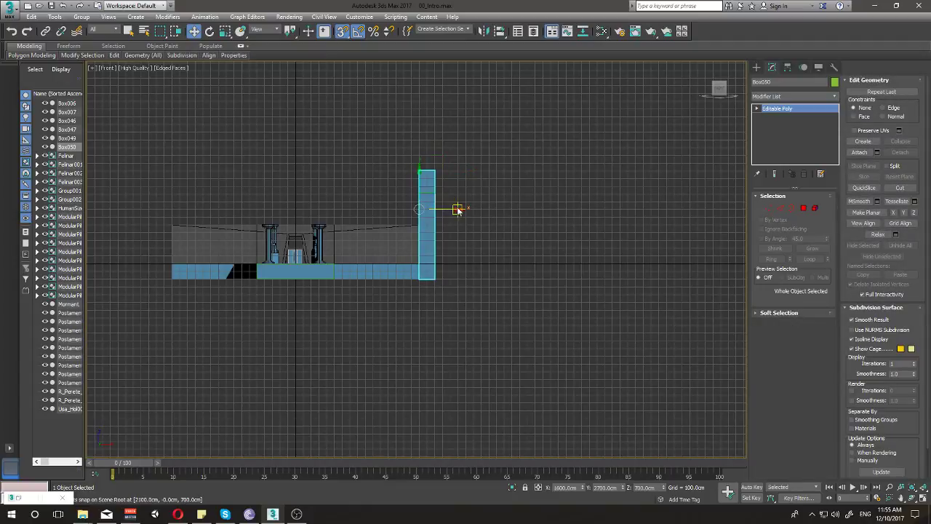
shift+drag(458, 211, 189, 224)
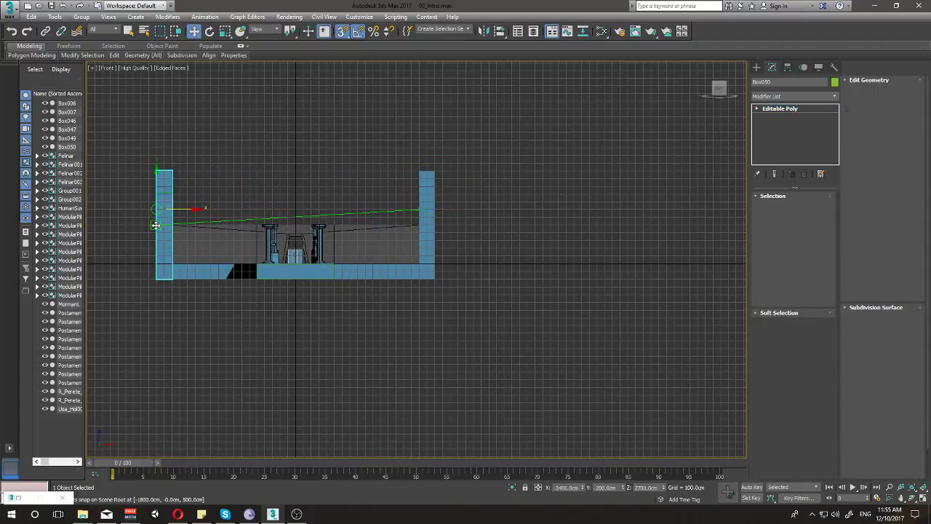
shift+drag(188, 224, 156, 222)
click(466, 297)
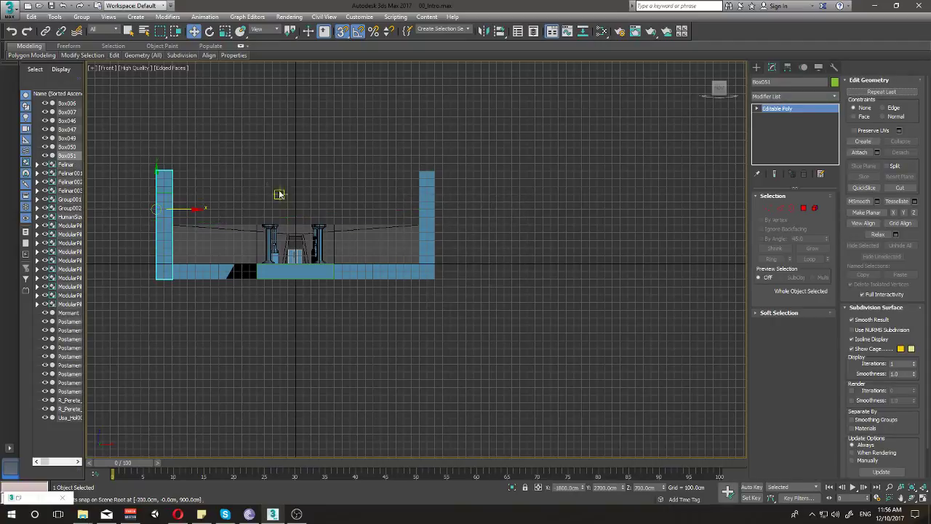
Step: In Top view, copy the left wall upward as Box052
key(p)
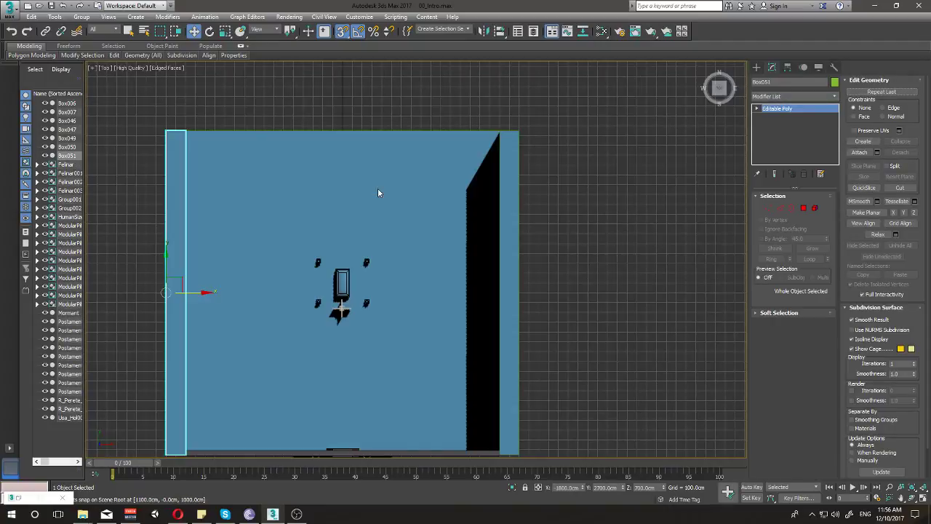
key(t)
scroll(357, 177, up, 3)
middle_drag(358, 177, 584, 150)
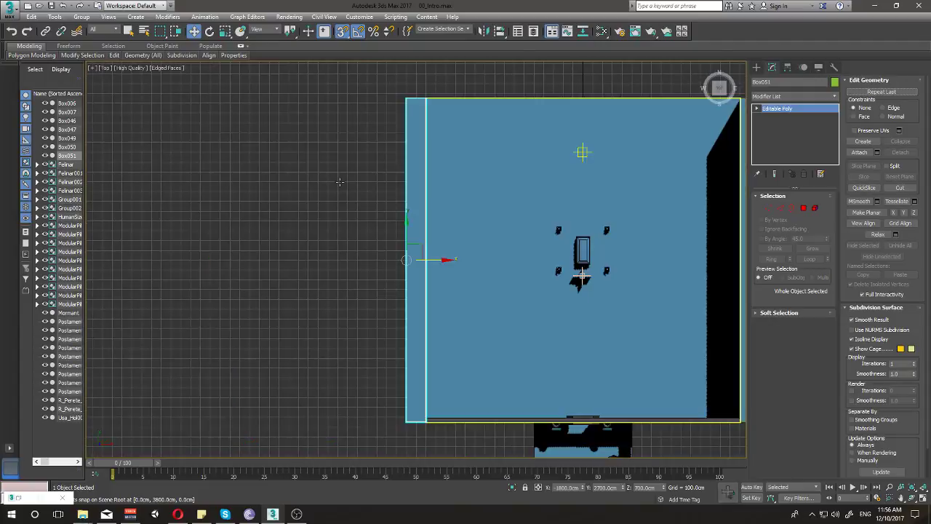
middle_drag(434, 162, 305, 233)
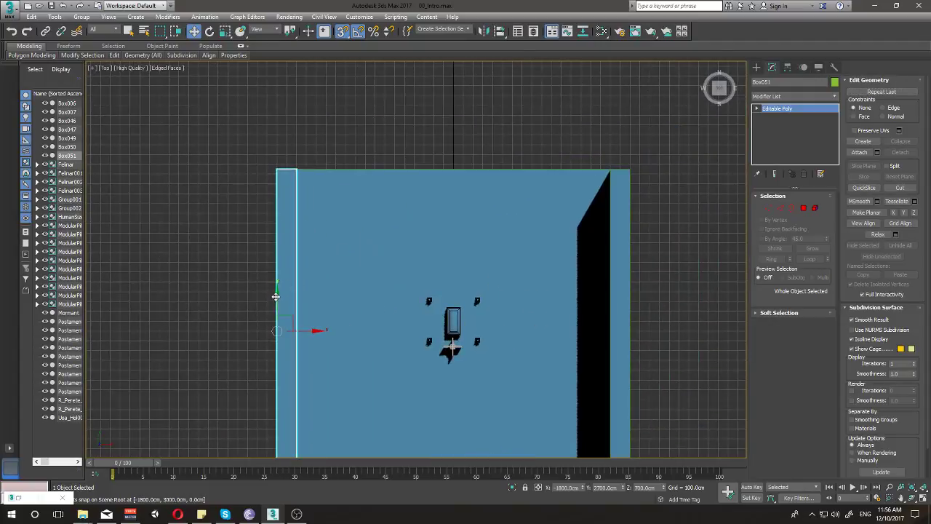
shift+drag(275, 296, 276, 193)
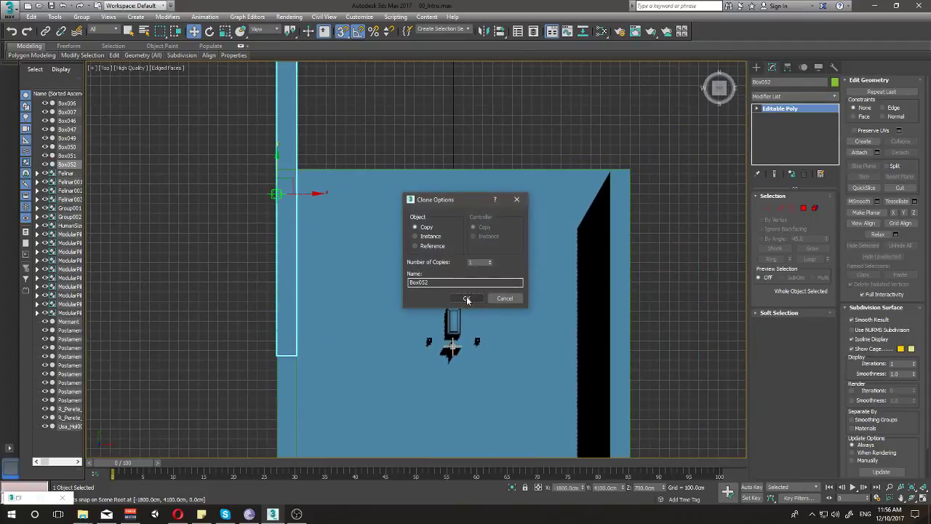
click(467, 298)
Step: Rotate Box052 horizontal, move it past the floor's top edge, and switch to wireframe
key(e)
drag(316, 183, 327, 216)
key(w)
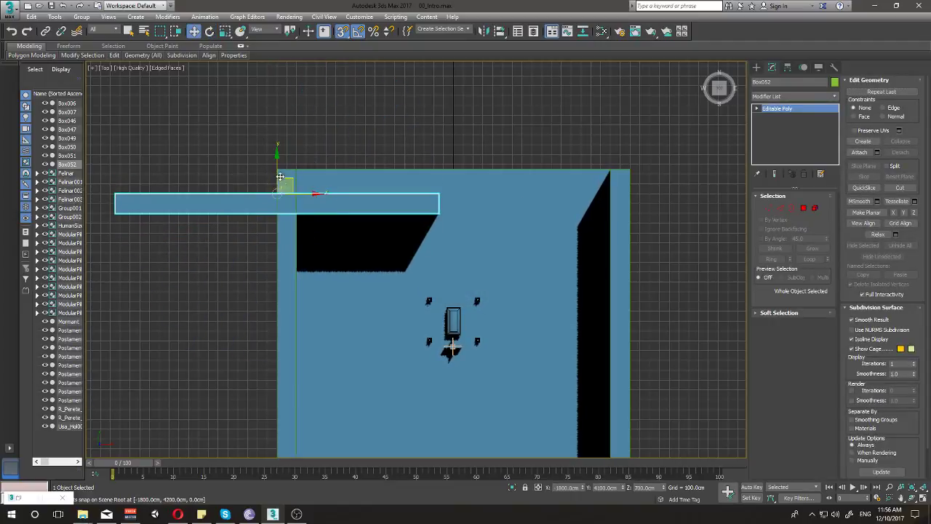
mouse_move(277, 155)
mouse_down()
mouse_move(277, 143)
mouse_move(277, 151)
mouse_up()
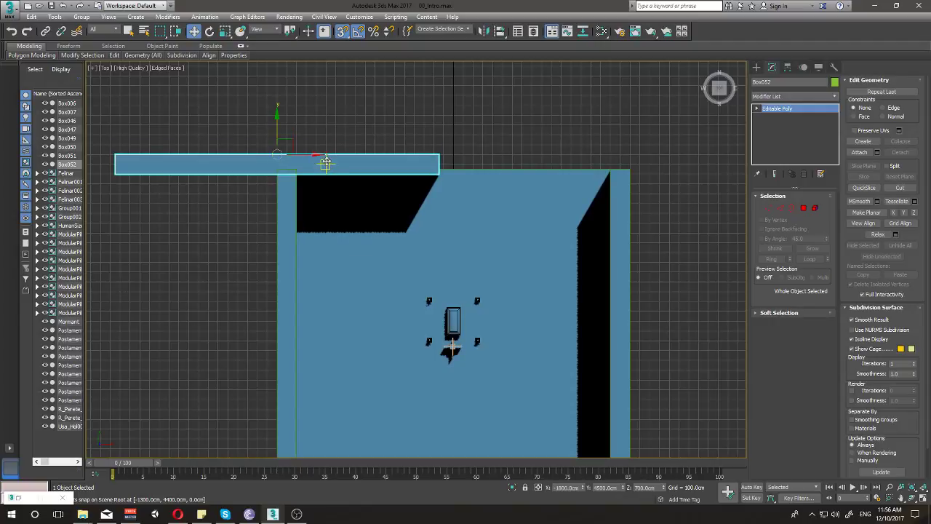
key(F3)
scroll(325, 163, up, 2)
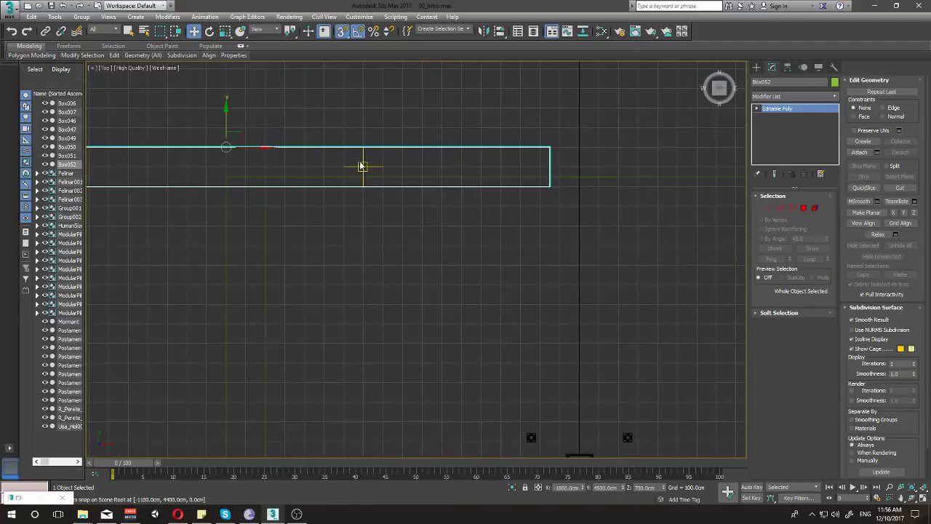
scroll(361, 168, down, 1)
Step: Move Box052 right onto the room's centre line, then select its bottom-edge vertices
key(ctrl+d)
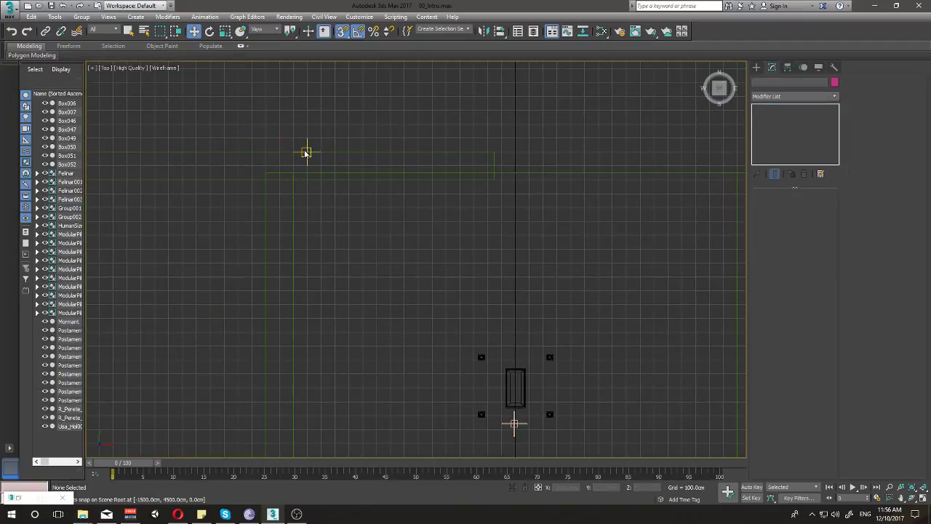
click(353, 157)
scroll(353, 157, down, 2)
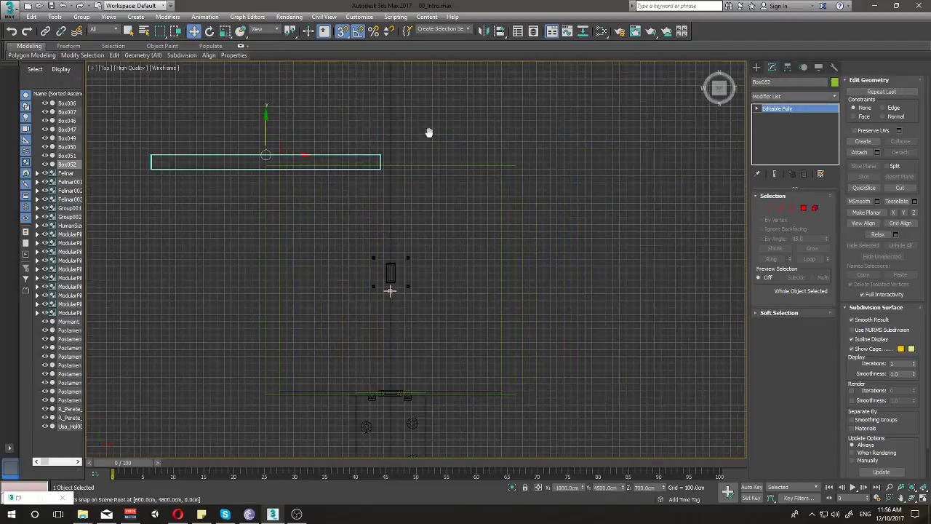
drag(301, 156, 434, 156)
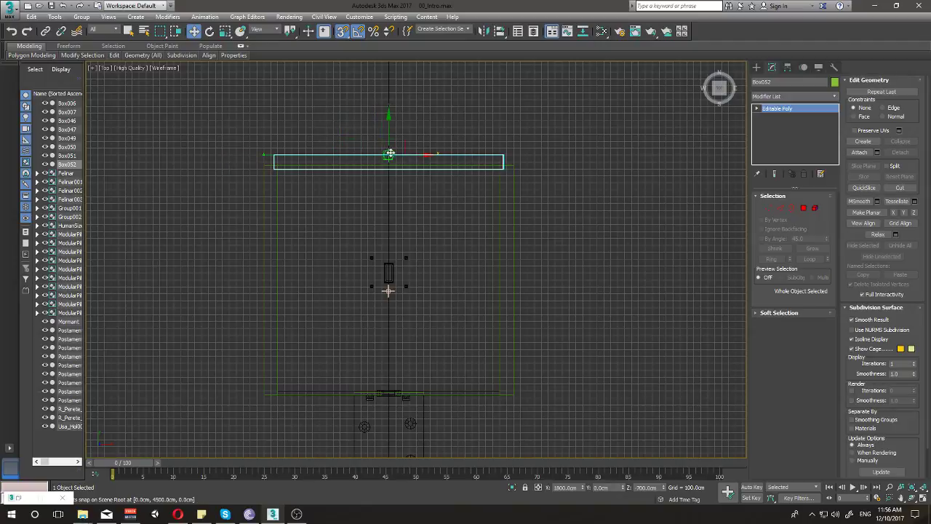
scroll(370, 143, up, 2)
scroll(371, 144, up, 2)
key(1)
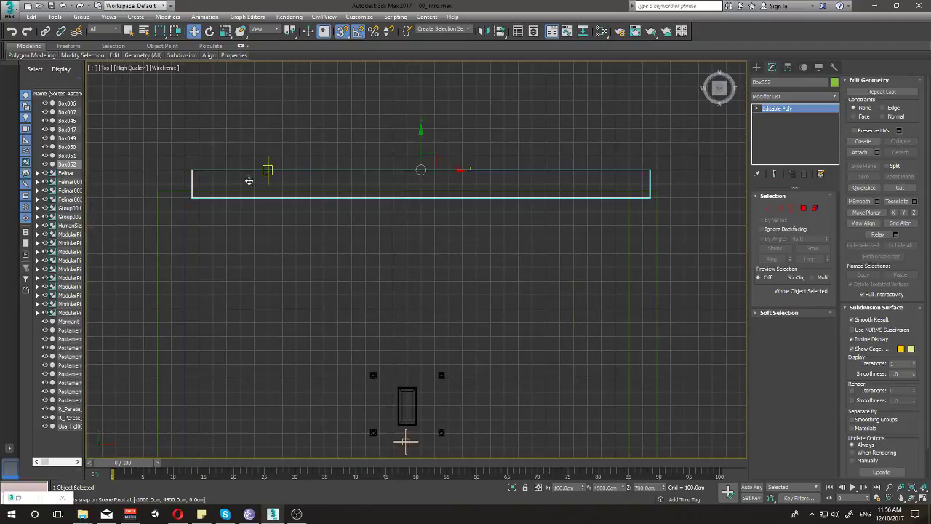
drag(175, 160, 201, 209)
drag(669, 244, 670, 244)
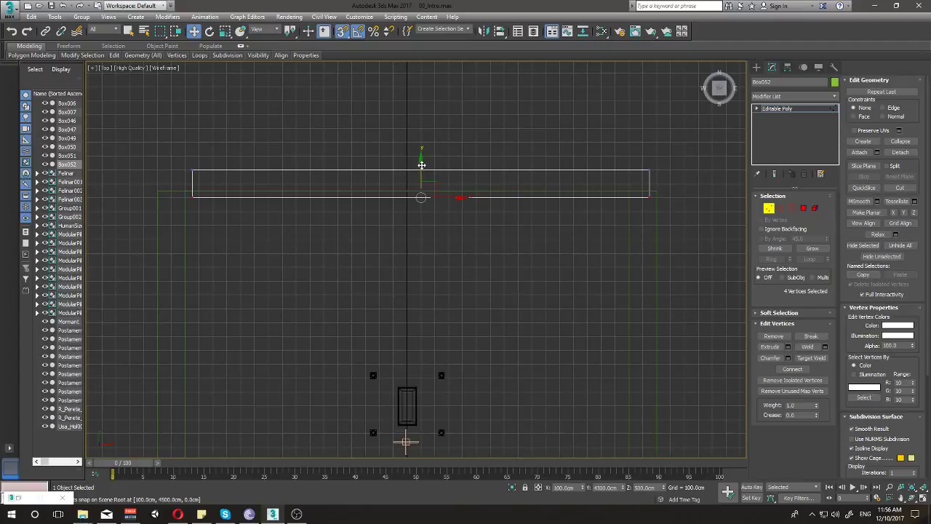
Step: Lower the top-edge vertices of Box047 by 50 cm
key(1)
click(264, 225)
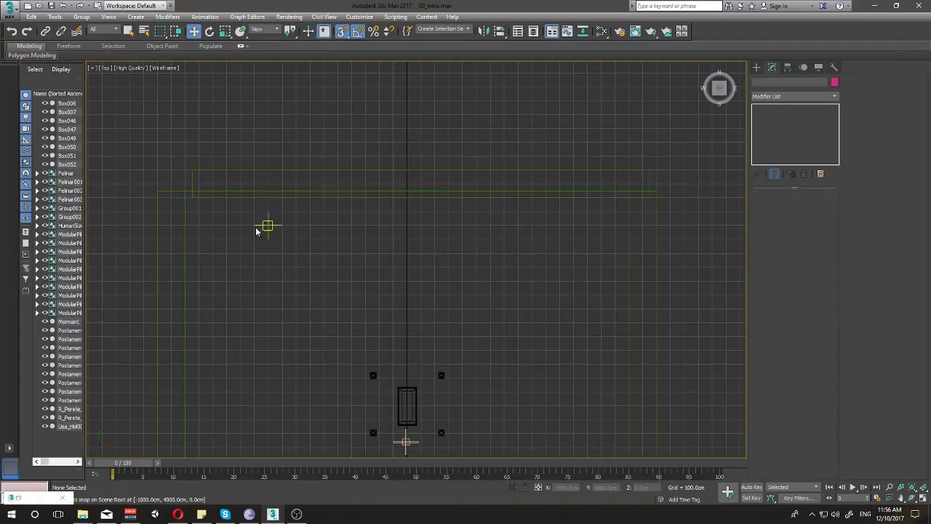
click(179, 195)
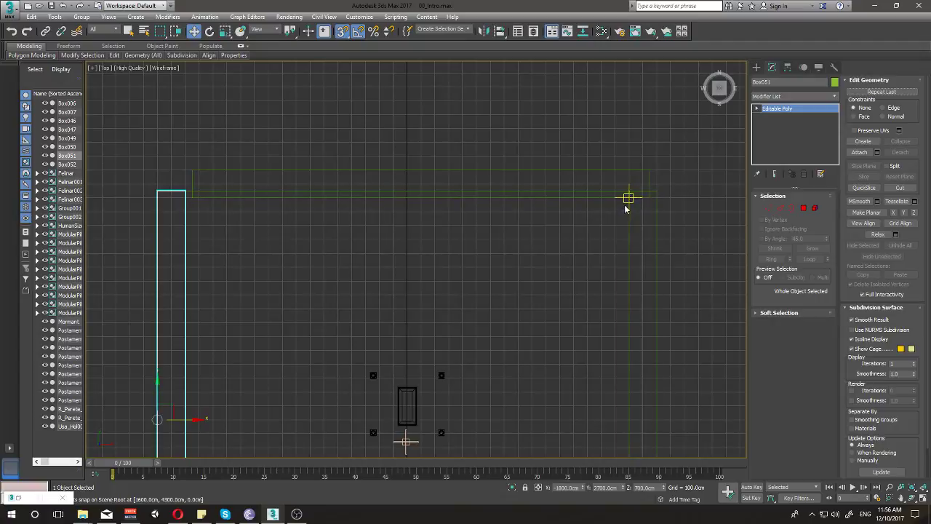
click(601, 198)
click(600, 192)
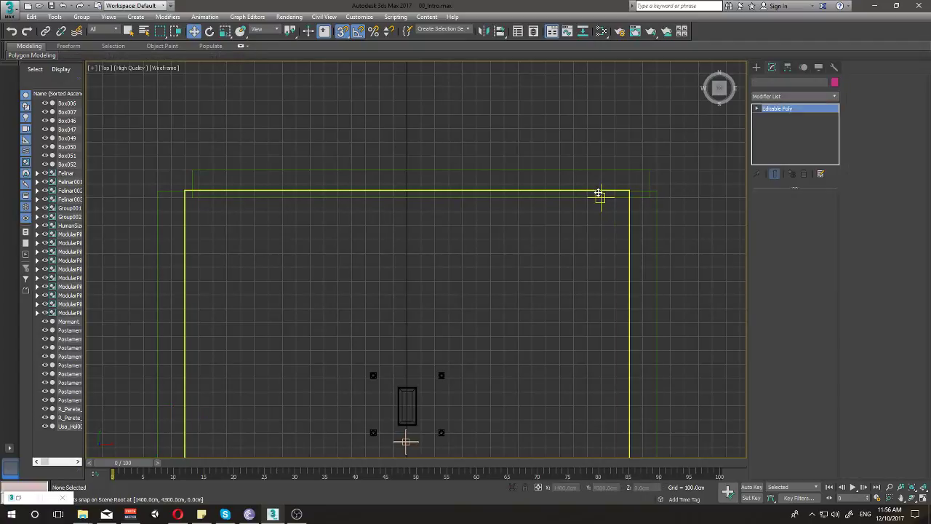
key(1)
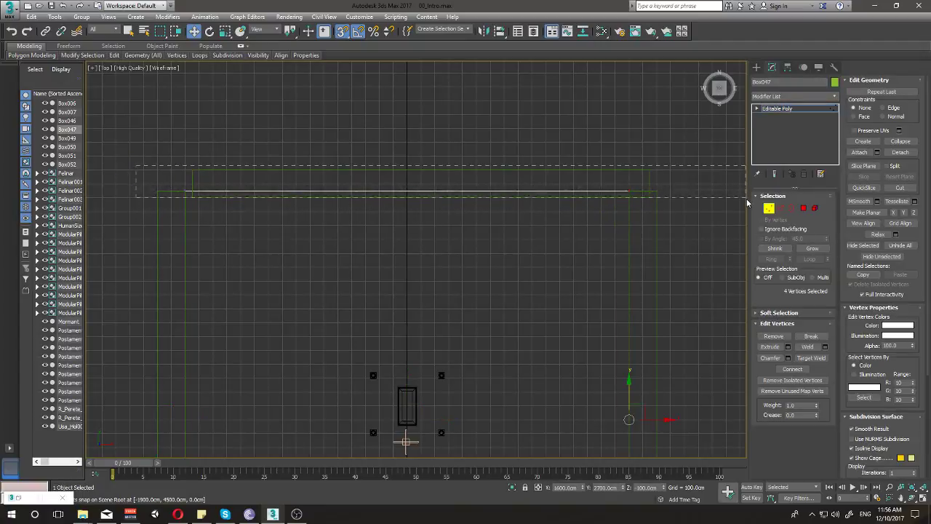
drag(136, 166, 746, 198)
drag(407, 150, 407, 187)
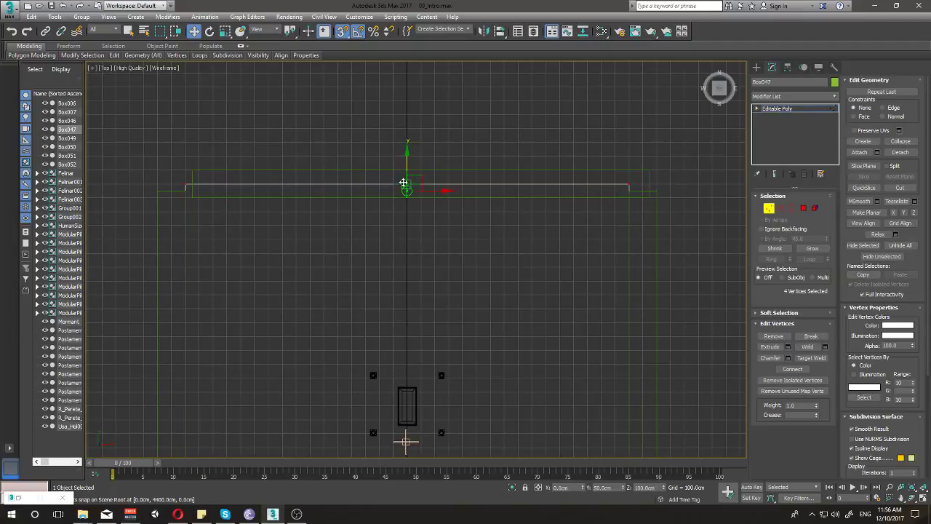
key(1)
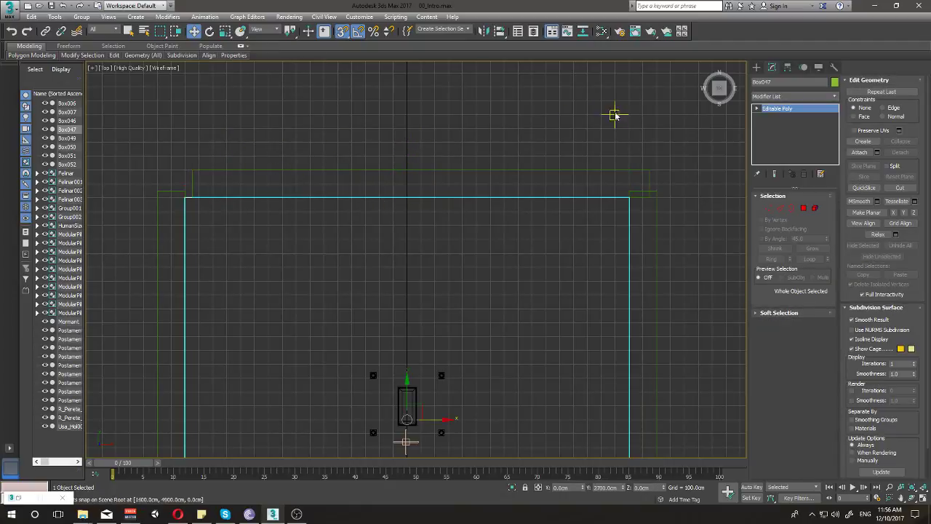
Step: Extend Box052's right end 50 cm right and its left end to the left wall's outer edge
click(643, 185)
key(1)
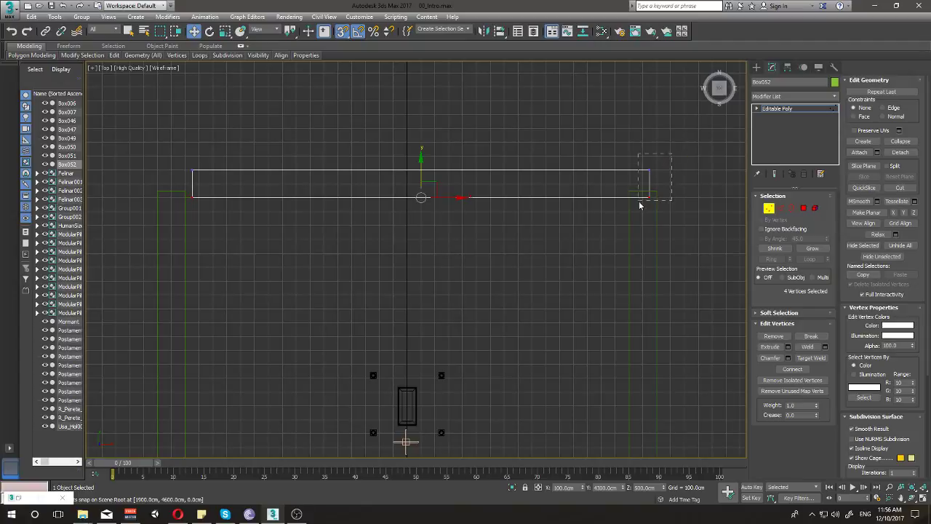
drag(658, 156, 639, 207)
drag(677, 182, 684, 183)
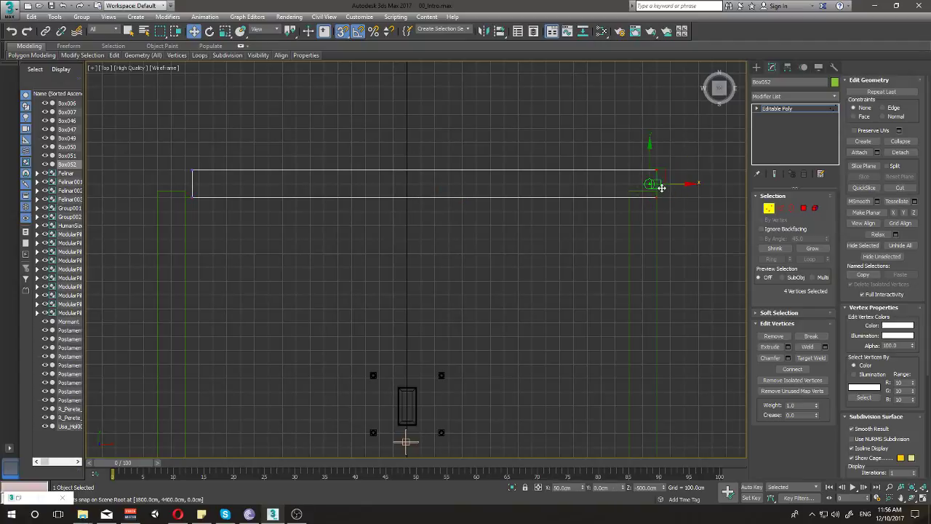
drag(185, 150, 241, 222)
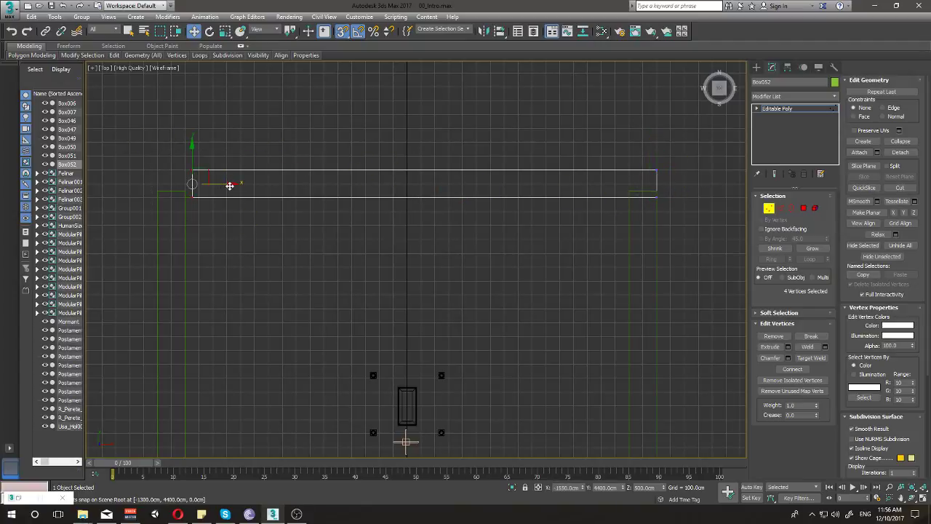
drag(229, 186, 163, 187)
key(1)
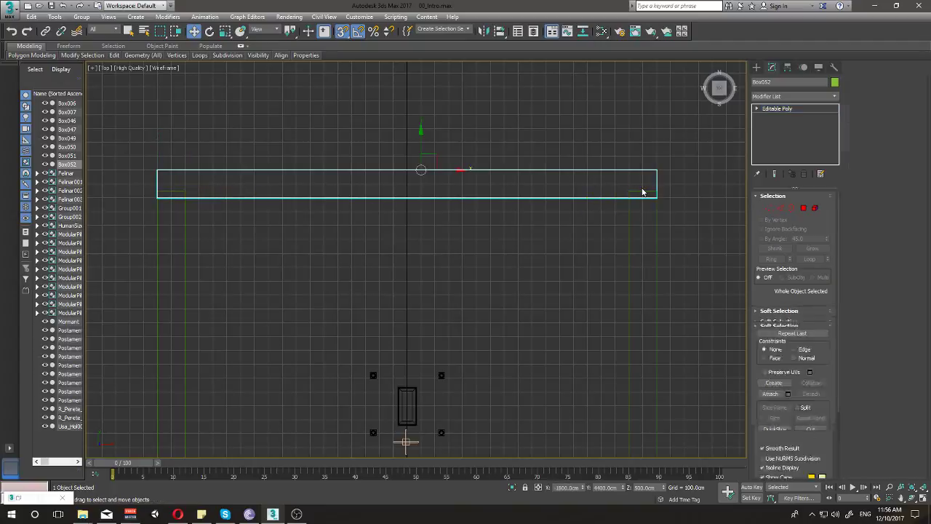
middle_drag(513, 188, 441, 190)
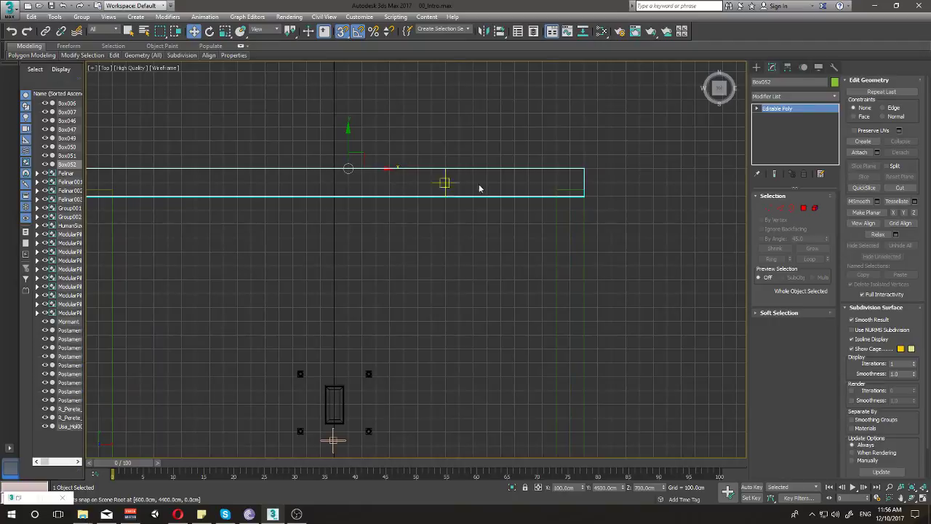
key(ctrl+d)
Step: Lower the top vertices of right side wall Box050 by 50 cm
click(569, 195)
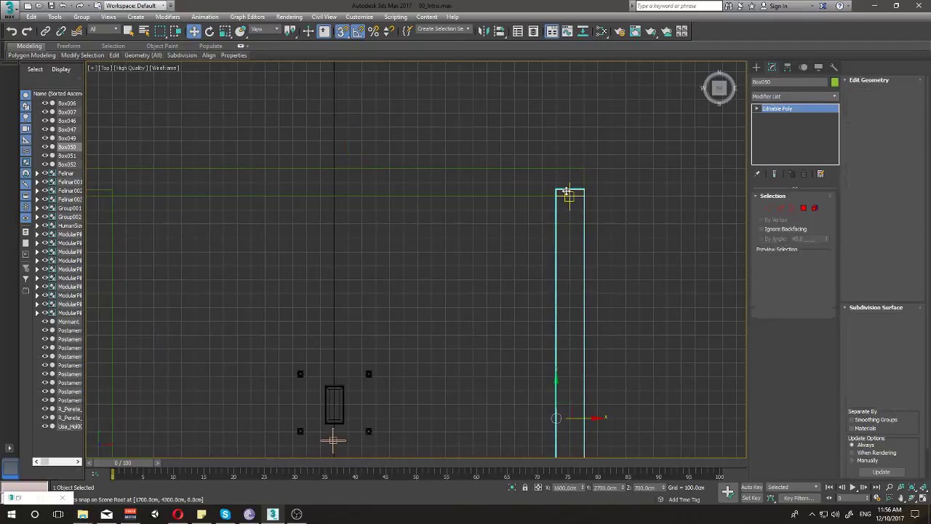
key(1)
drag(536, 181, 628, 208)
drag(570, 154, 569, 193)
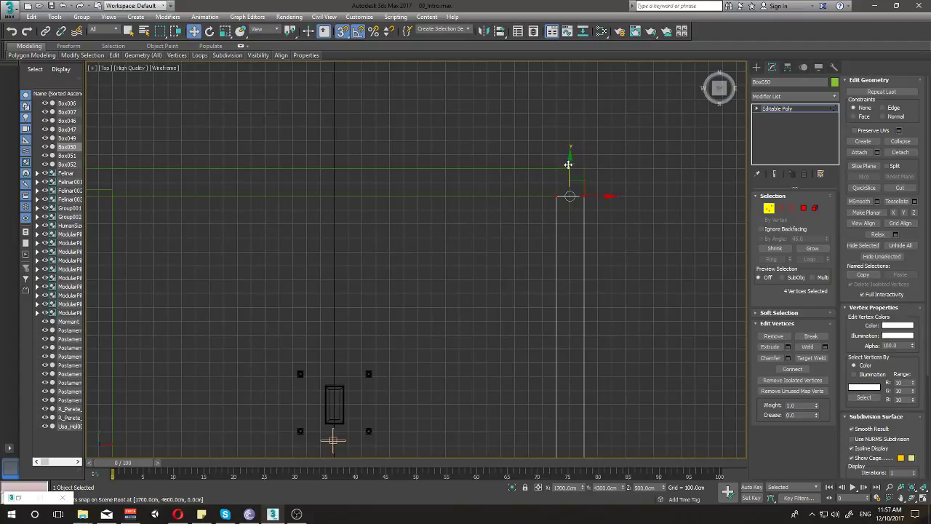
click(416, 255)
Step: Lower the top vertices of left side wall Box051 by 50 cm to meet Box052
middle_drag(416, 256, 545, 239)
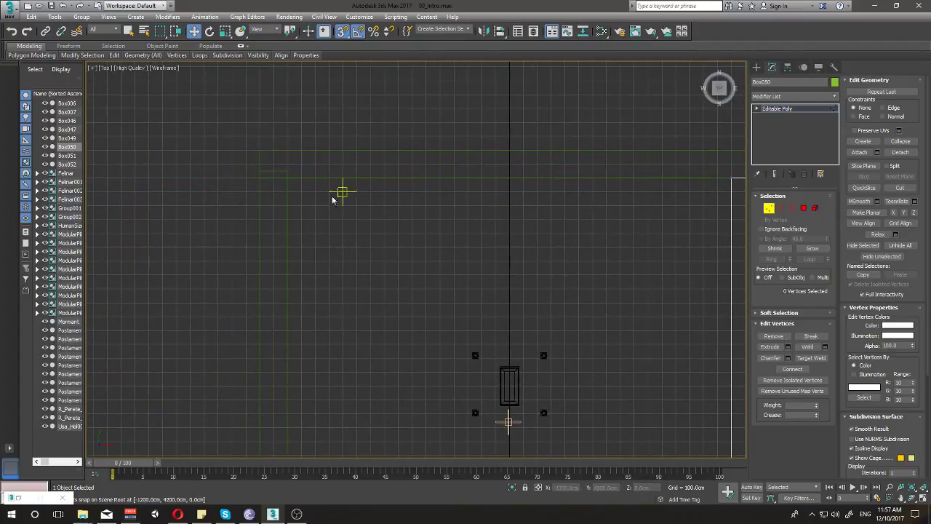
drag(295, 206, 236, 230)
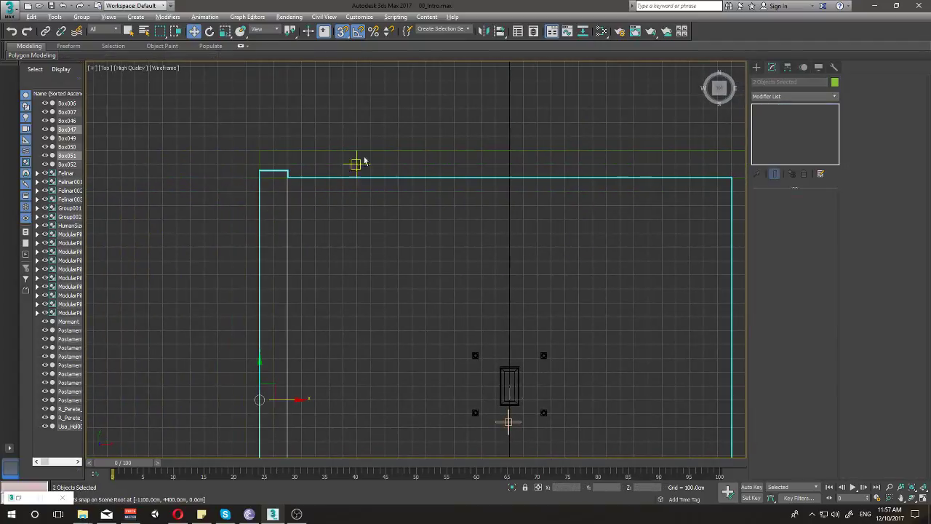
click(289, 212)
key(1)
drag(234, 152, 315, 180)
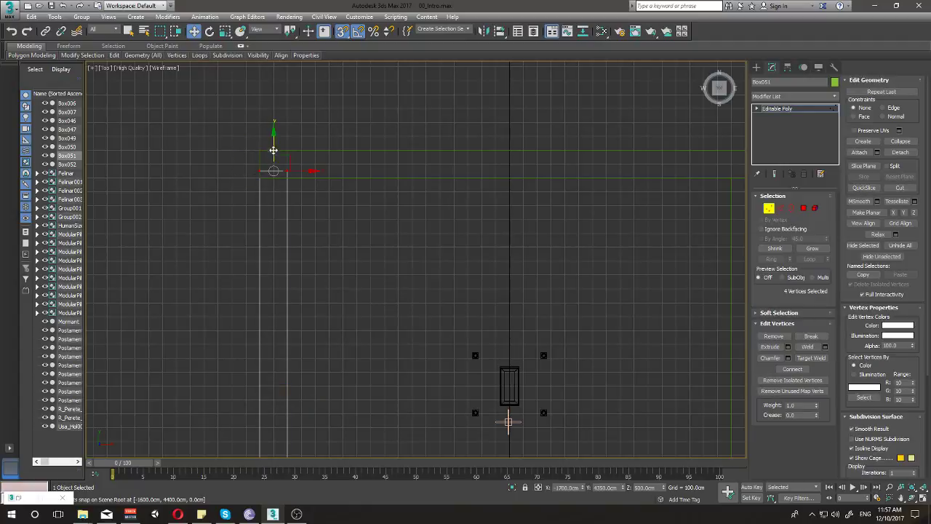
drag(274, 134, 274, 167)
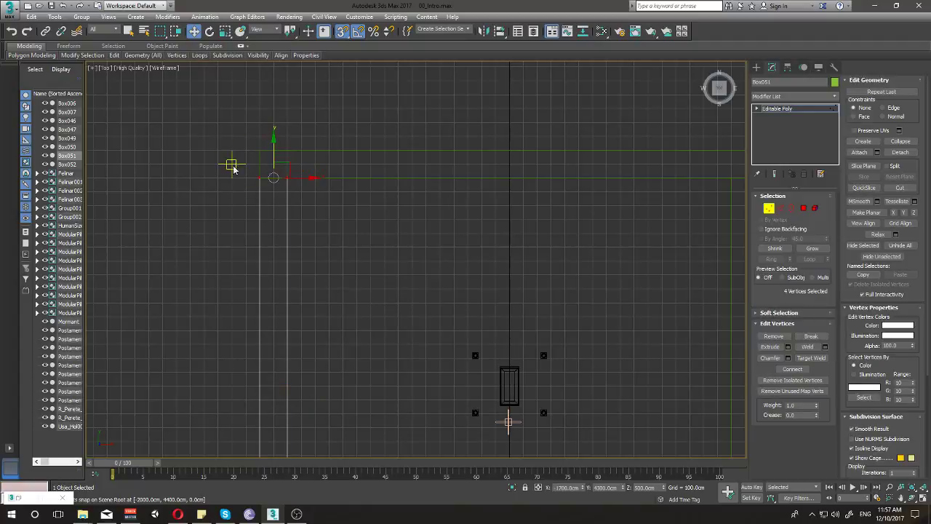
key(1)
Step: Switch to a shaded Perspective view of the room
scroll(336, 137, down, 2)
key(p)
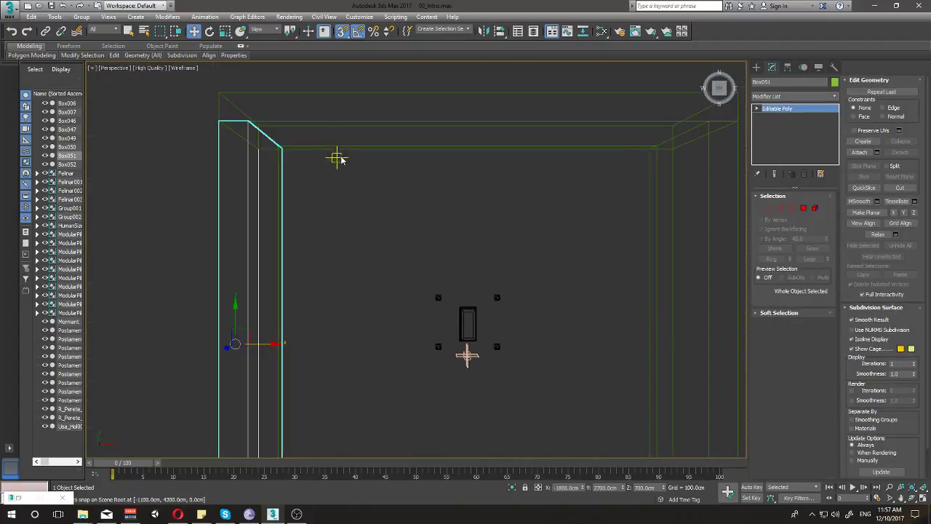
key(F3)
Step: Orbit and zoom out to a high view of the walled room beside the colonnade
mouse_move(432, 336)
alt+middle_down()
mouse_move(409, 243)
mouse_move(400, 321)
mouse_move(391, 264)
alt+middle_up()
click(484, 206)
scroll(444, 257, down, 5)
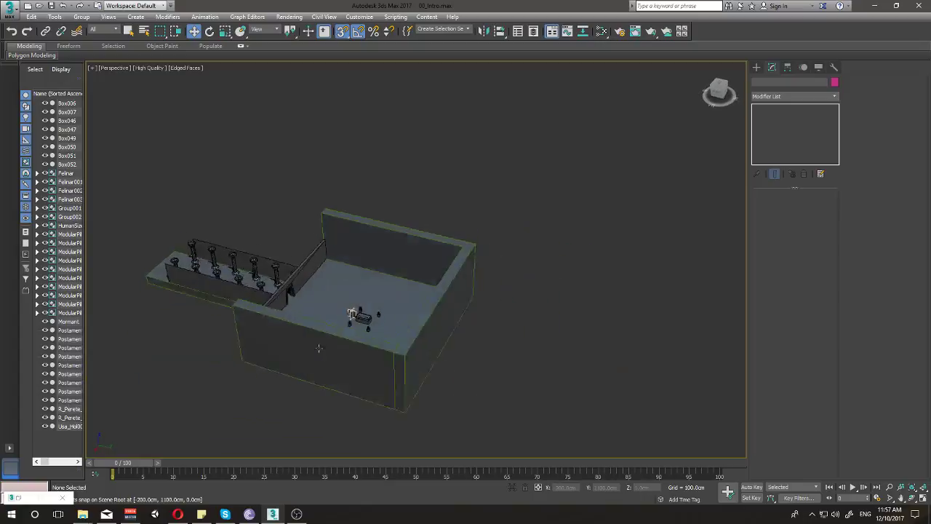
click(391, 264)
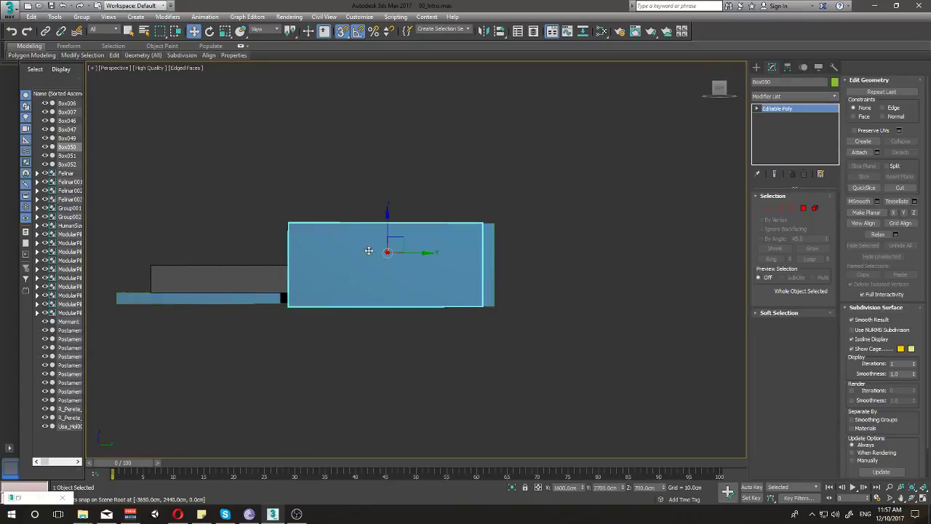
alt+middle_drag(384, 185, 262, 218)
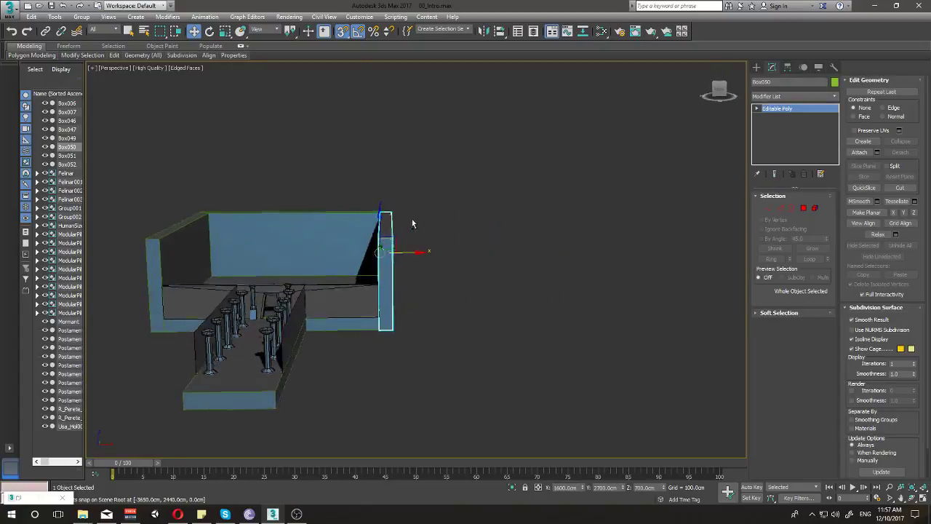